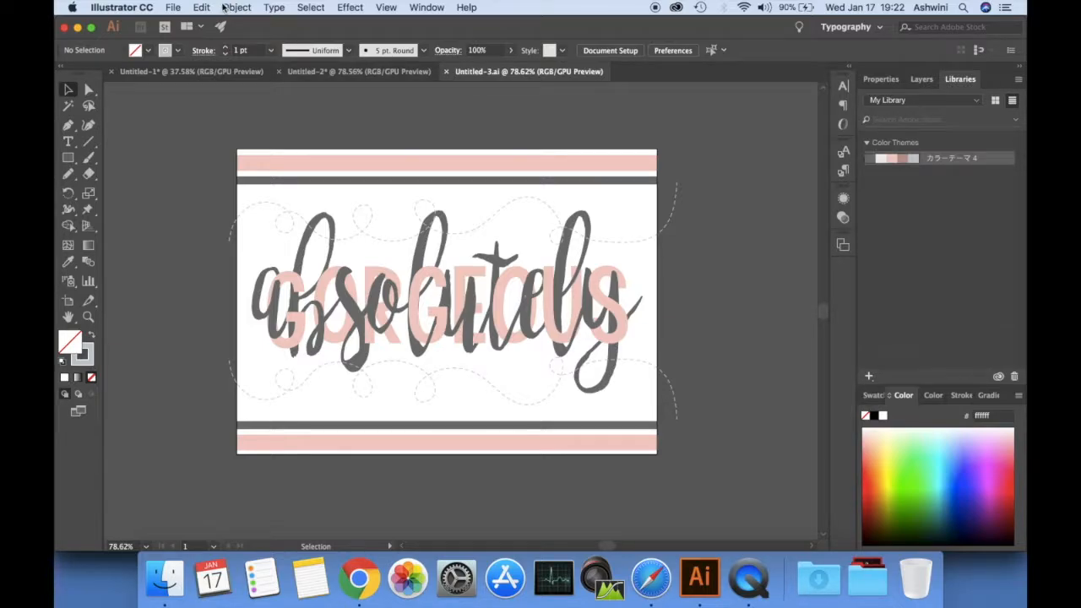
Step: Create a new 11 x 8 in landscape document from the recent custom preset, with RGB color and 300 ppi raster effects
click(177, 9)
click(184, 24)
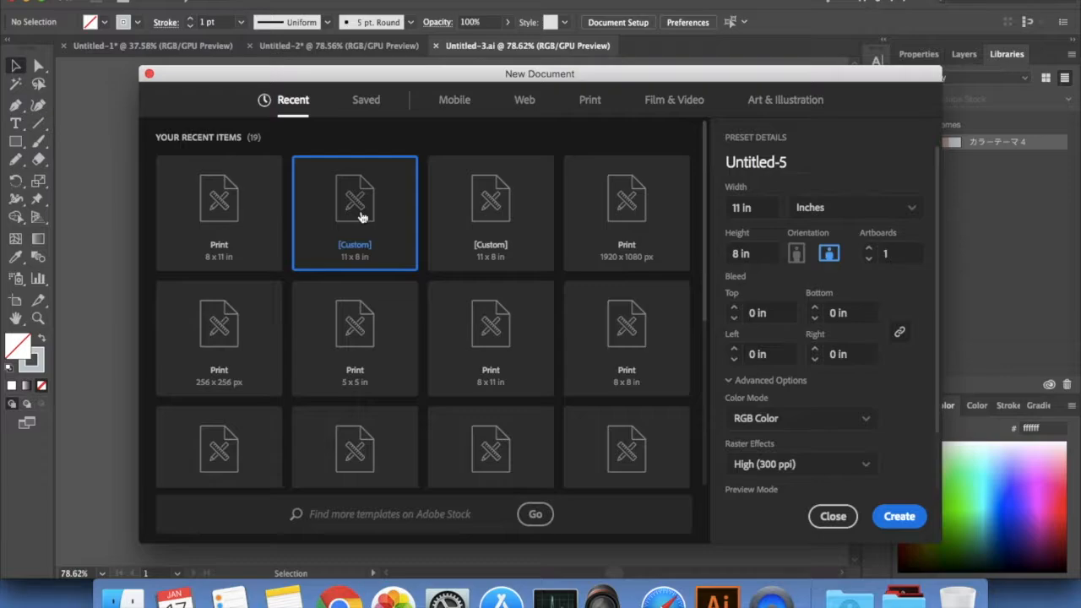
scroll(755, 397, down, 2)
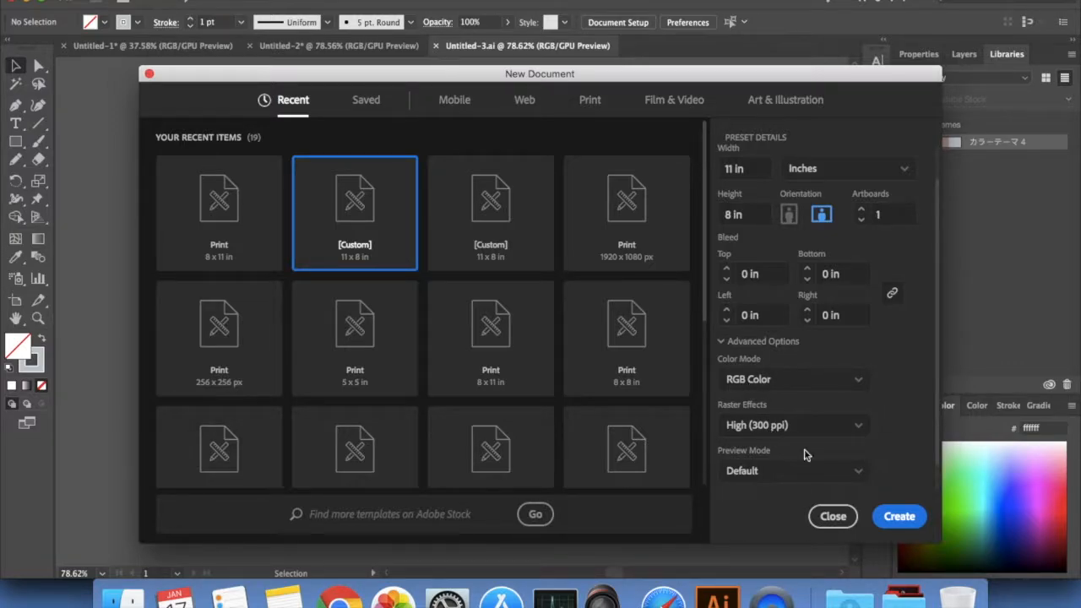
click(900, 518)
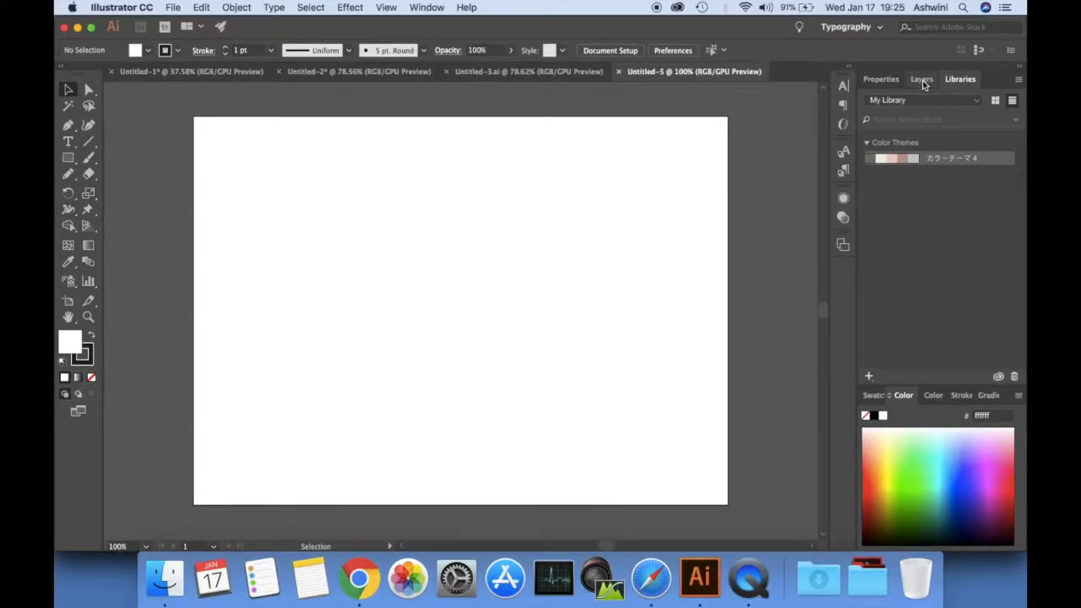
Step: Show the layers of the new document
click(922, 81)
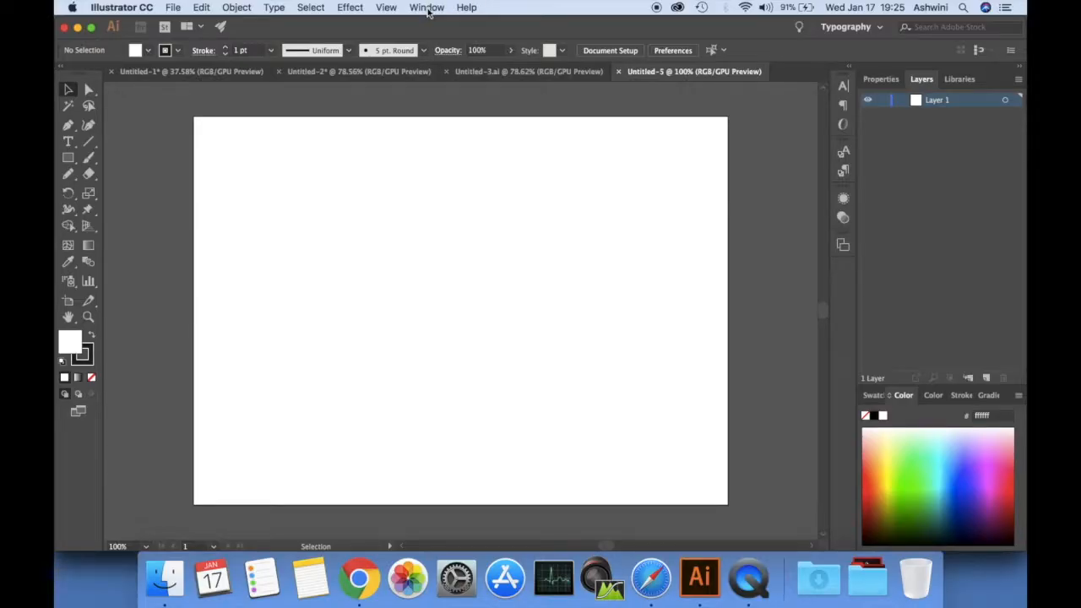
click(426, 8)
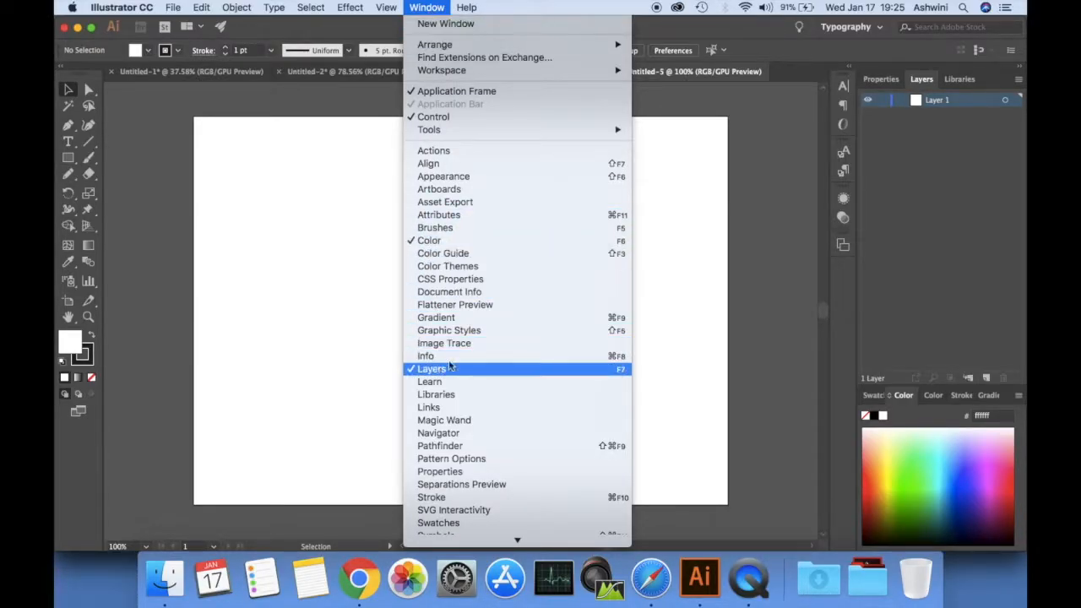
click(762, 264)
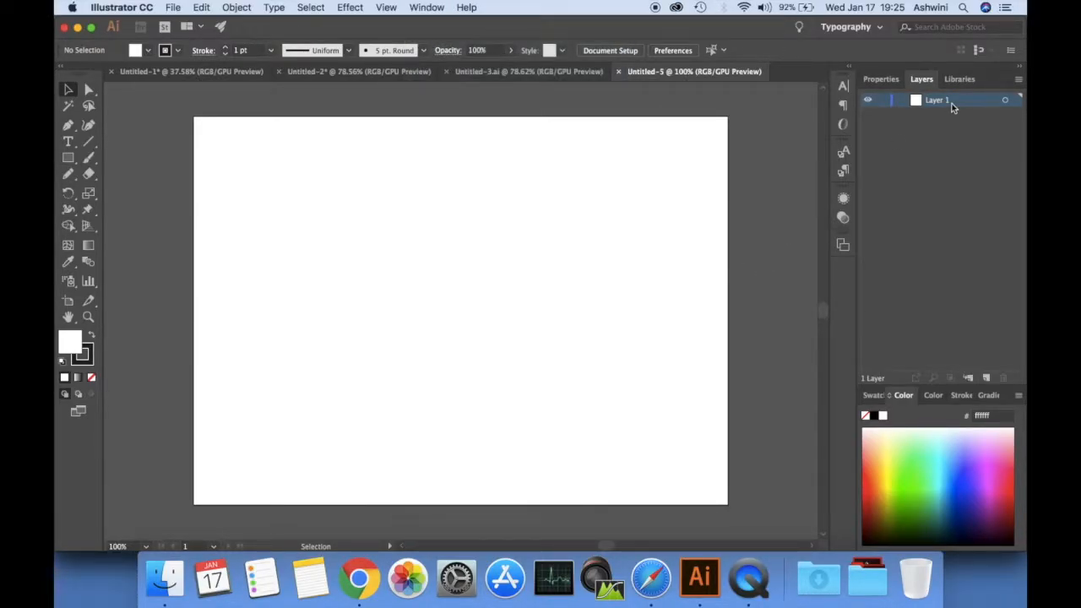
Step: Add the point text "absolutely" in the upper part of the blank artboard
click(68, 141)
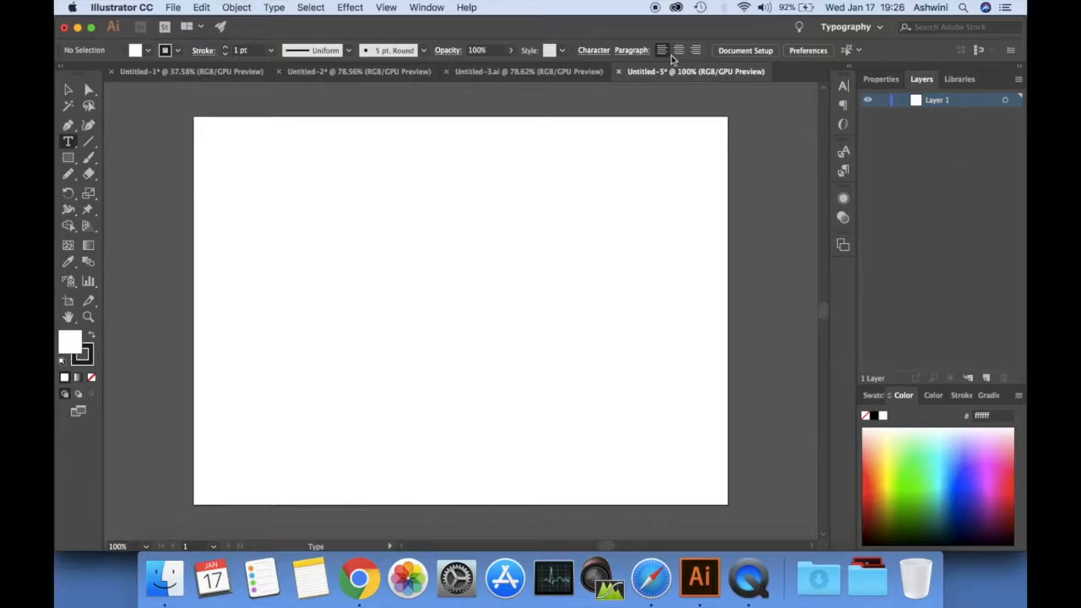
click(578, 71)
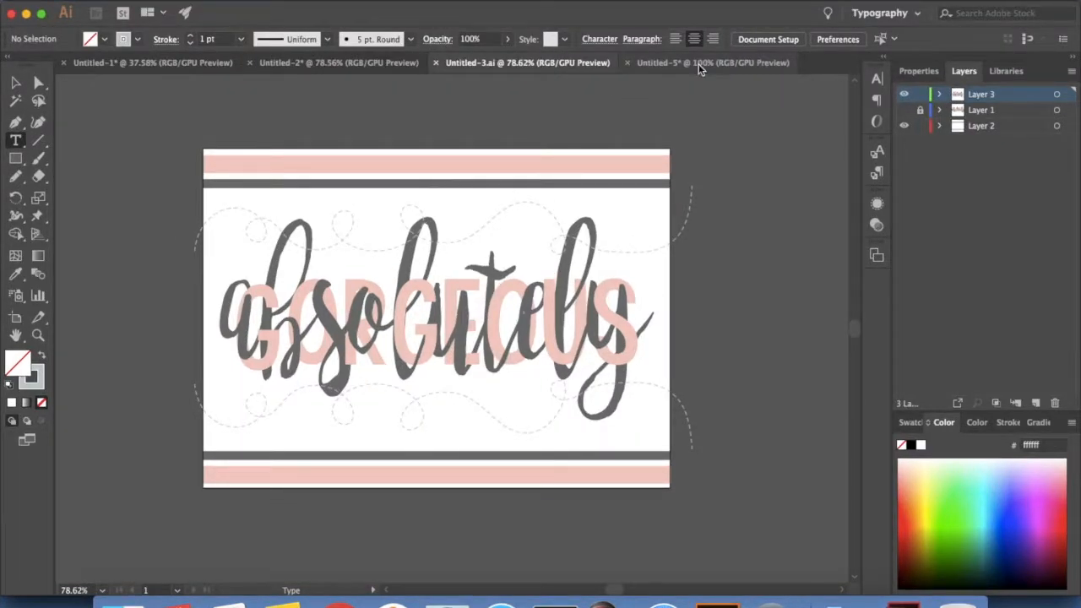
click(699, 64)
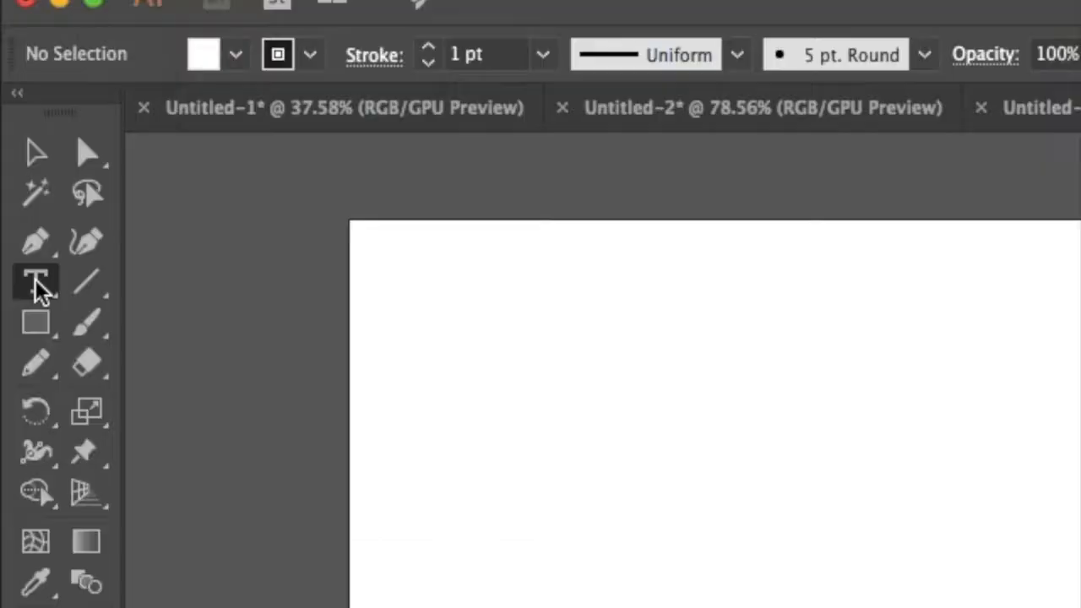
click(35, 283)
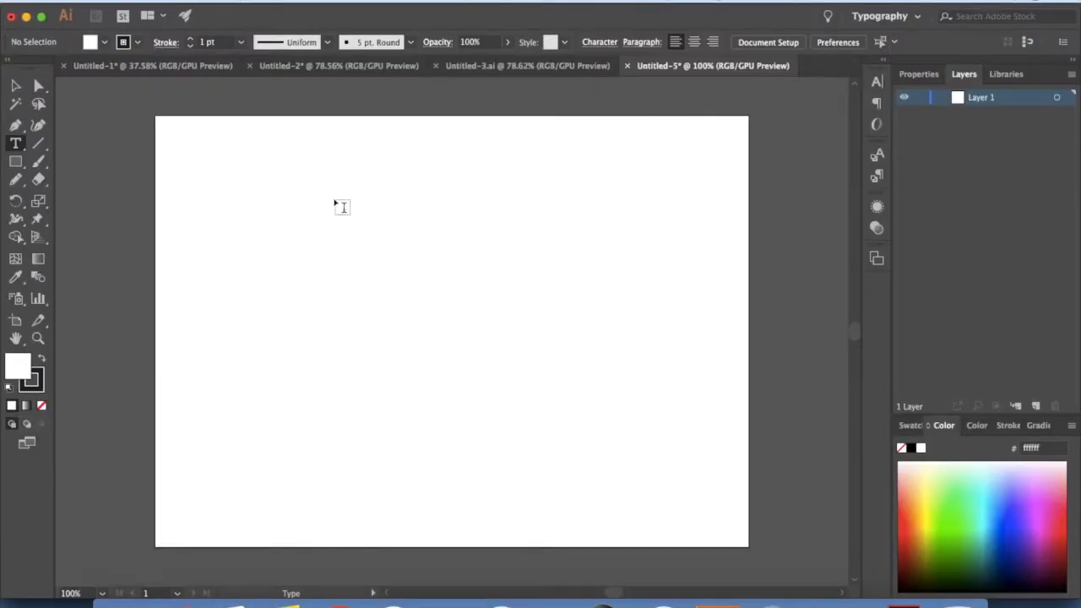
click(753, 403)
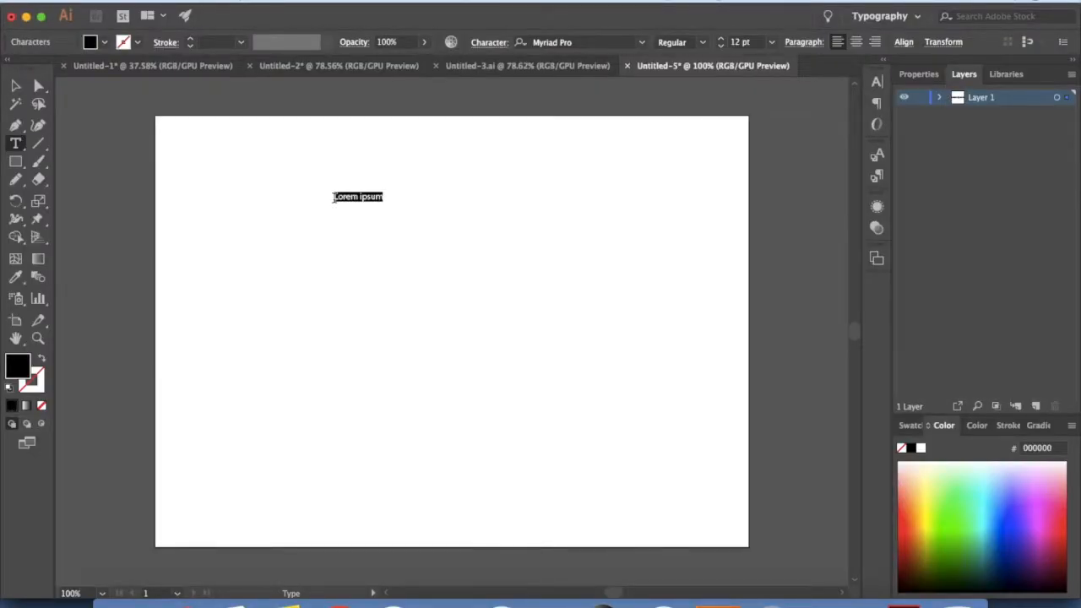
text(absolutel)
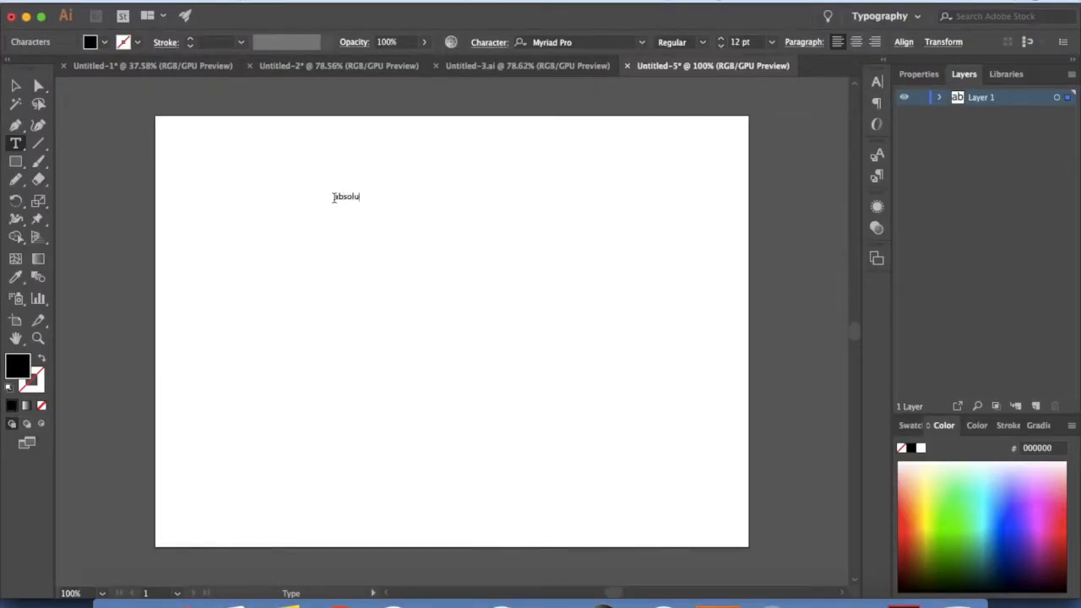
text(y)
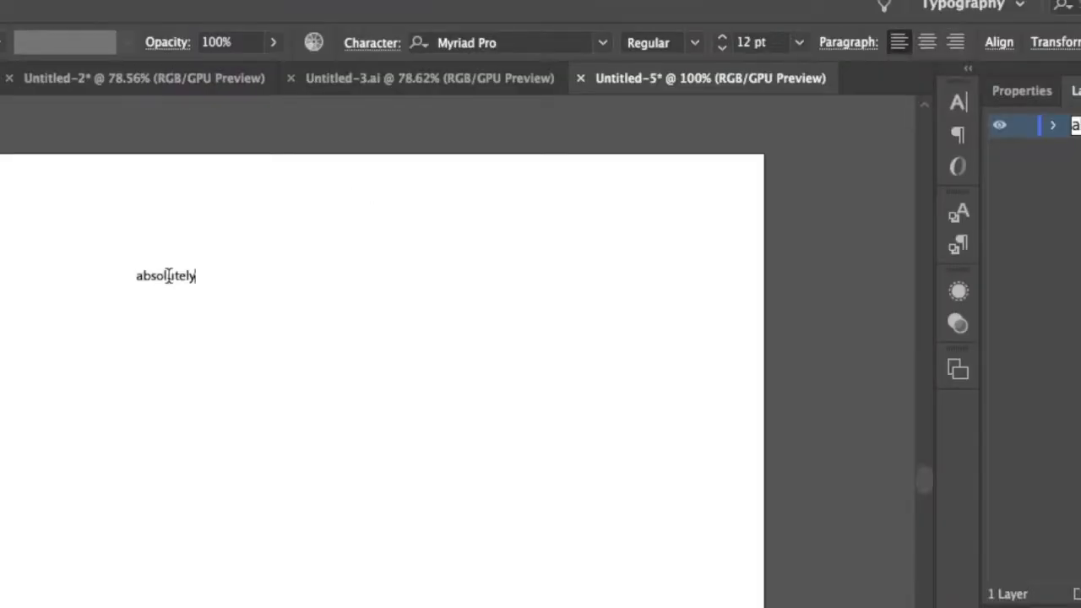
Step: Examine the available fonts and the finished lettering in Untitled-3.ai, and return to the new document
double_click(356, 197)
click(603, 44)
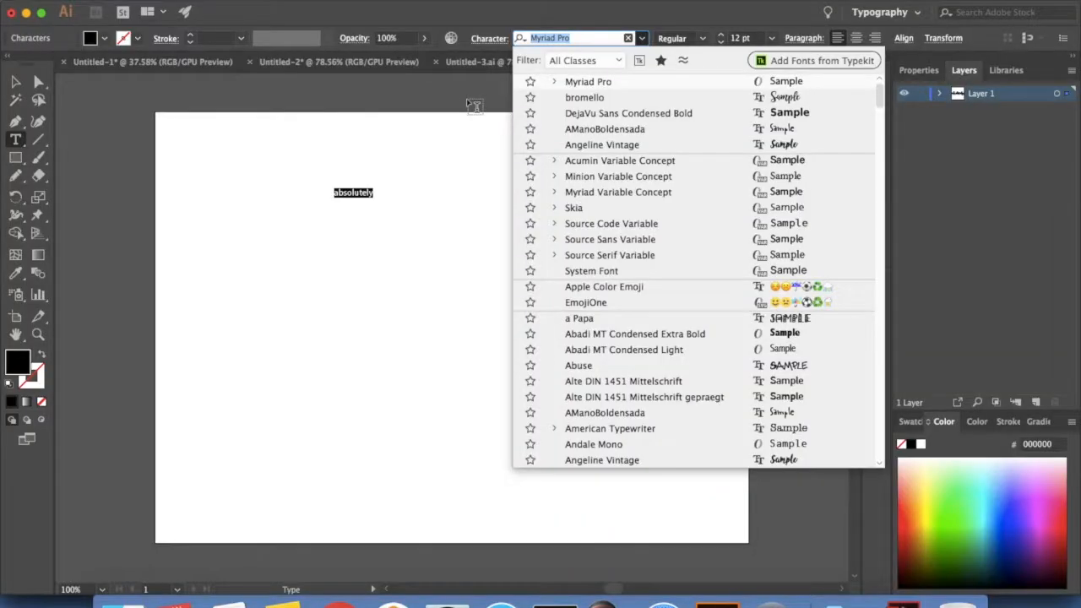
click(347, 144)
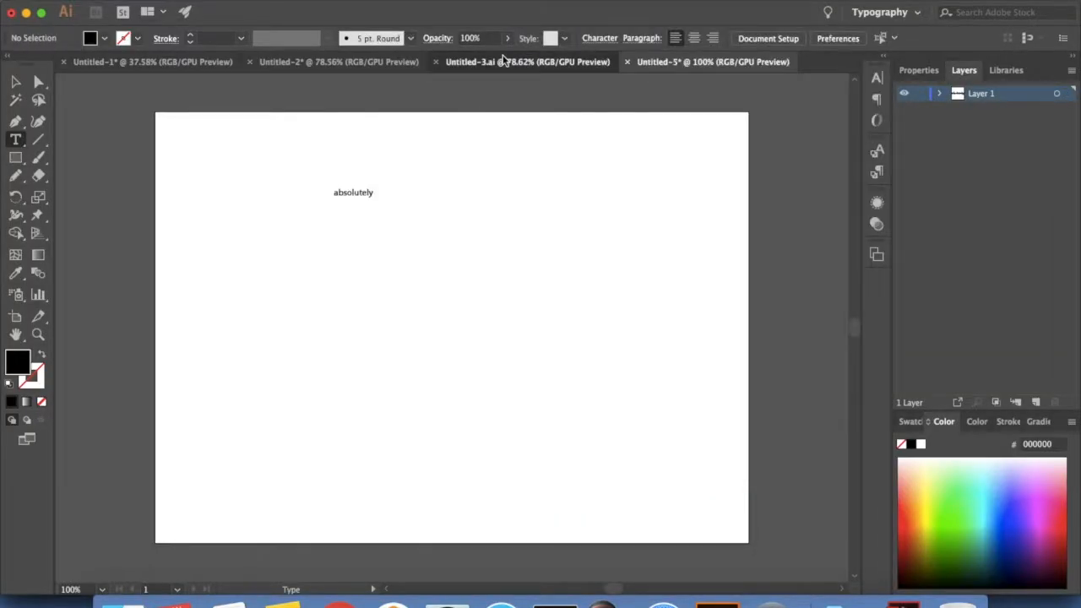
click(502, 61)
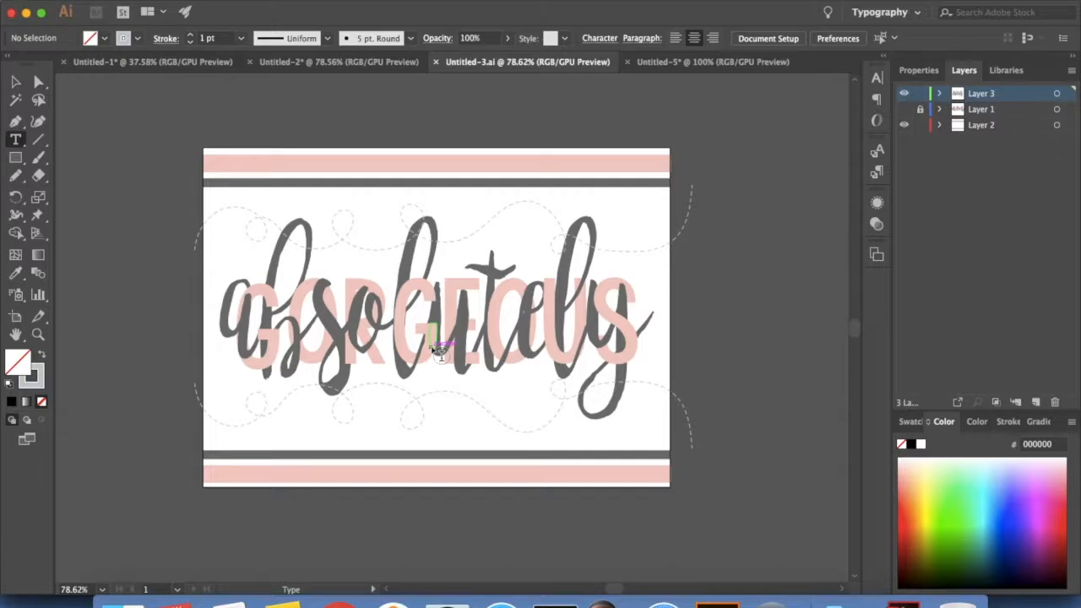
click(641, 63)
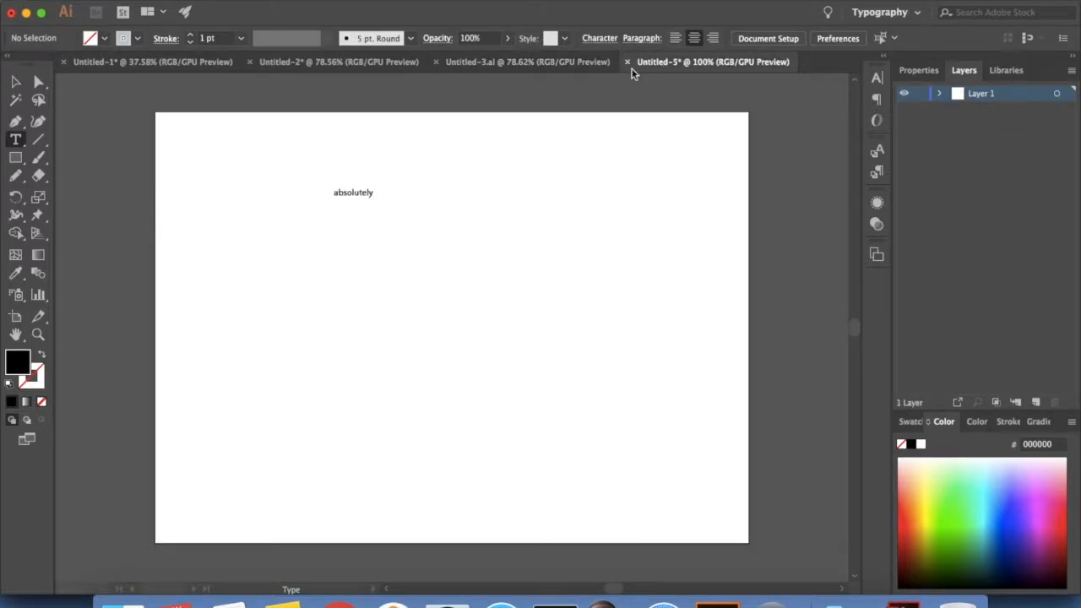
Step: Set the word "absolutely" in the bromello font at 200 pt
double_click(368, 192)
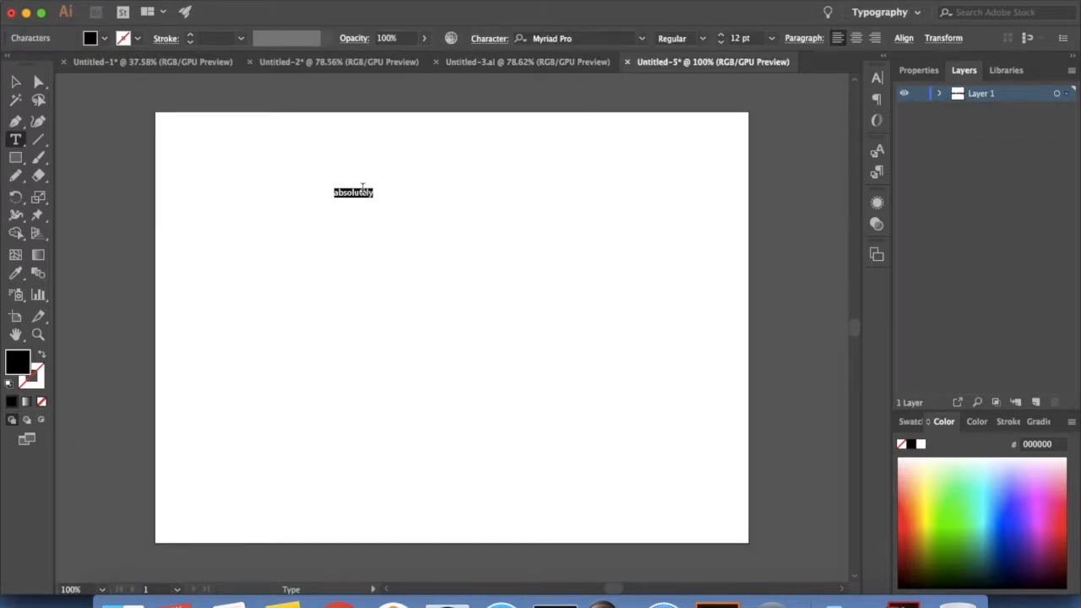
click(641, 38)
click(751, 98)
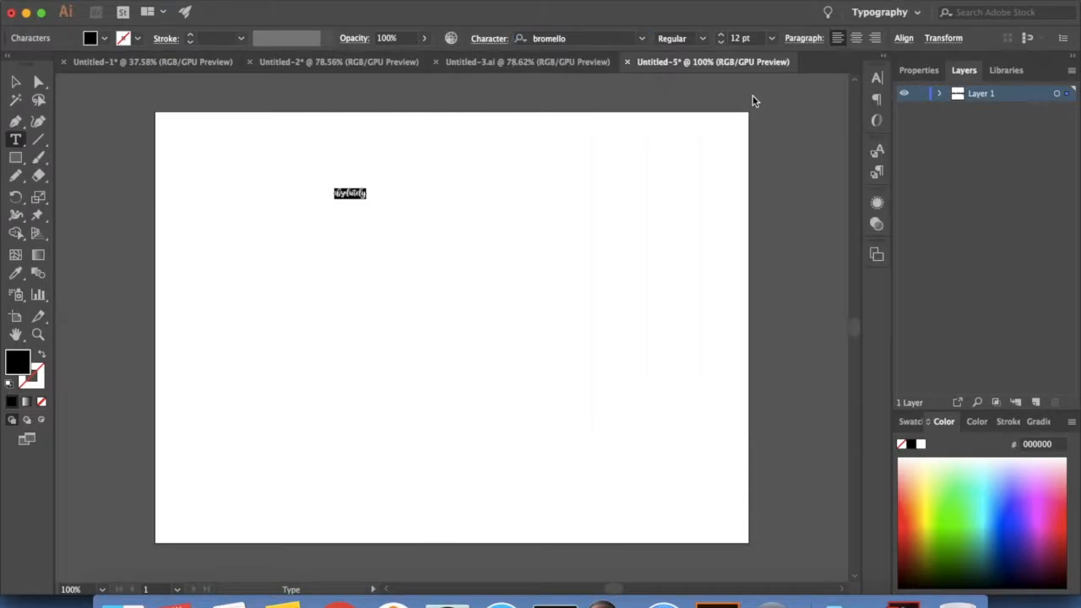
click(738, 38)
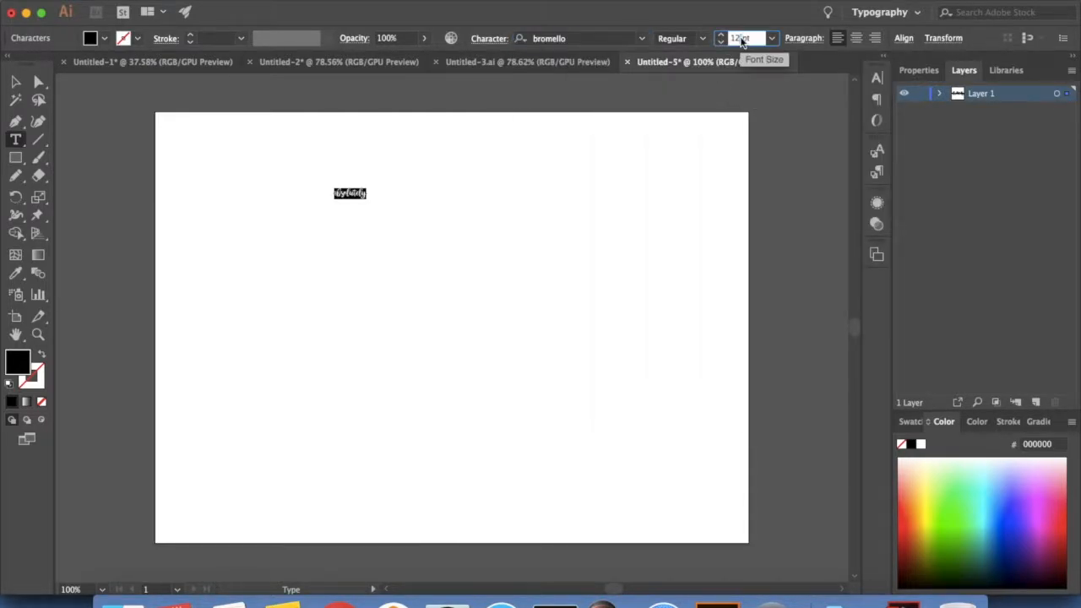
double_click(733, 38)
text(200)
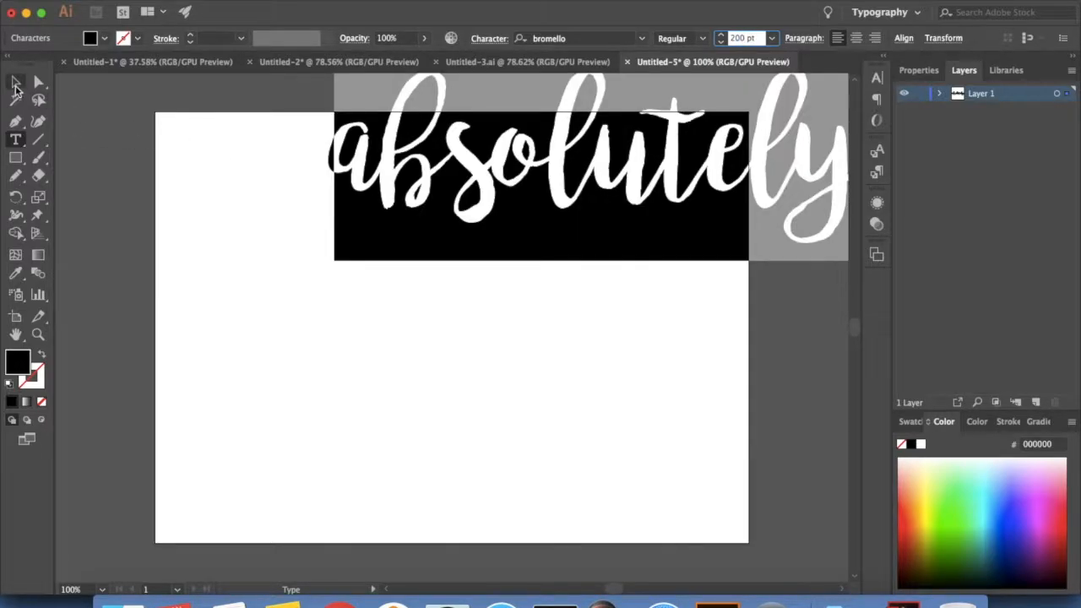
Step: Move the word "absolutely" to the middle of the artboard and set its paragraph alignment to centered
click(16, 88)
drag(542, 169, 406, 329)
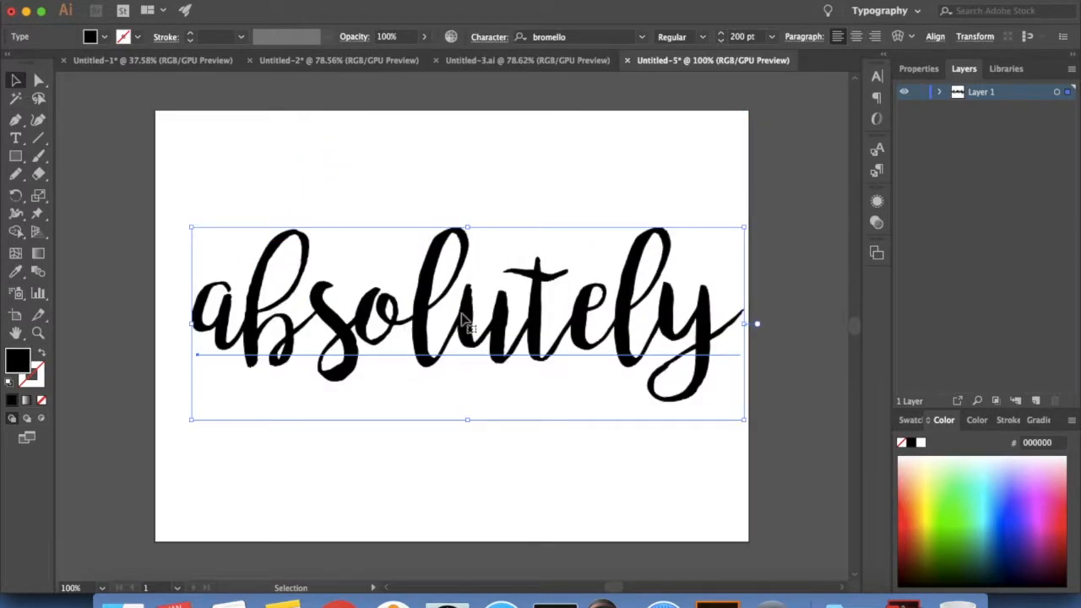
click(856, 37)
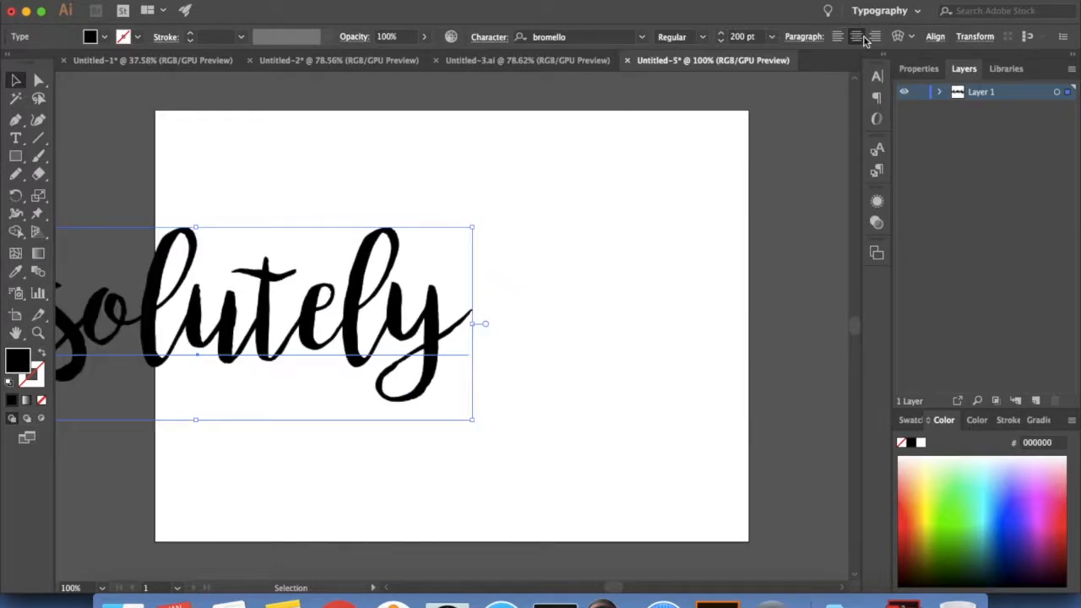
Step: Center the word "absolutely" horizontally and vertically, aligned to the artboard
click(935, 37)
click(806, 82)
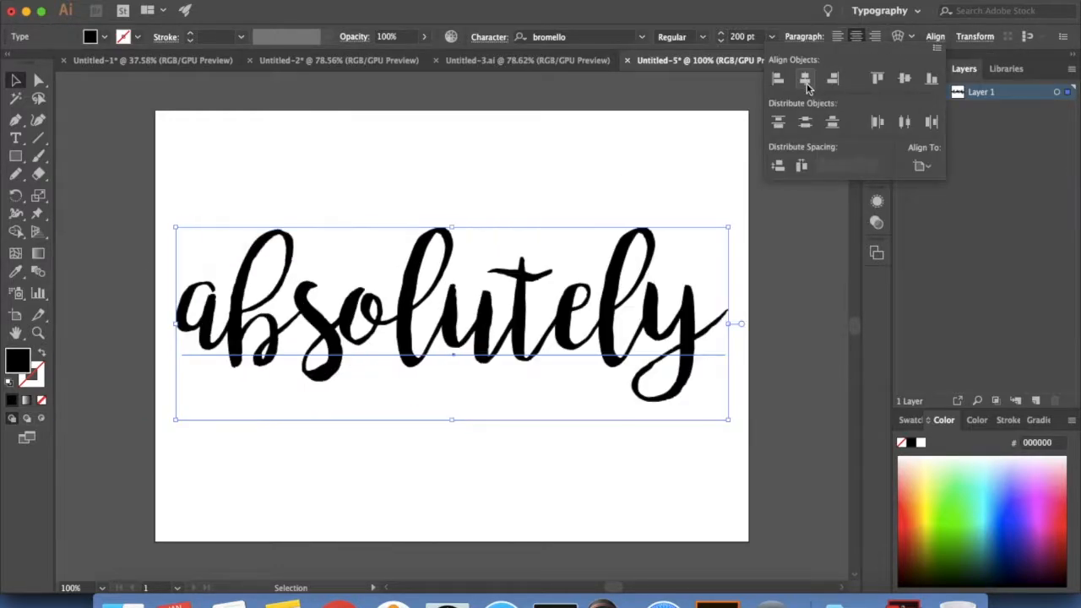
click(904, 81)
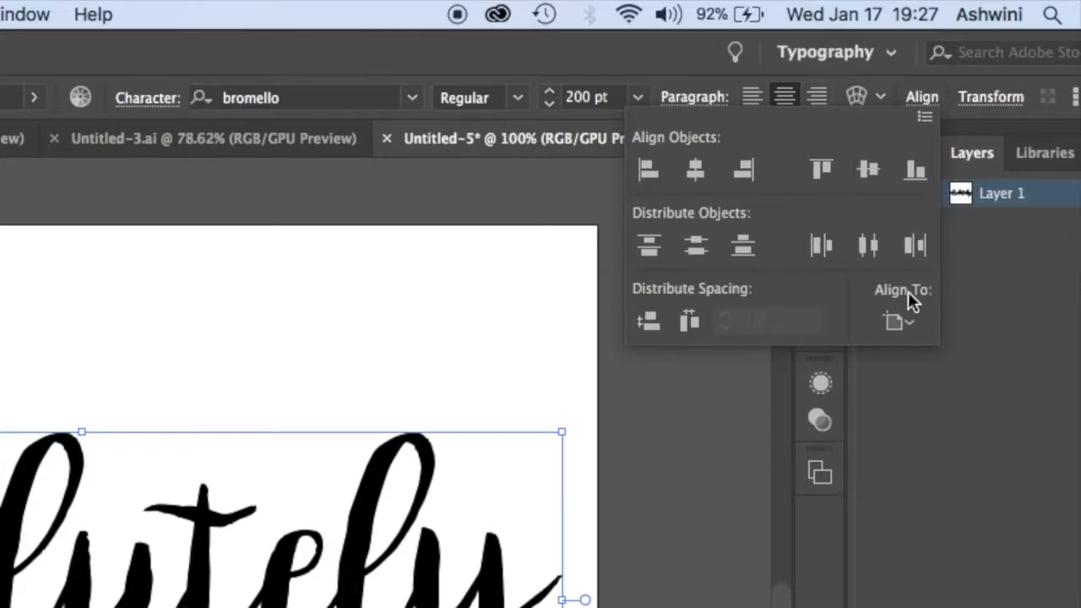
click(897, 322)
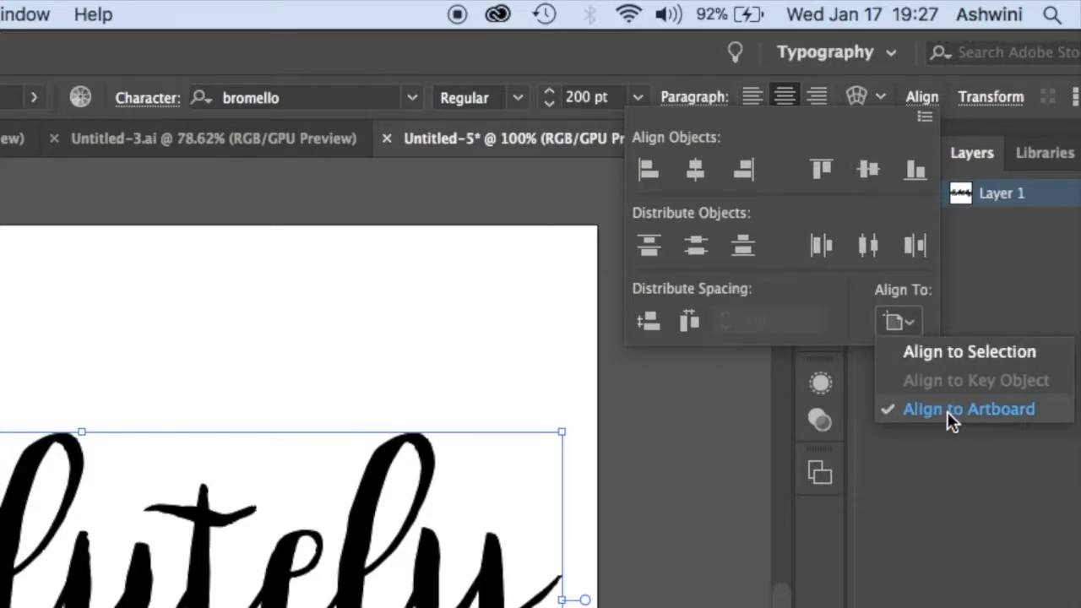
click(675, 416)
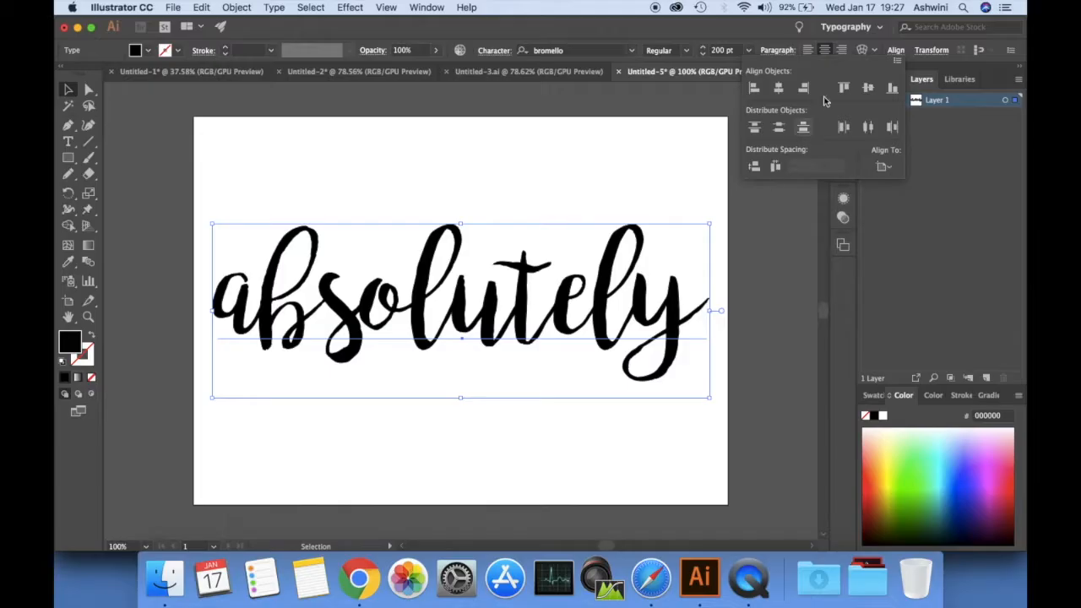
click(692, 434)
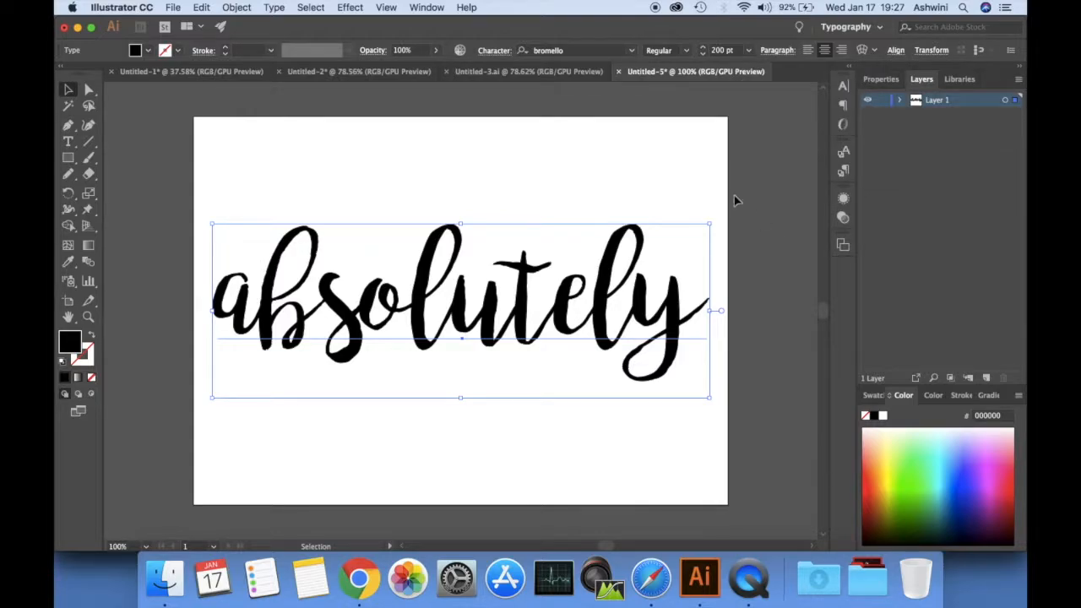
click(432, 9)
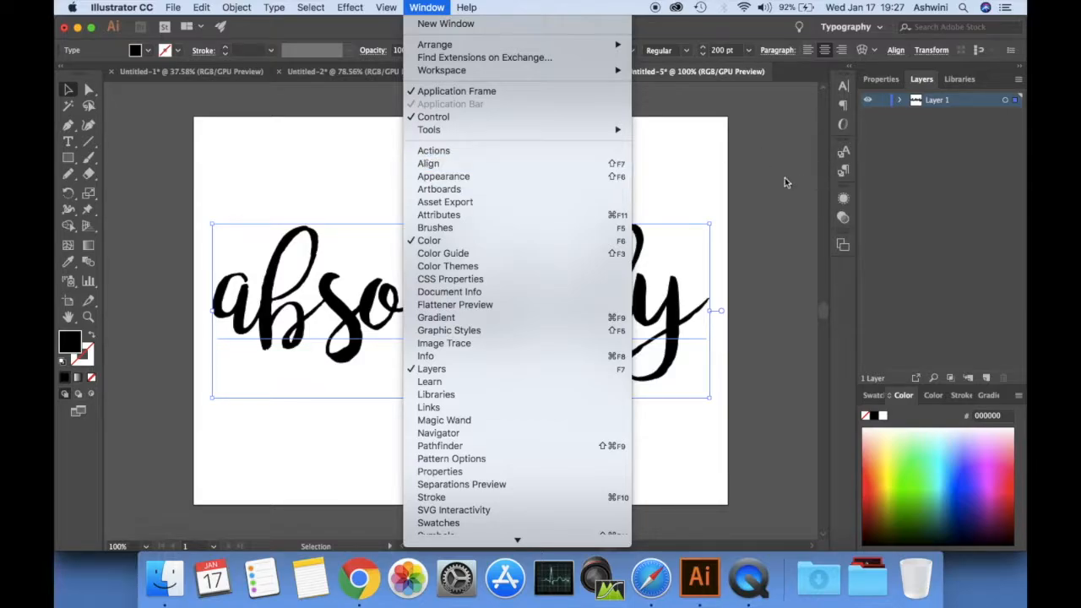
click(759, 189)
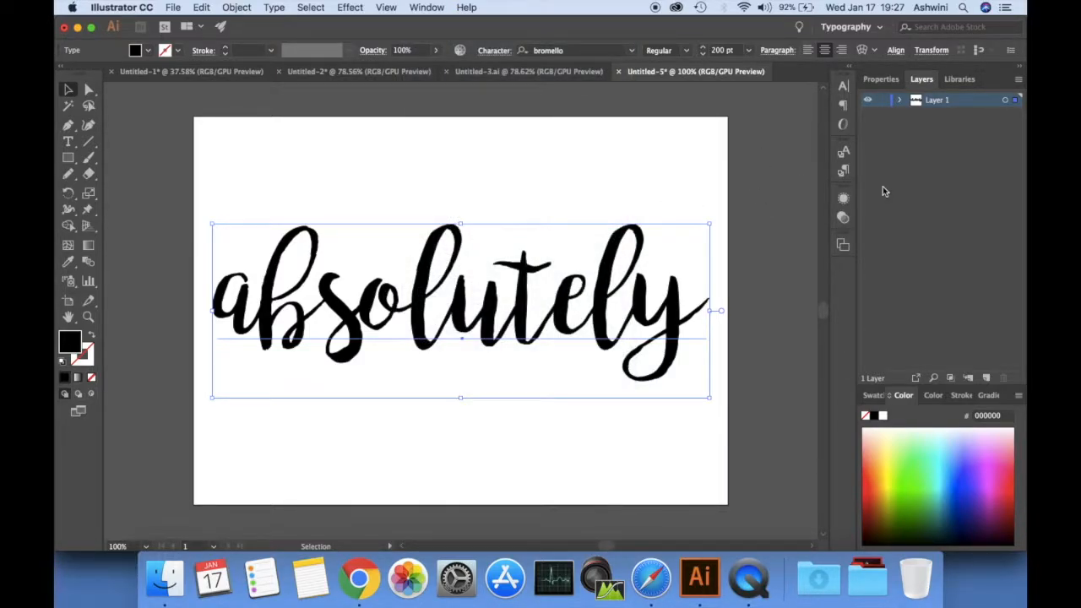
Step: Fill the word "absolutely" with the dark gray 737373 from the library's color theme and deselect it
click(950, 80)
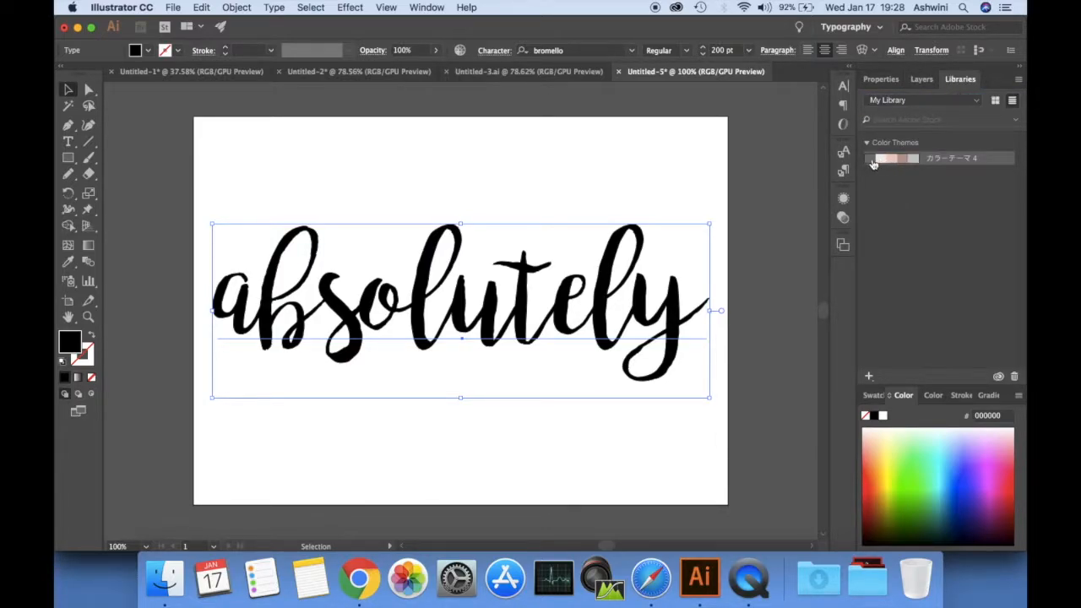
click(874, 162)
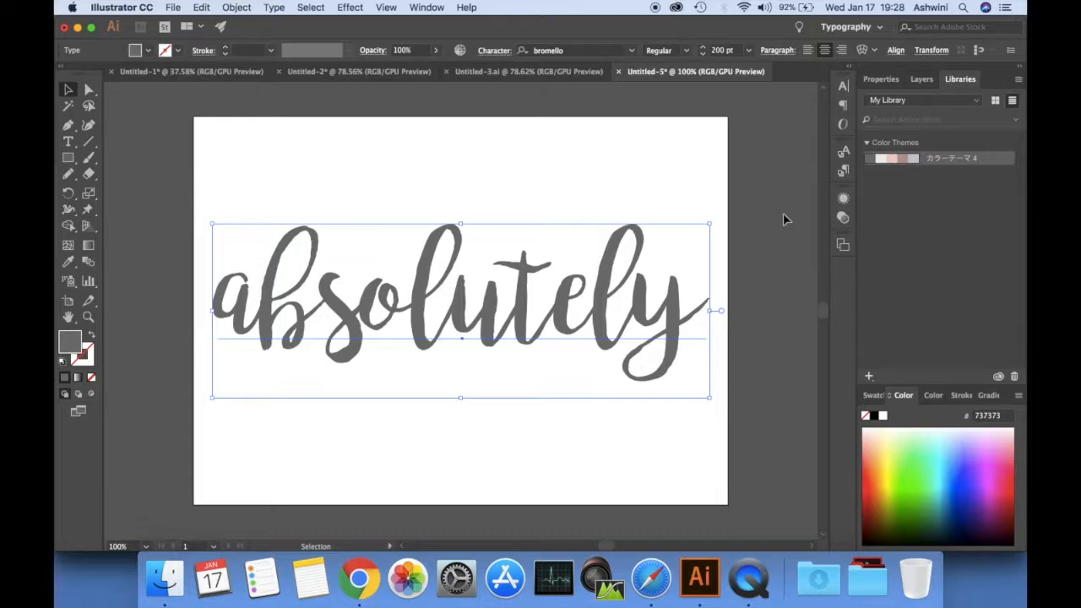
click(783, 213)
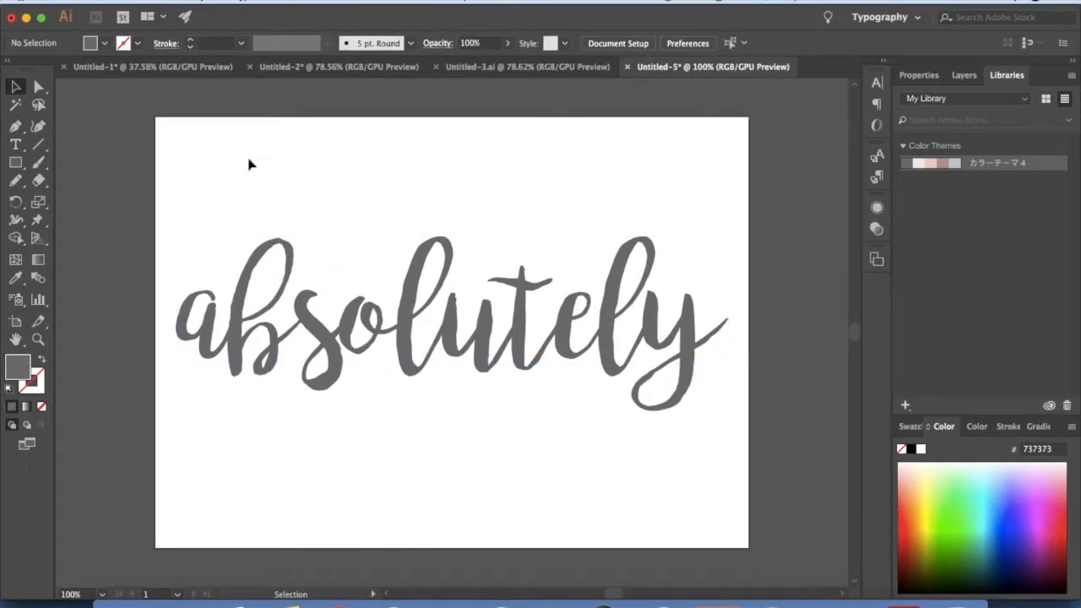
Step: Add a new line of point text reading "GORGEOUS" above the word "absolutely"
click(14, 146)
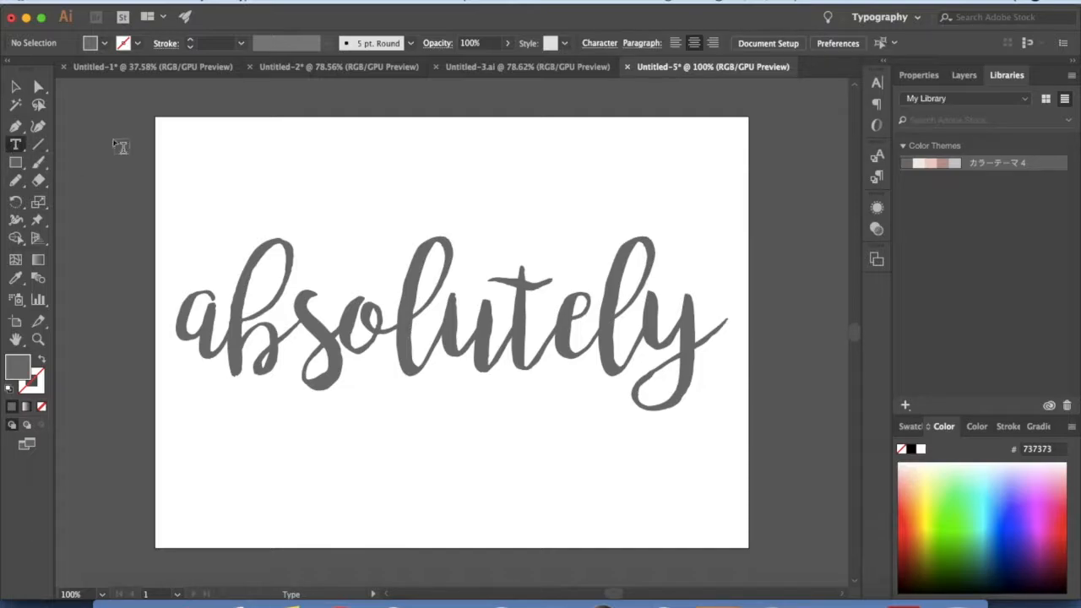
click(244, 139)
text(Gorge)
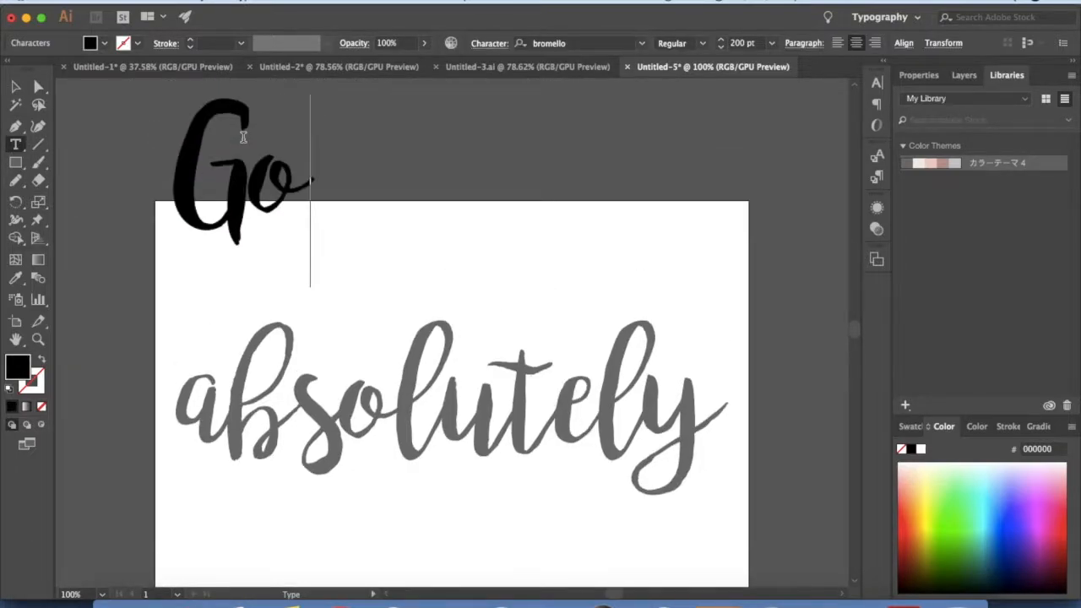
key(BackSpace)
key(BackSpace)
key(BackSpace)
key(BackSpace)
text(ORGE)
text(OUS)
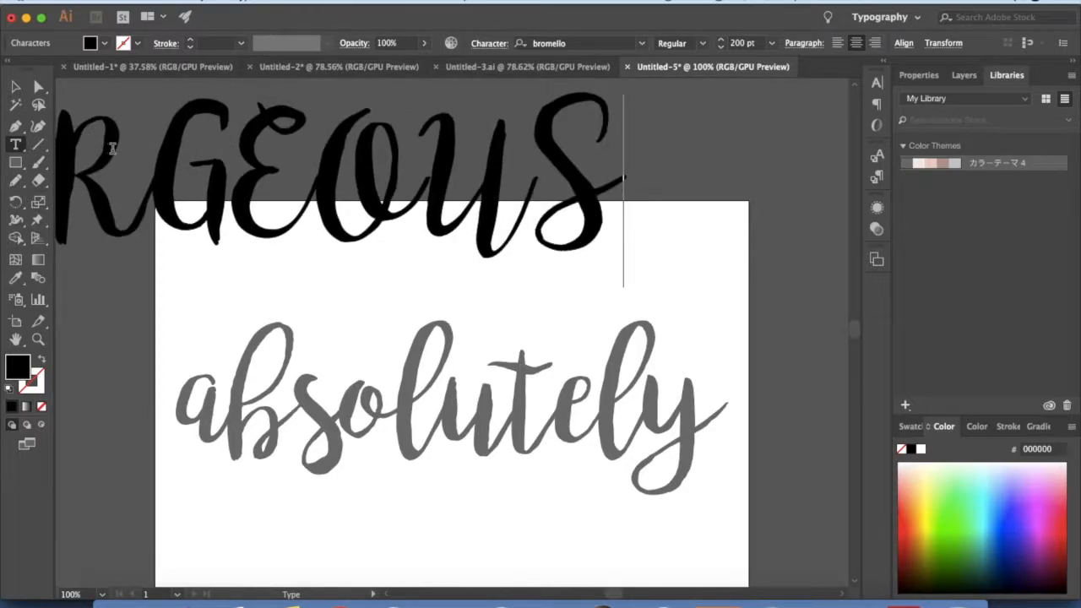
Step: Set the word "GORGEOUS" in the font KG WhY yOu GoTtA Be So MeAn at 200 pt
double_click(203, 159)
click(633, 44)
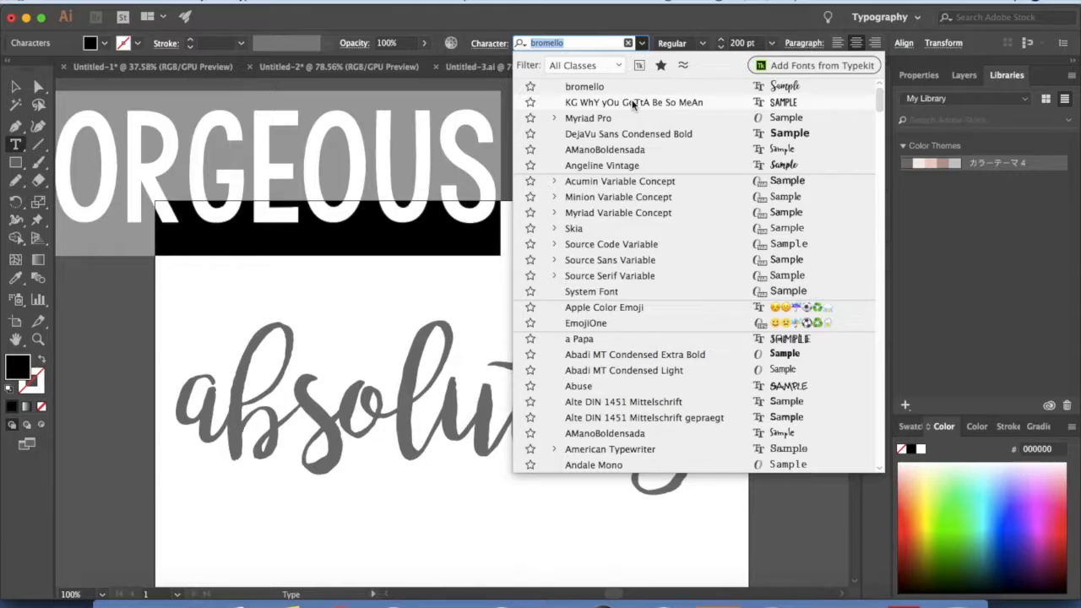
click(633, 103)
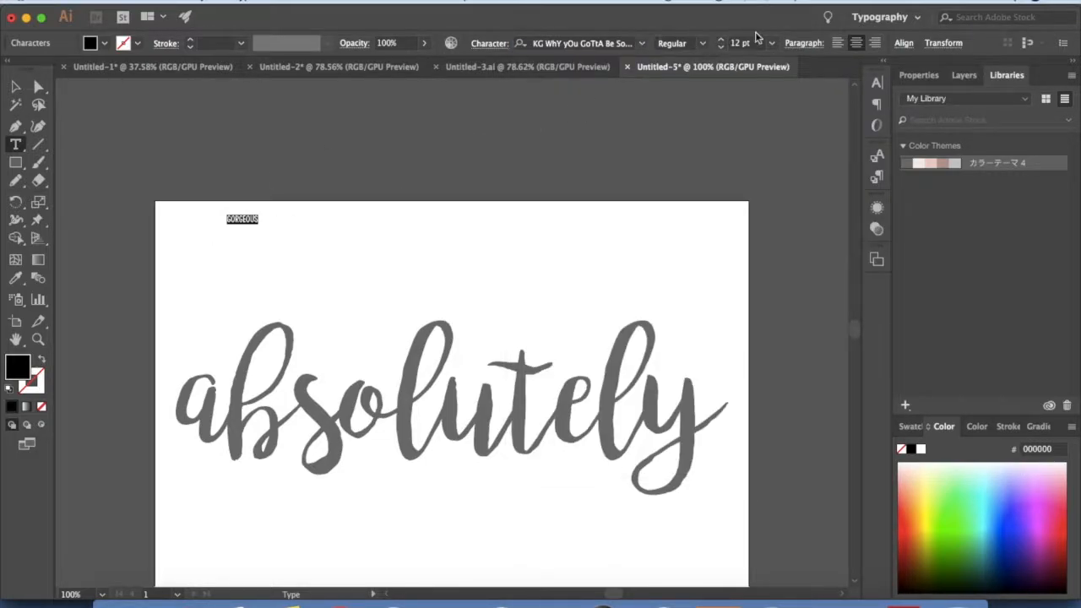
click(741, 42)
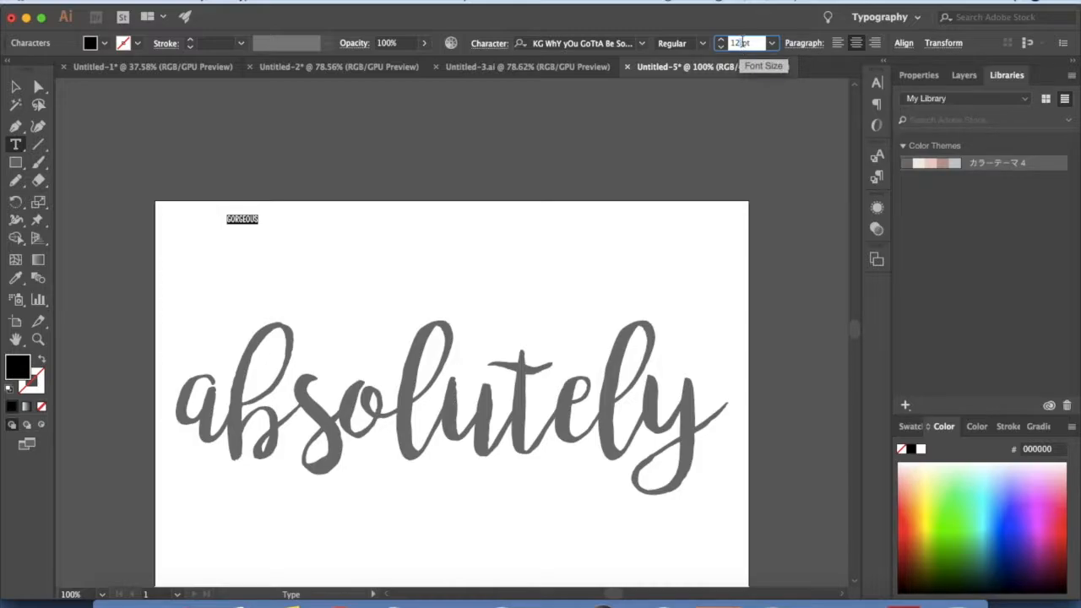
text(200)
key(Return)
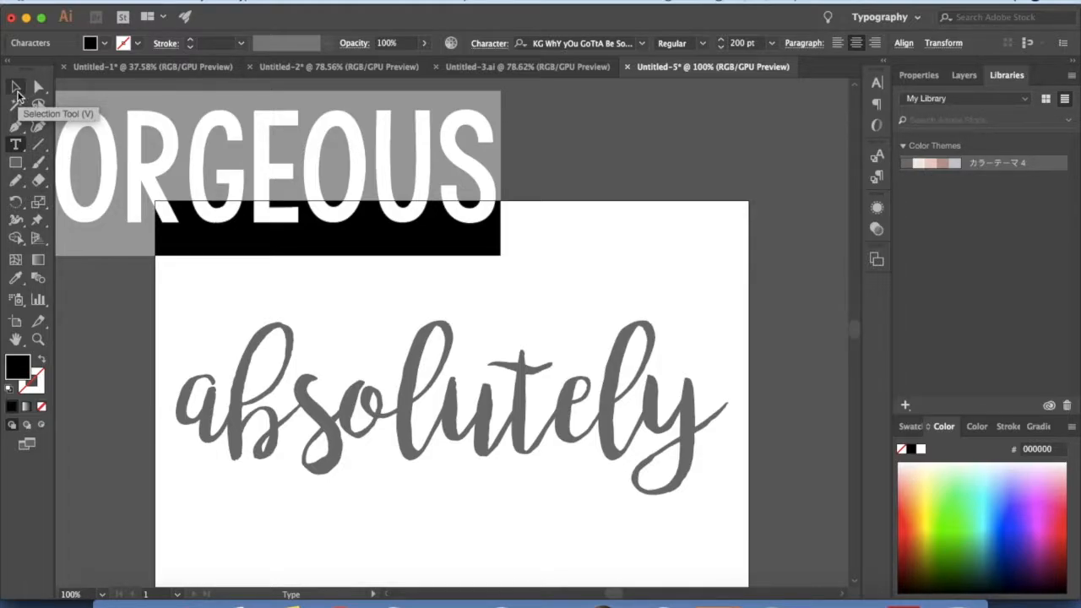
Step: Move "GORGEOUS" onto the artboard just above "absolutely" and fill it with the light pink f2cdc4 from the library's color theme
click(17, 88)
drag(331, 218, 558, 330)
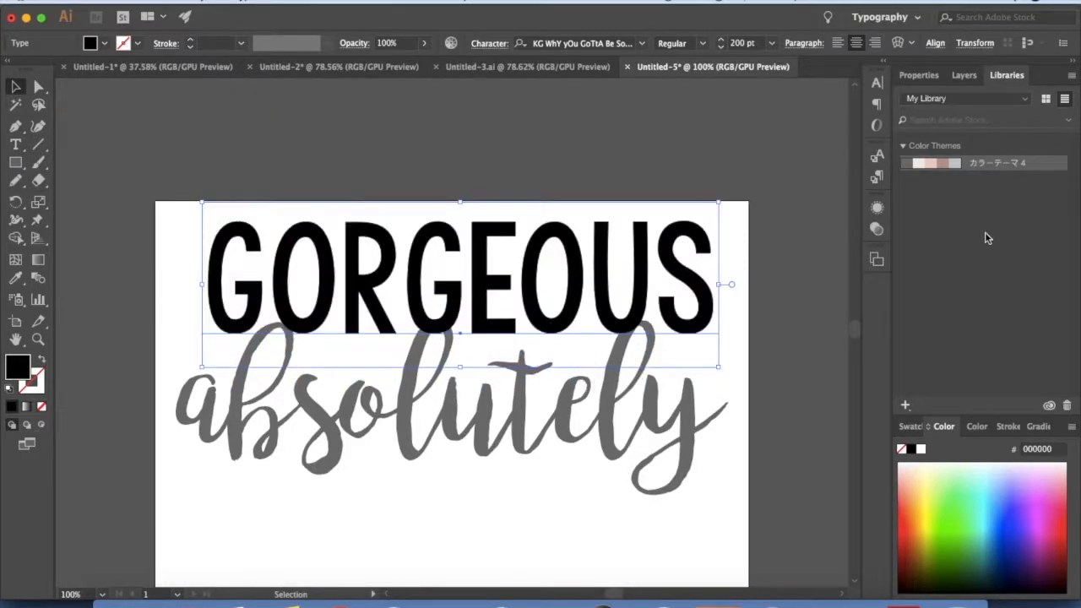
click(931, 164)
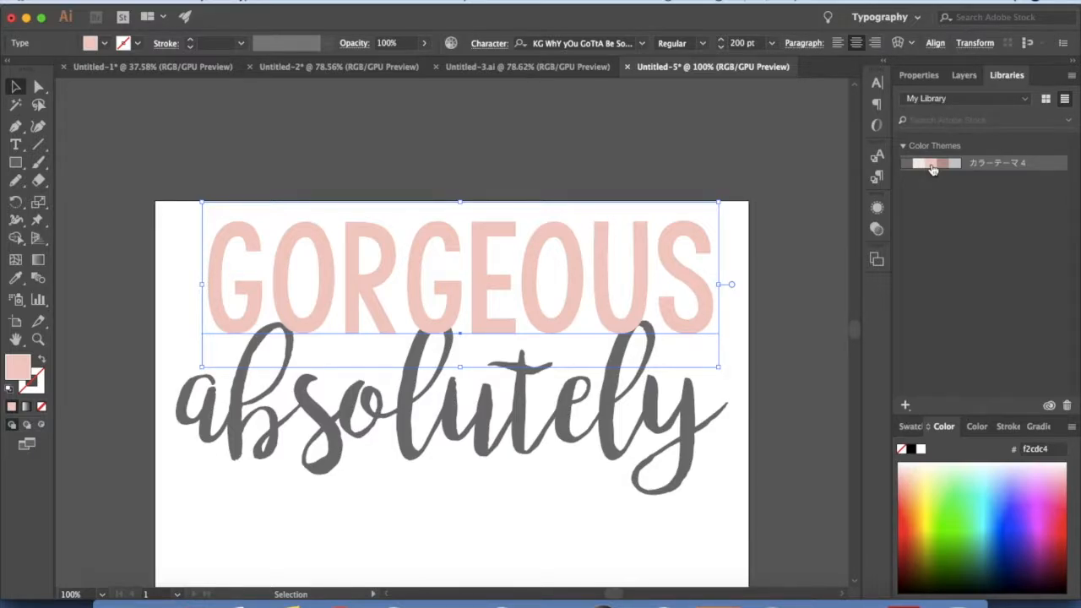
Step: Center the word "GORGEOUS" horizontally and vertically on the artboard
scroll(757, 253, down, 3)
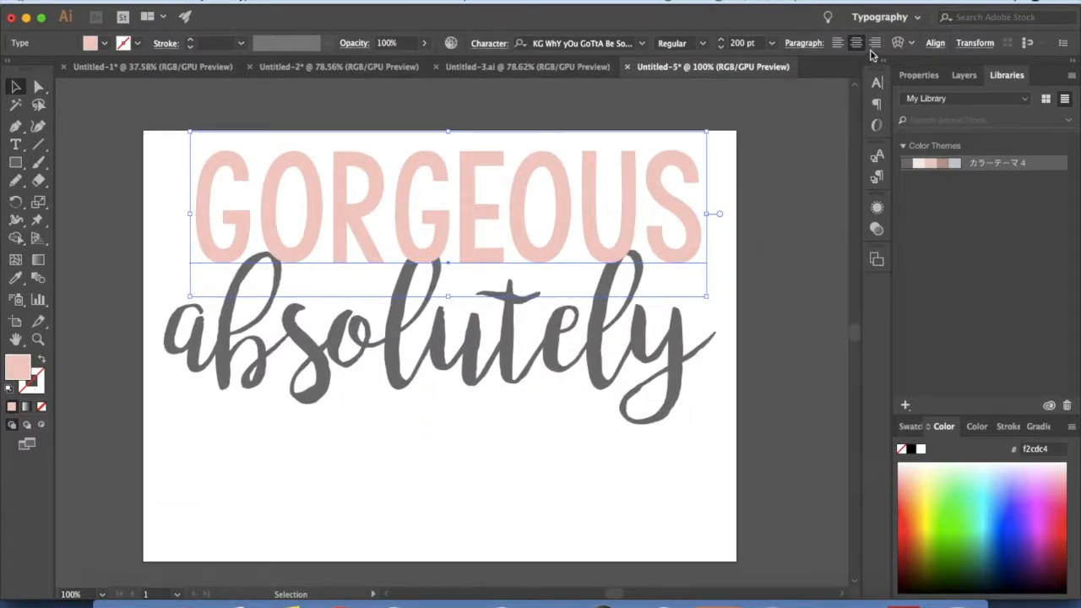
click(933, 44)
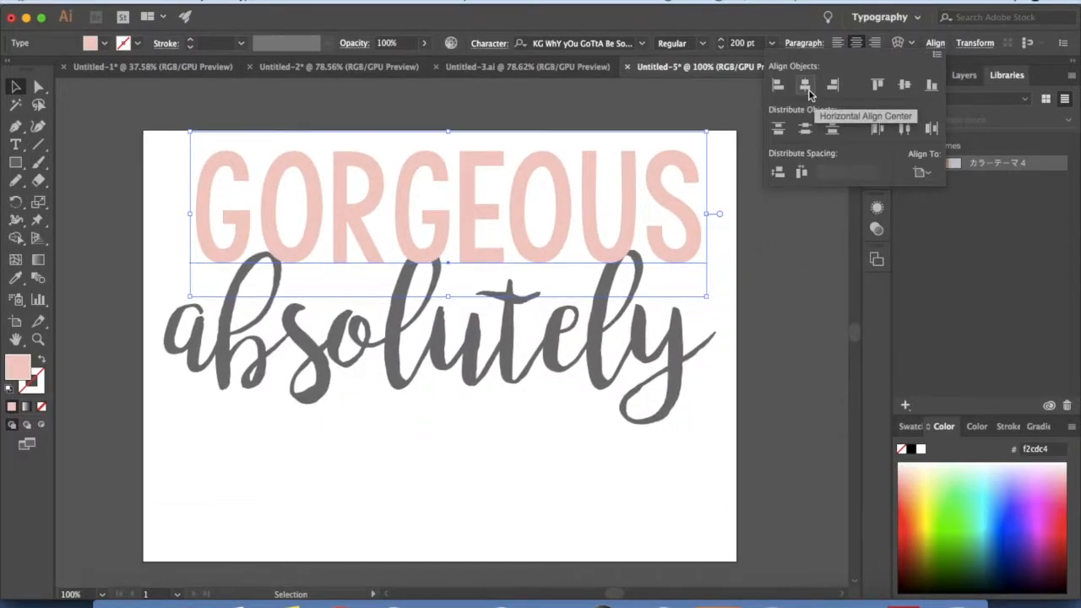
click(806, 88)
click(903, 87)
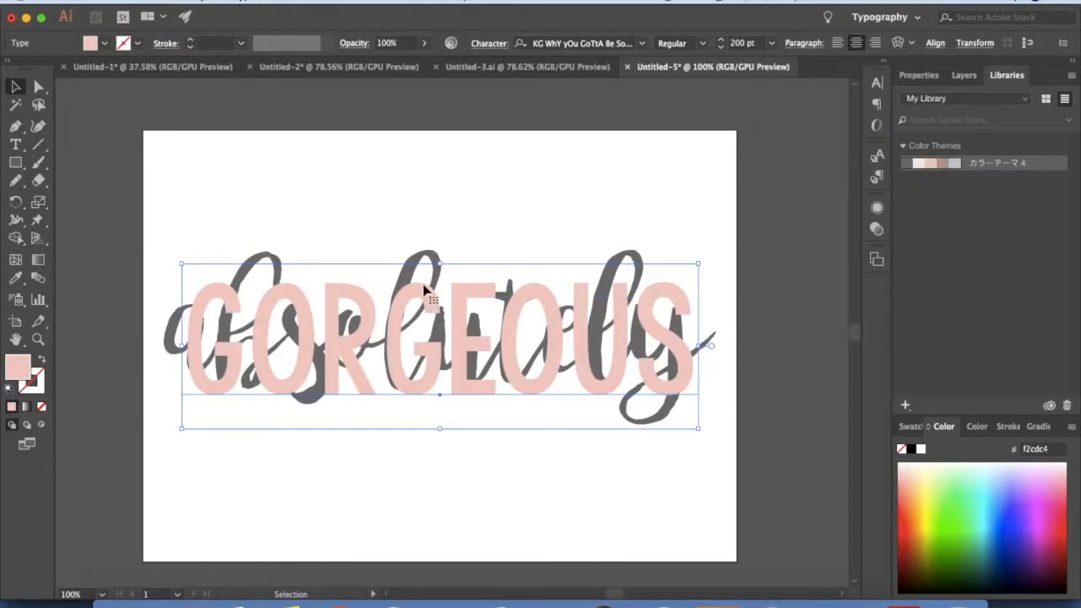
Step: Squash "GORGEOUS" vertically to a font size of about 168 pt, keeping its width, and center it vertically on the artboard
drag(439, 263, 438, 289)
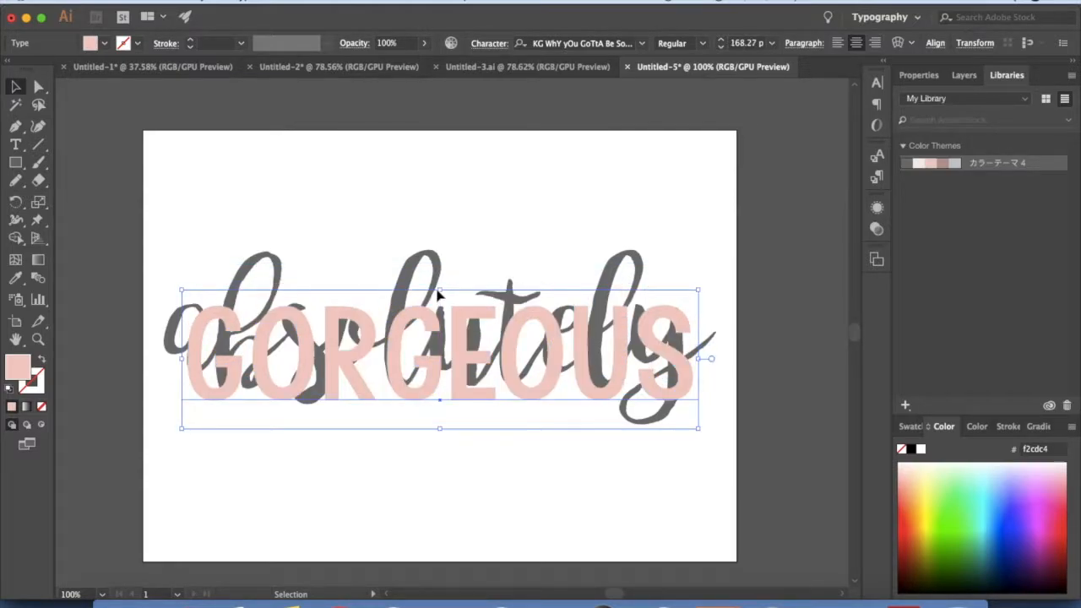
click(934, 43)
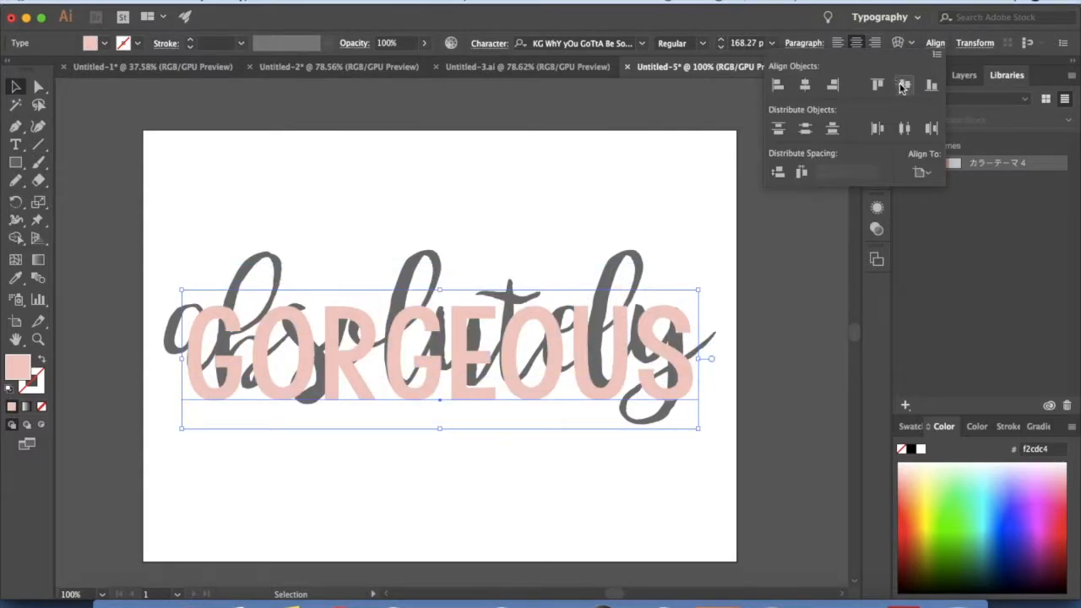
click(903, 85)
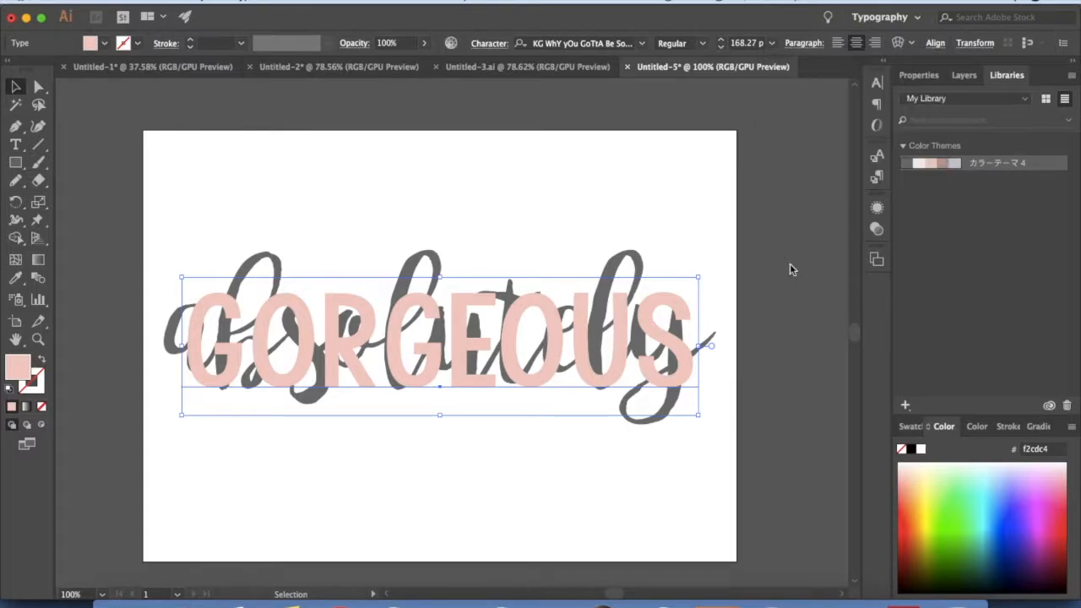
Step: Stretch "absolutely" vertically to a font size of about 253 pt, keeping its width, and center it vertically on the artboard
click(633, 257)
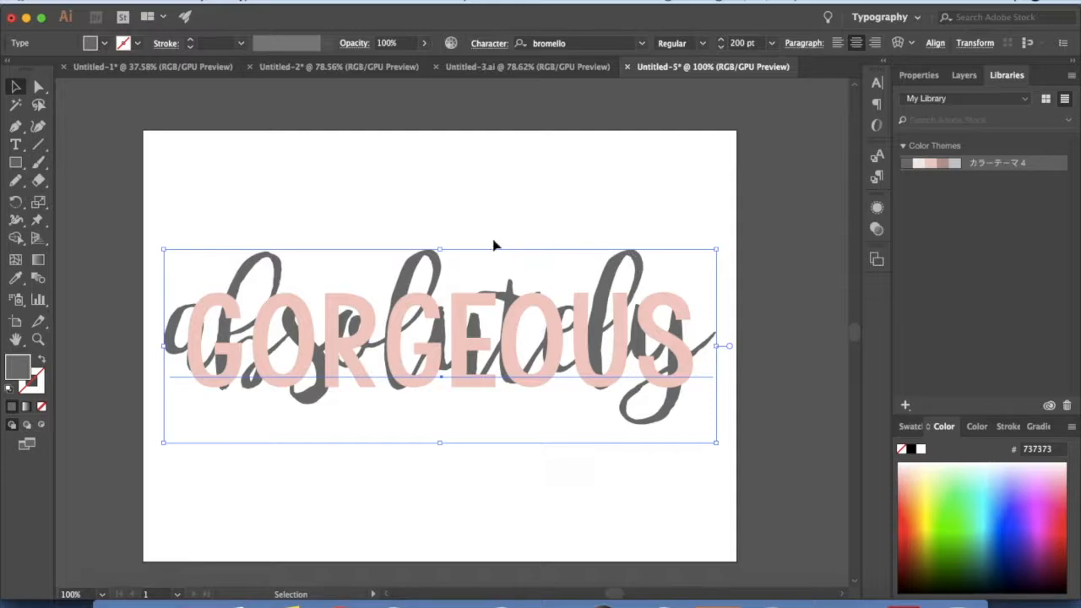
drag(439, 244, 441, 202)
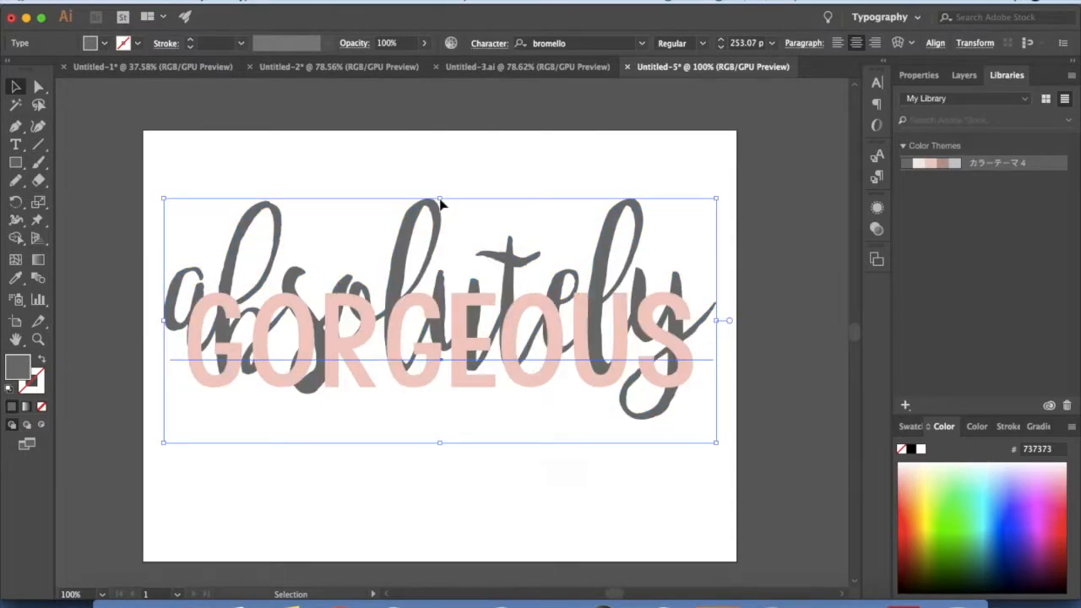
click(935, 43)
click(905, 85)
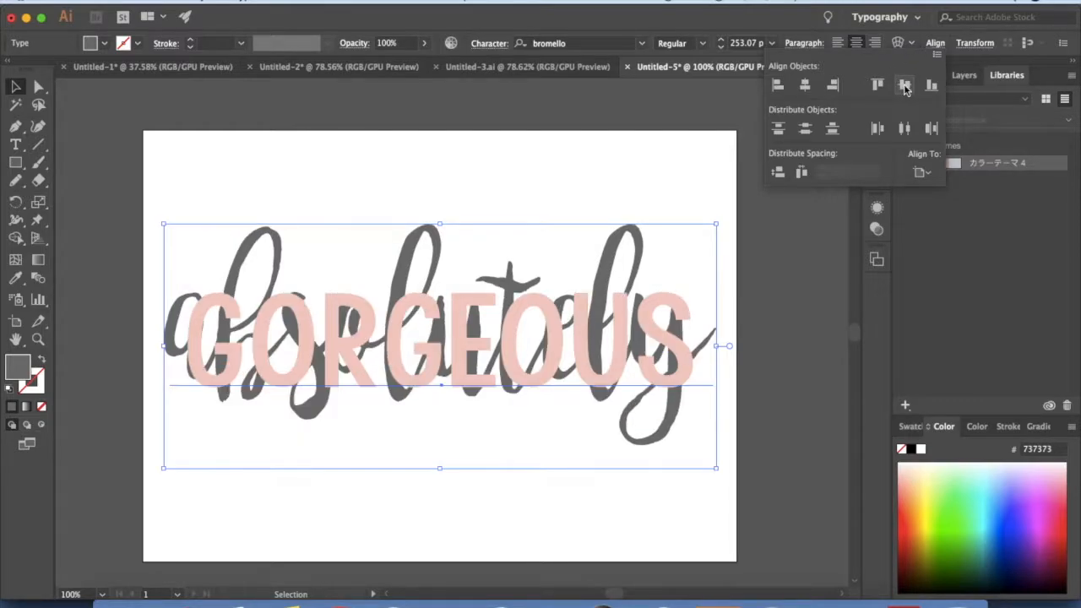
click(789, 346)
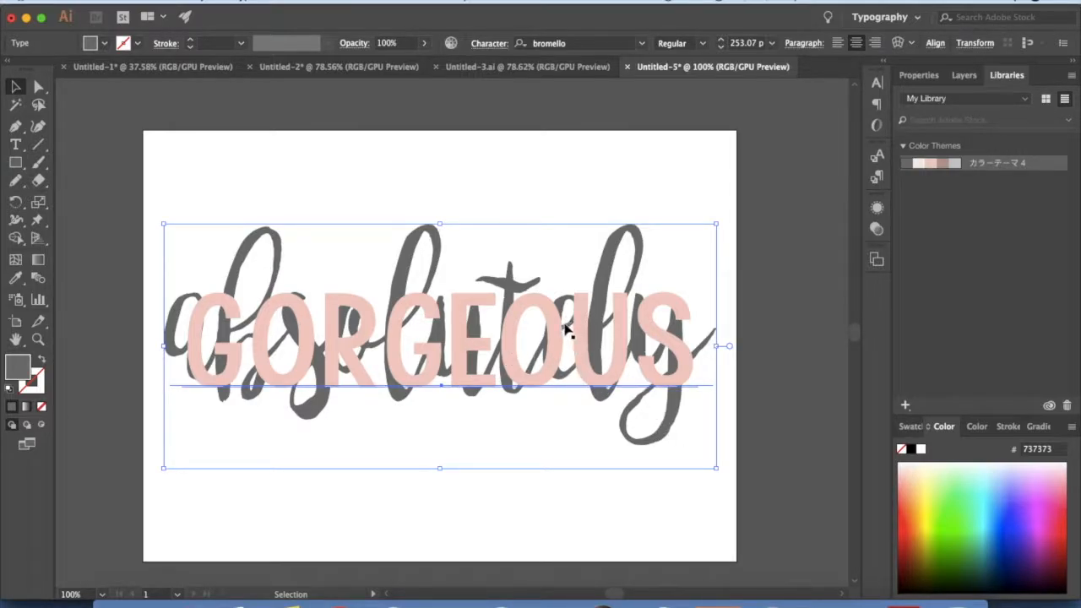
Step: Try offsetting the word "absolutely" slightly to the left of the block lettering
drag(565, 319, 562, 309)
key(Left)
key(Left)
key(Left)
key(Left)
key(Left)
key(Left)
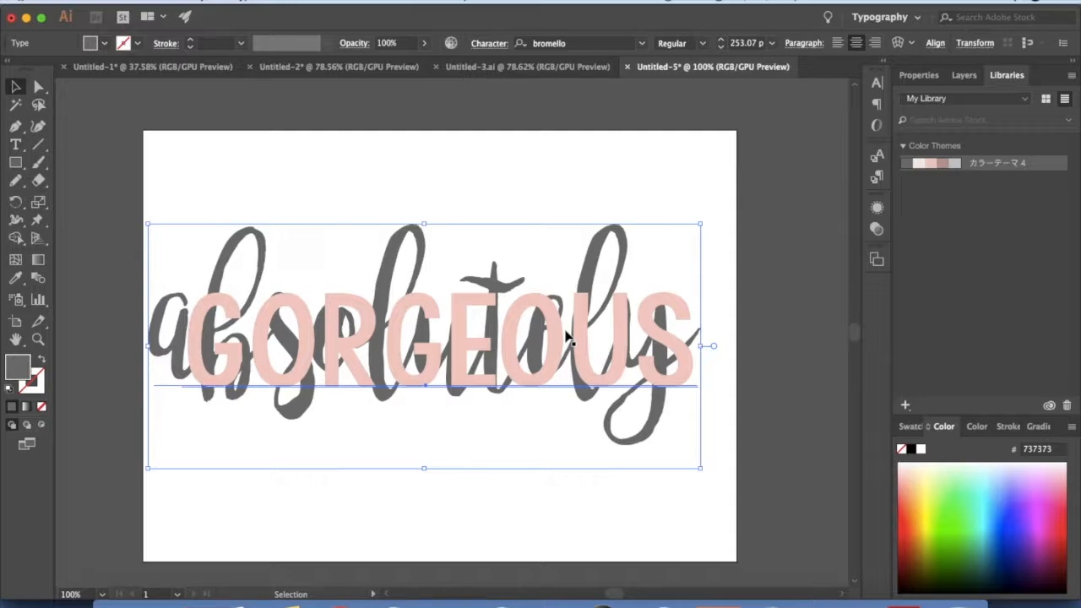
key(Right)
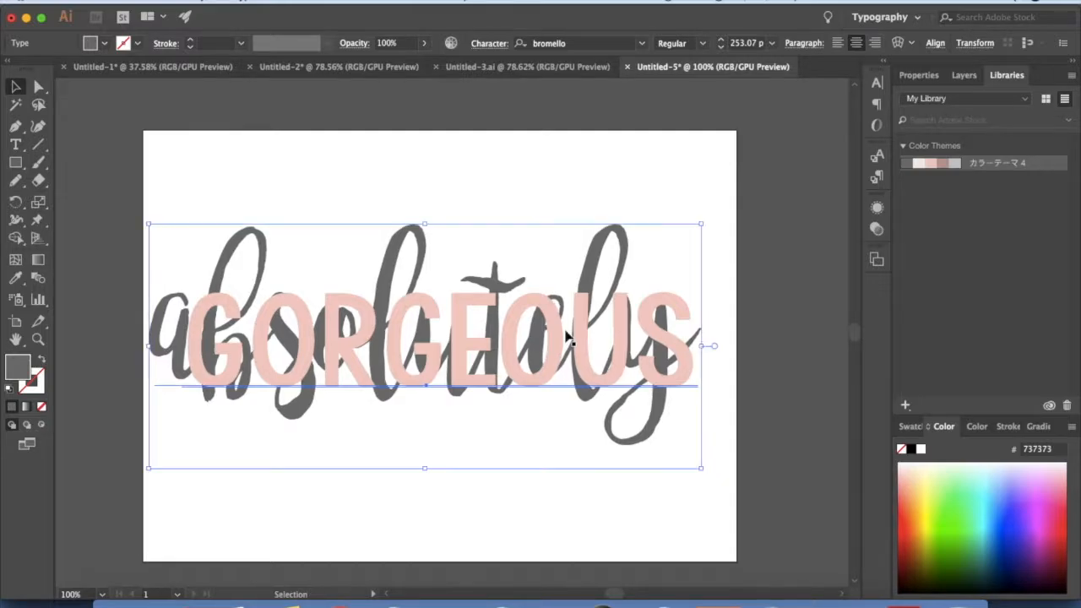
key(Right)
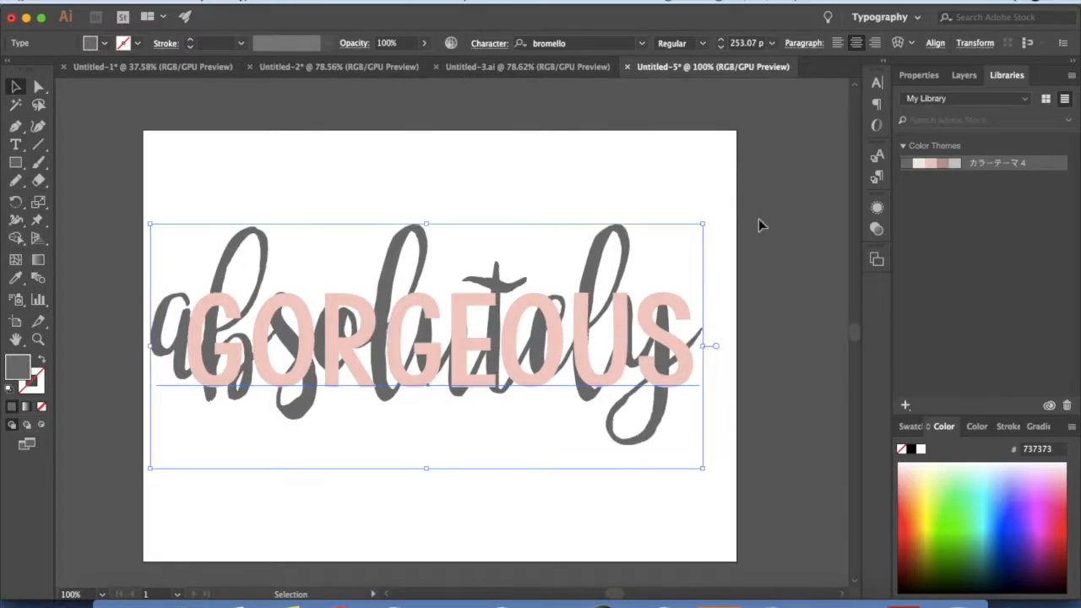
Step: Center the word "absolutely" horizontally on the artboard and deselect it
click(934, 45)
click(805, 93)
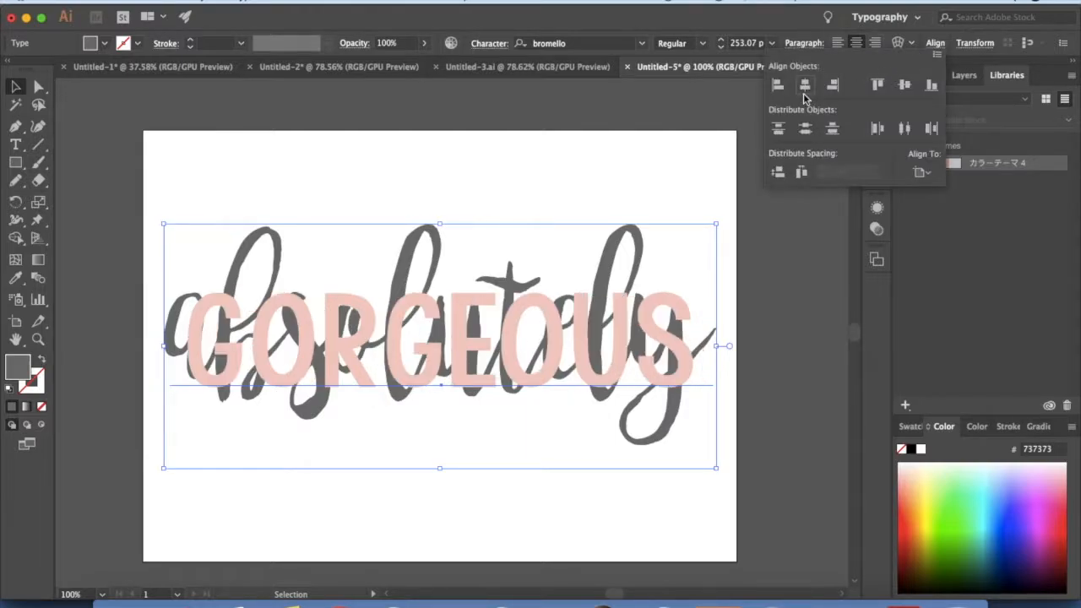
click(793, 306)
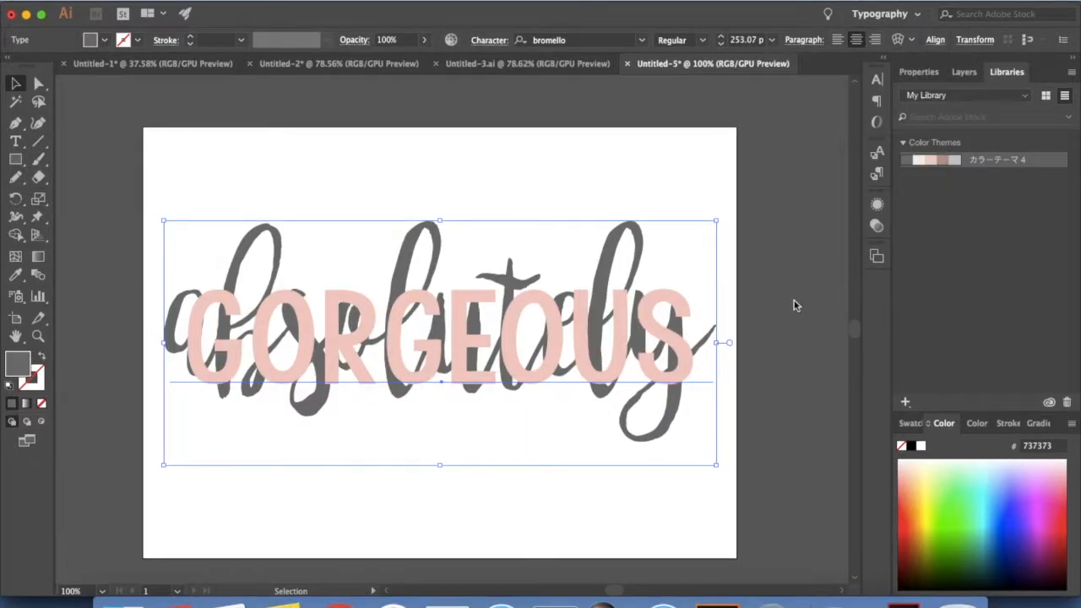
click(793, 306)
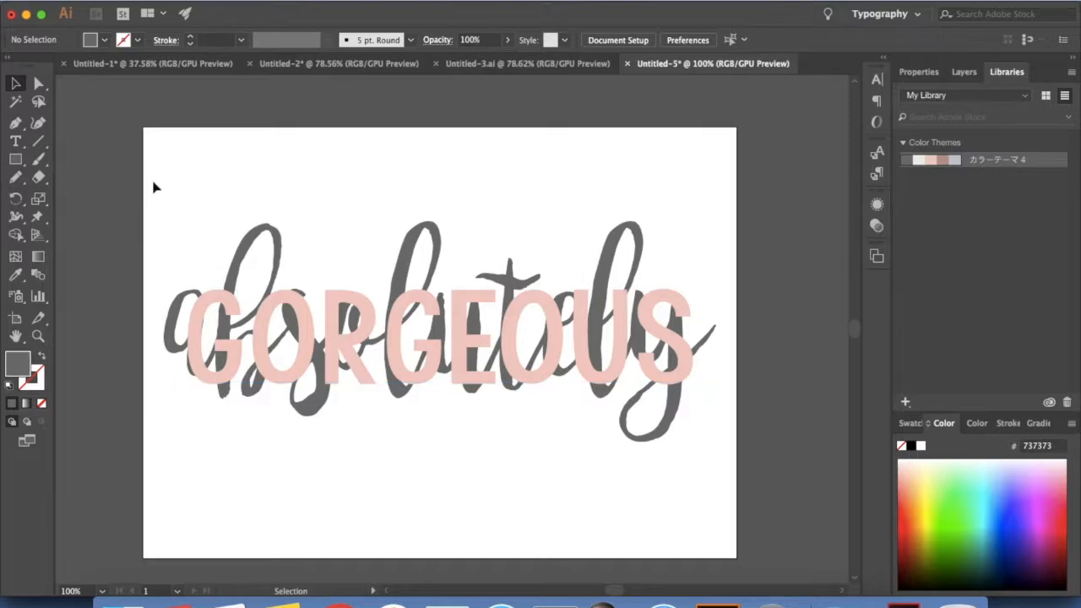
Step: Select both words on the artboard and convert them to outlines
drag(159, 187, 754, 456)
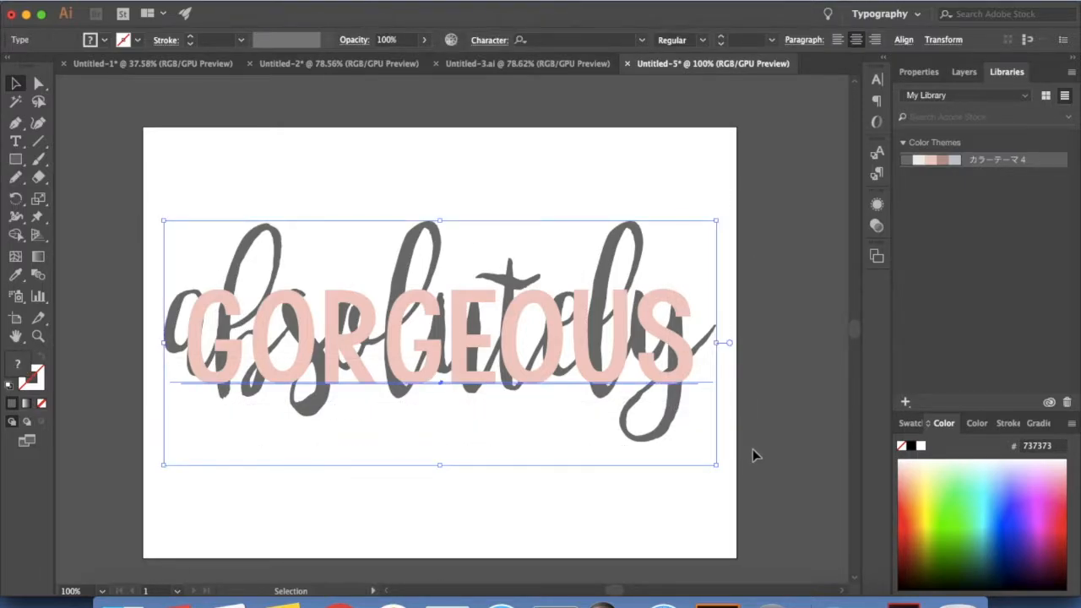
key(super)
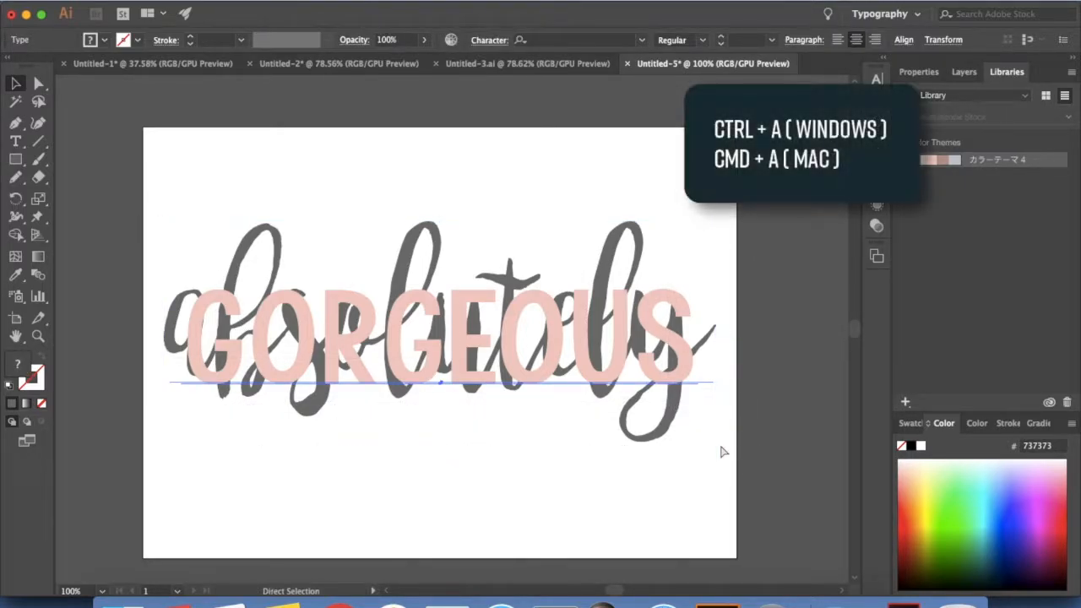
key(super+a)
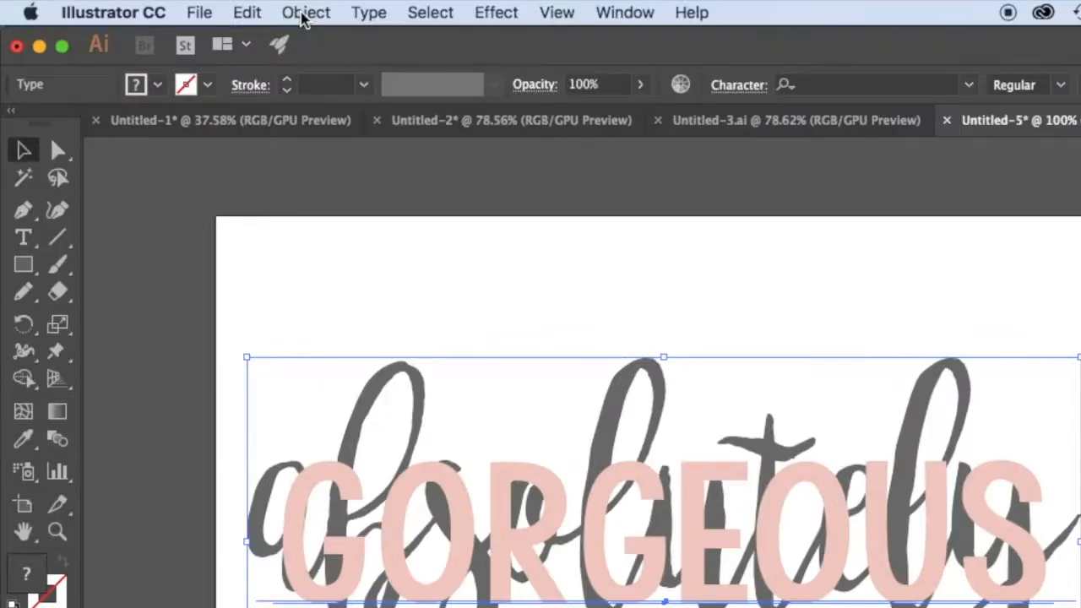
click(202, 0)
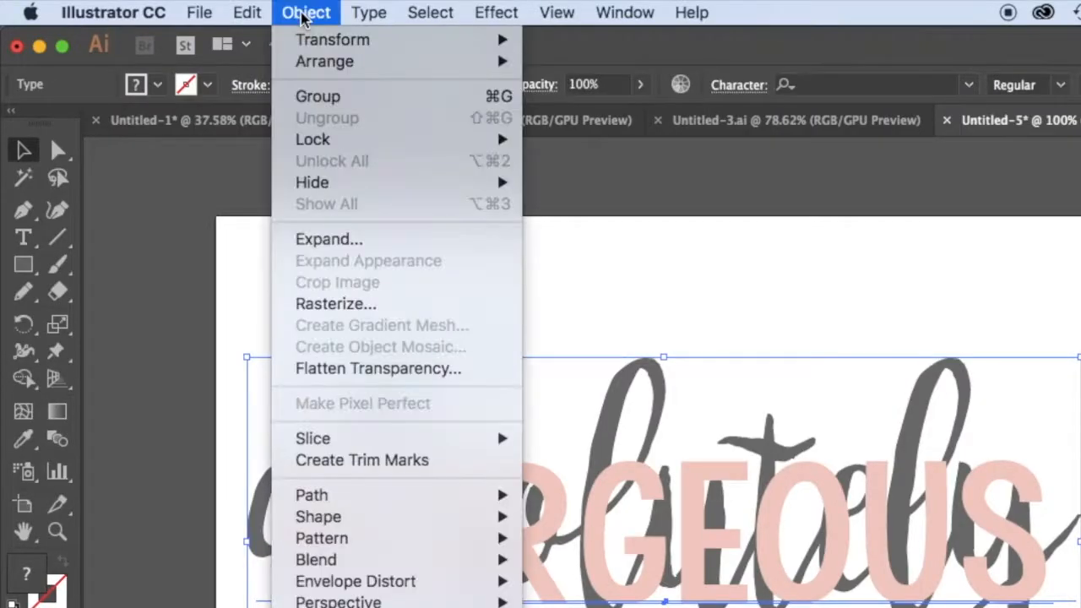
mouse_move(363, 15)
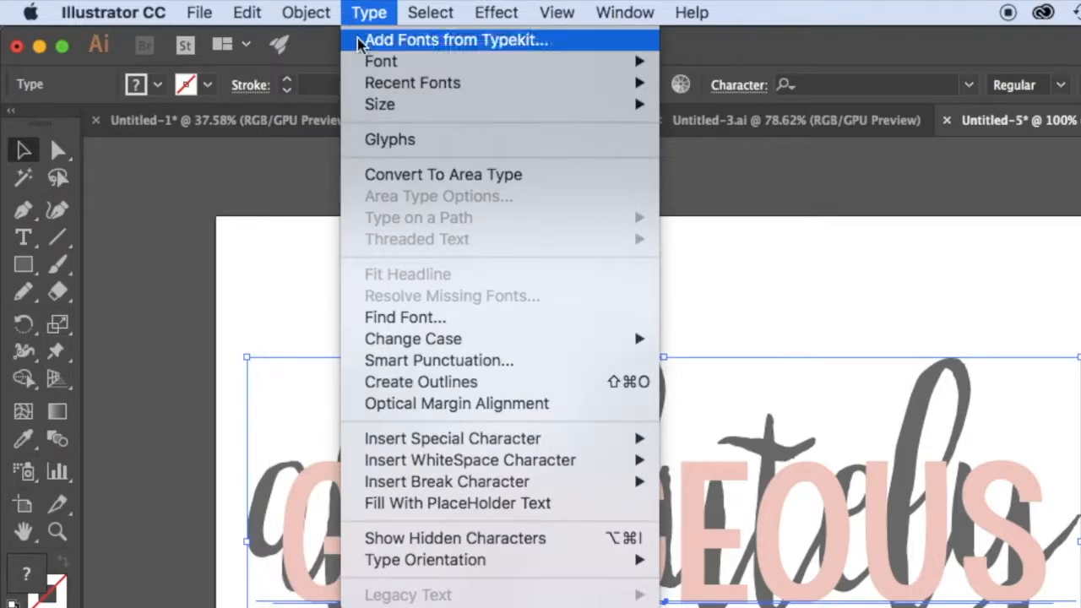
click(429, 382)
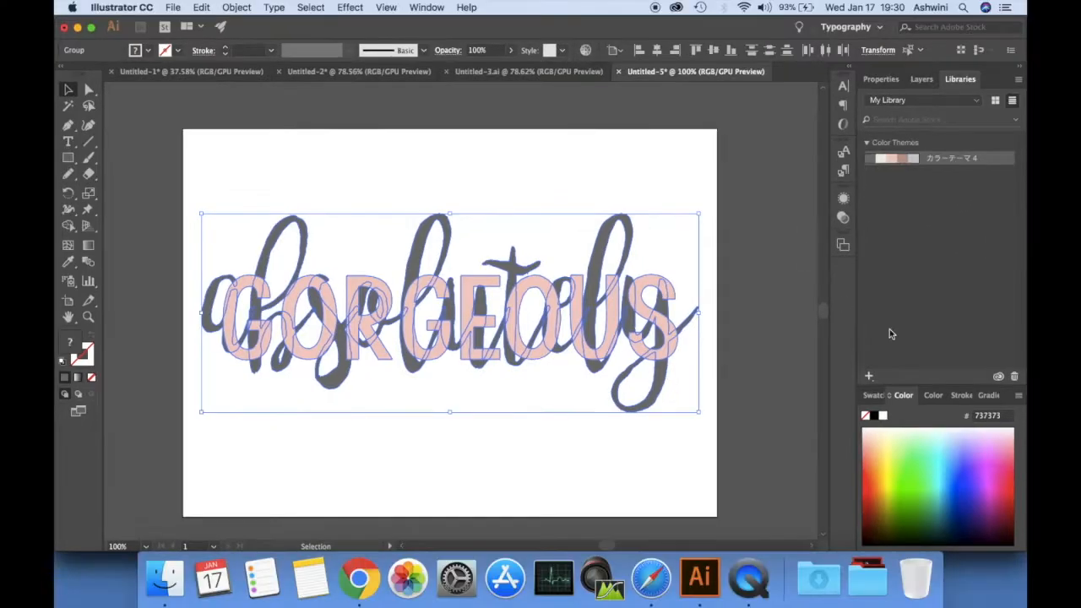
Step: Split the overlapping outlined words into separate pieces with the Pathfinder Divide operation and ungroup the result
click(427, 6)
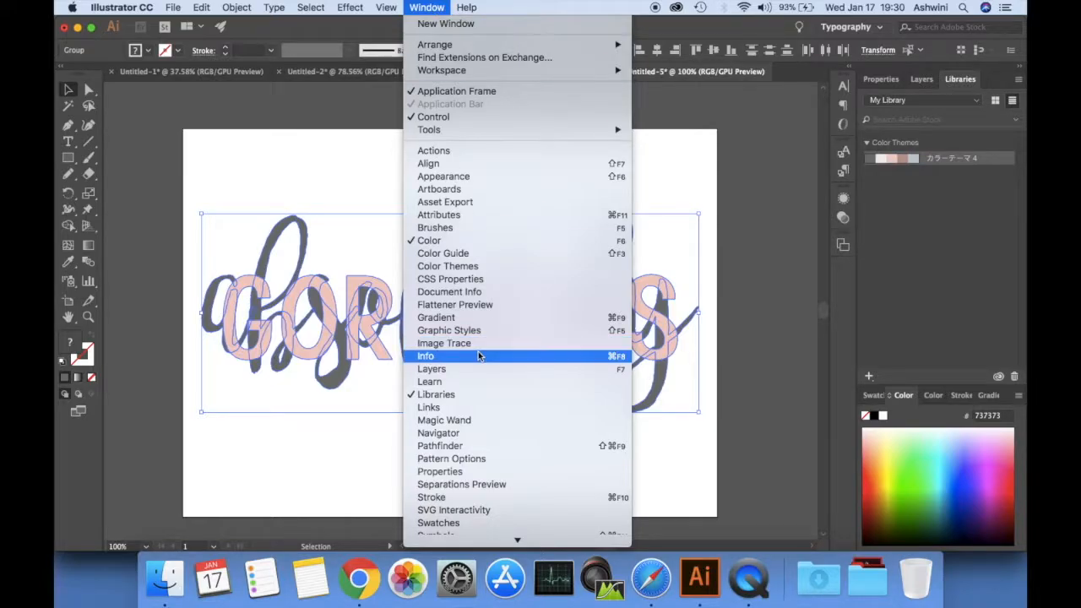
click(448, 446)
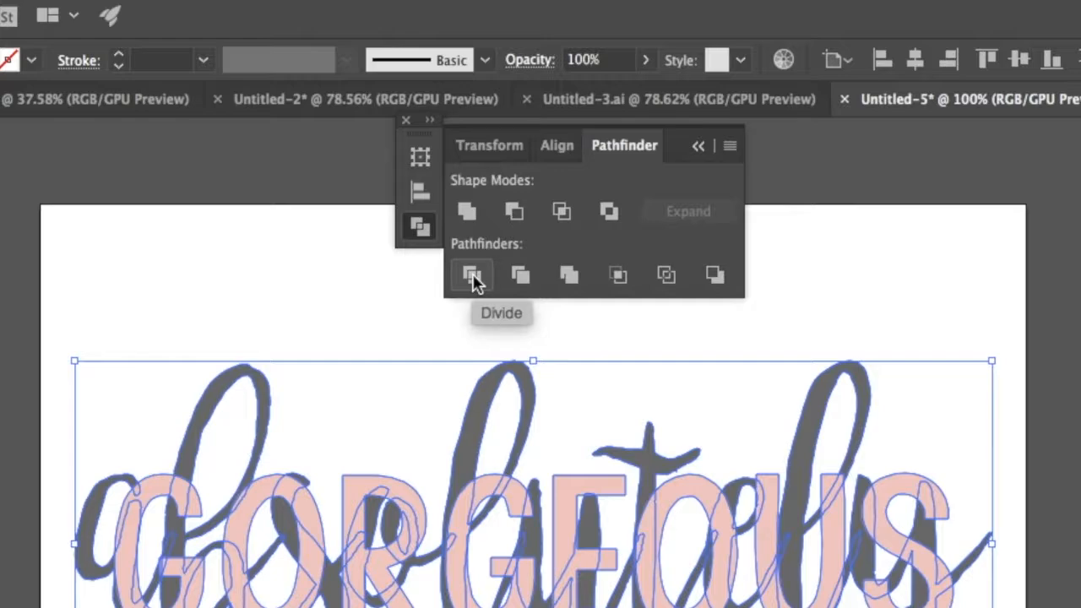
click(472, 275)
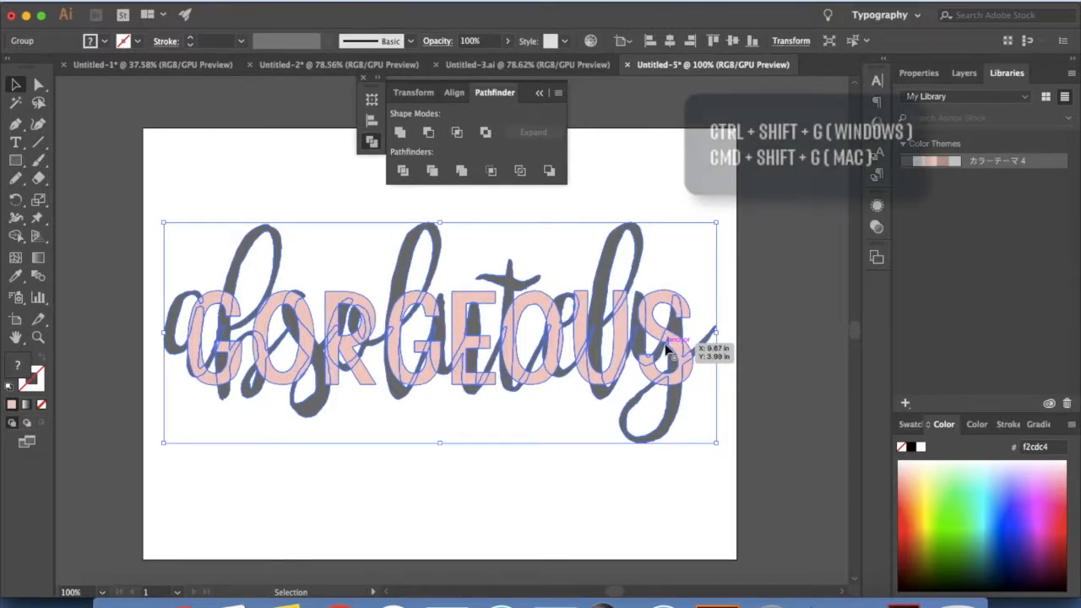
key(super+shift+g)
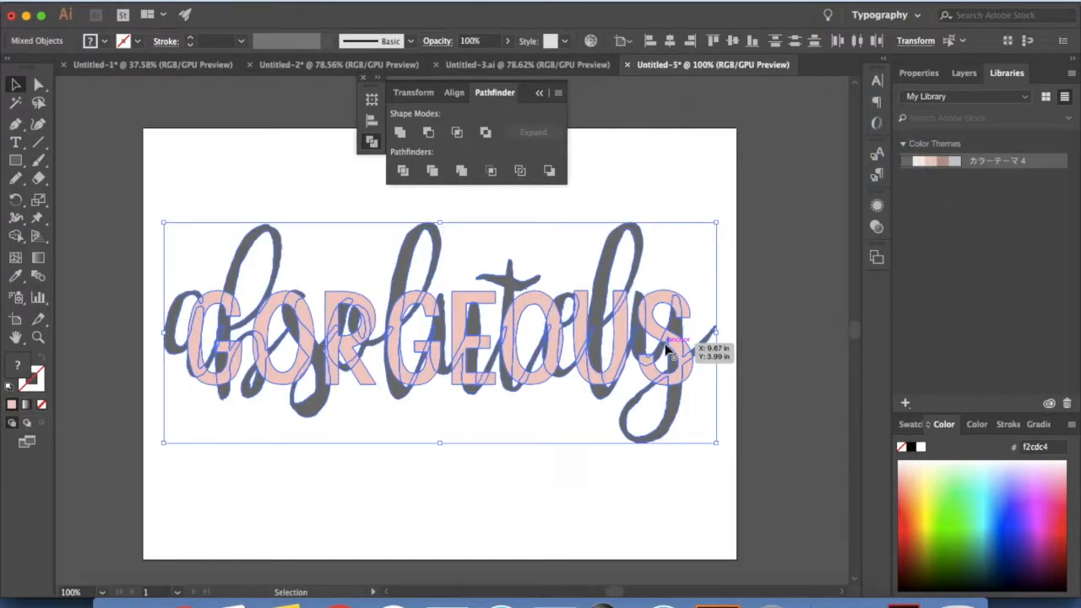
Step: Deselect the artwork and pick single overlap pieces in the S and U of "GORGEOUS" to check how the lettering is divided
right_click(666, 347)
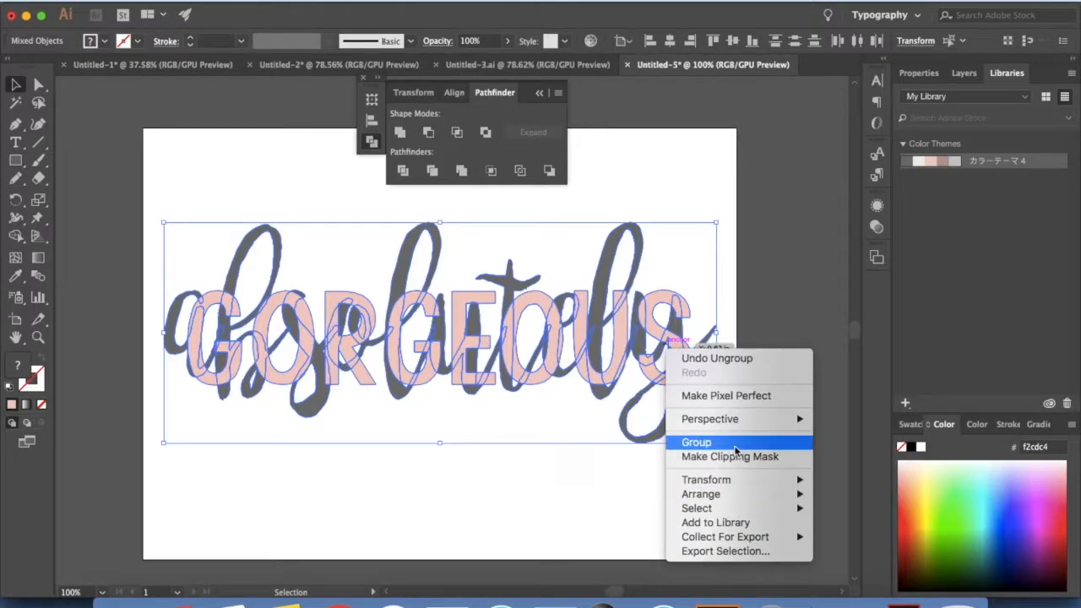
click(498, 463)
click(671, 481)
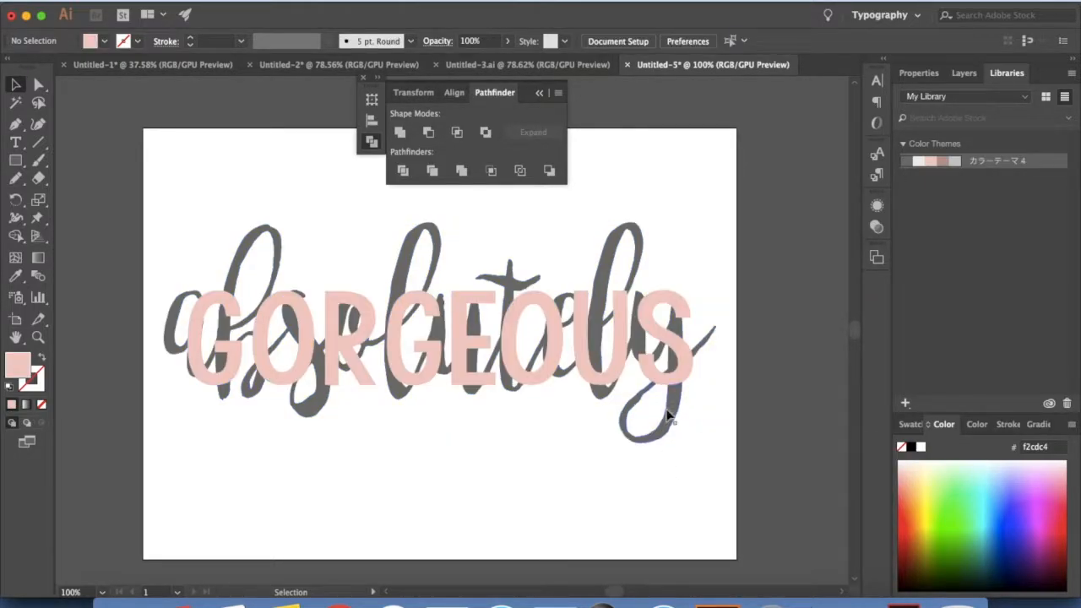
click(678, 381)
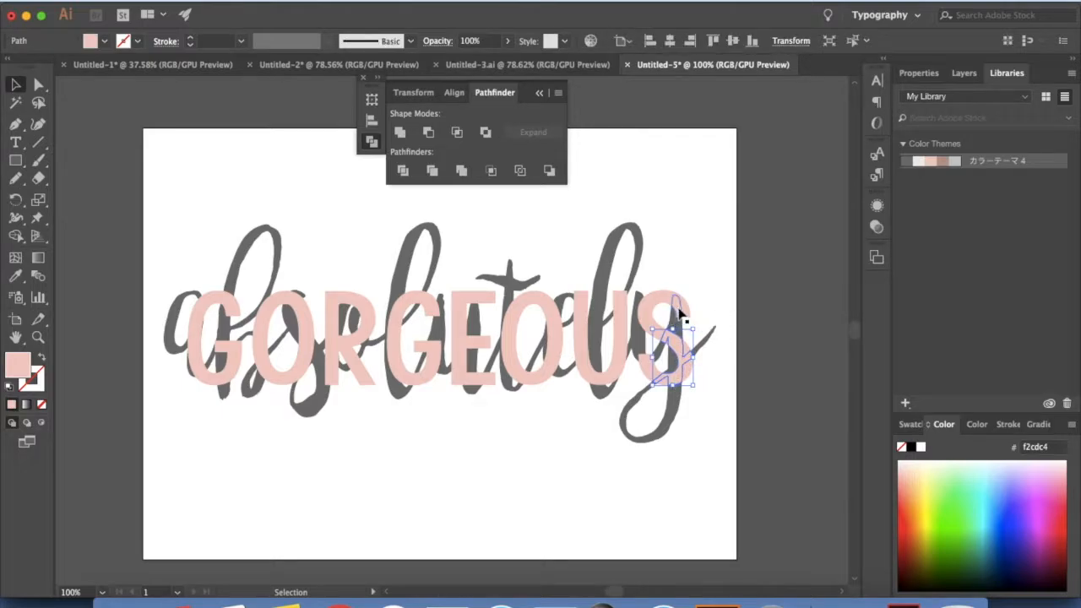
click(625, 347)
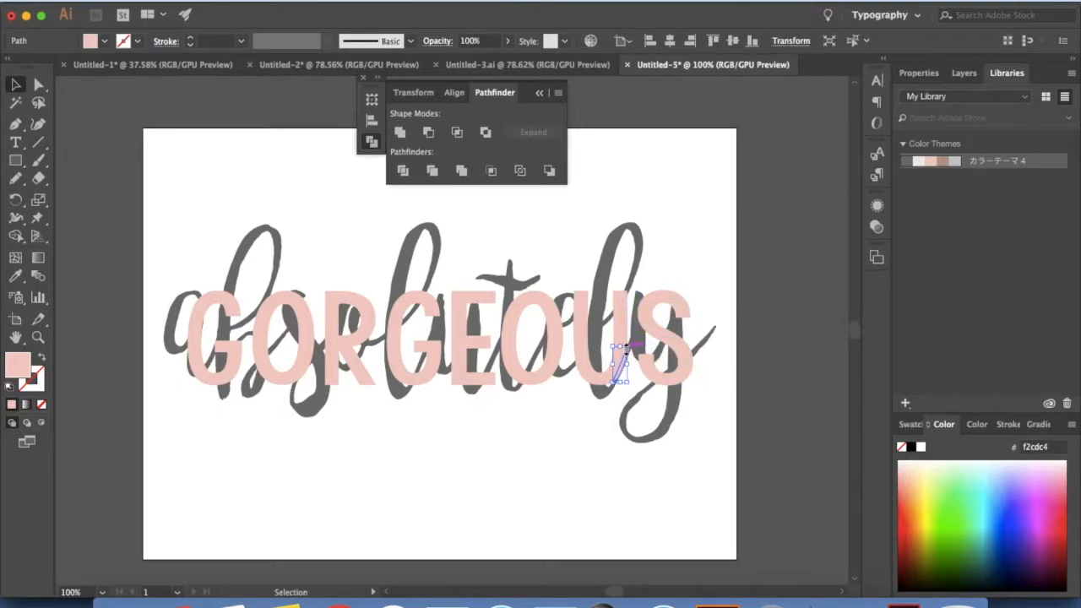
key(Delete)
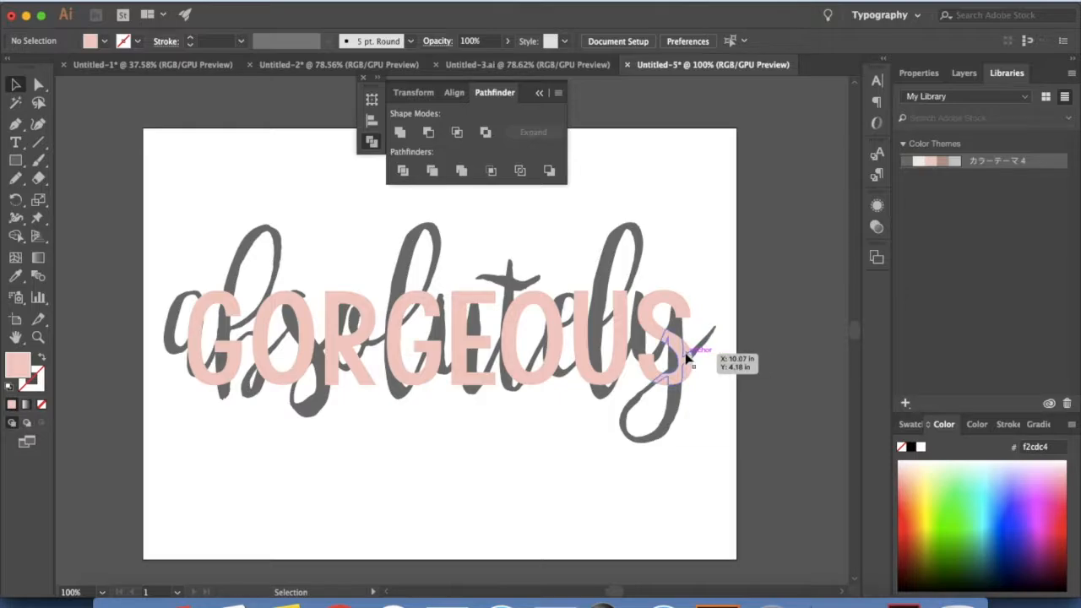
Step: Recolor the large overlap piece in the lower part of the S with the script's dark grey 737373 using the Eyedropper
scroll(686, 360, up, 5)
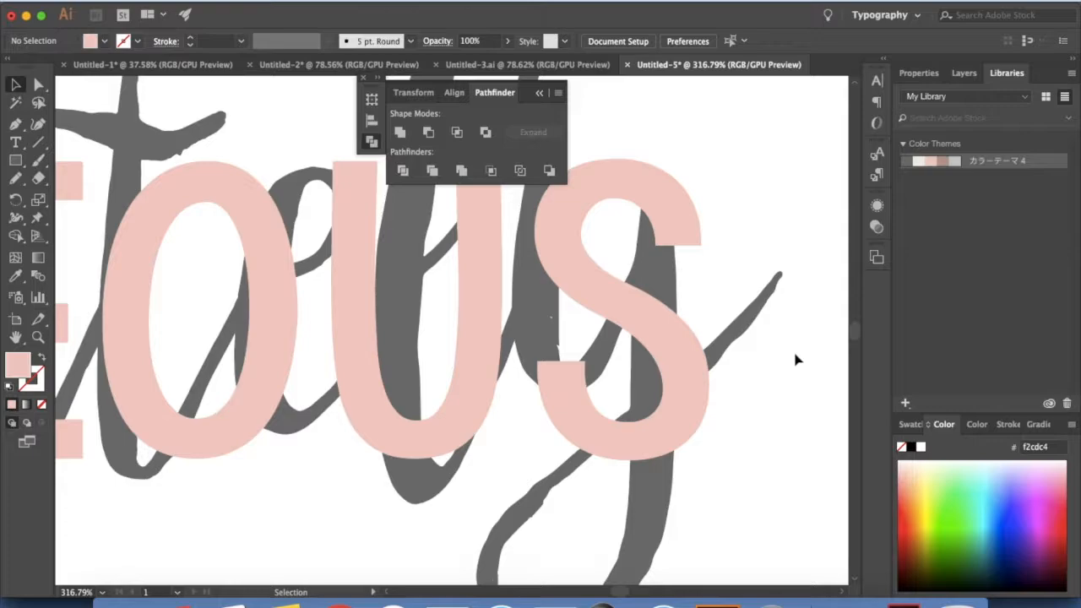
click(644, 327)
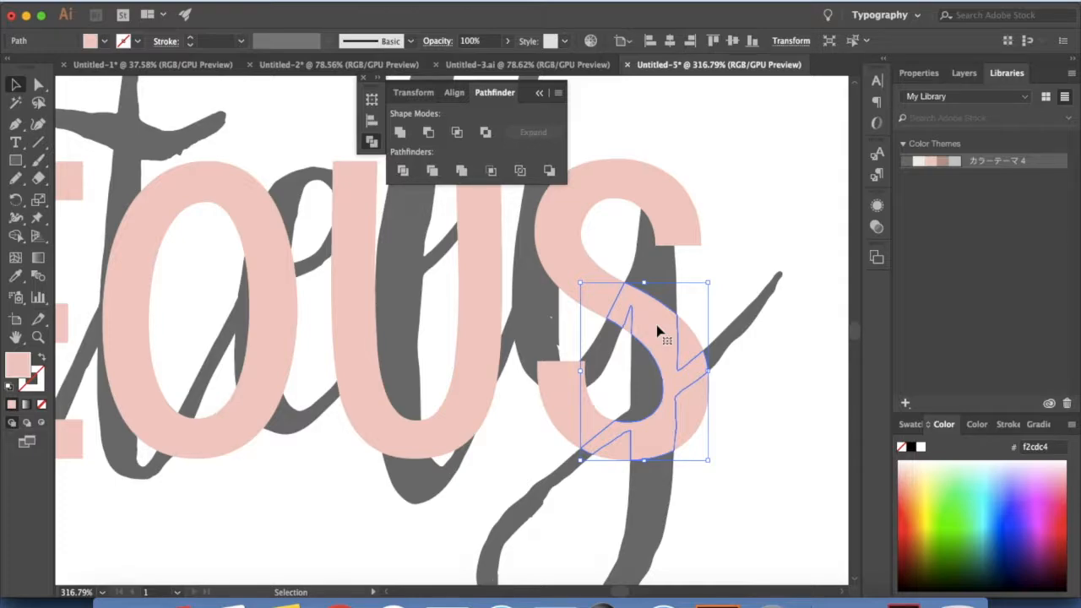
key(i)
click(662, 269)
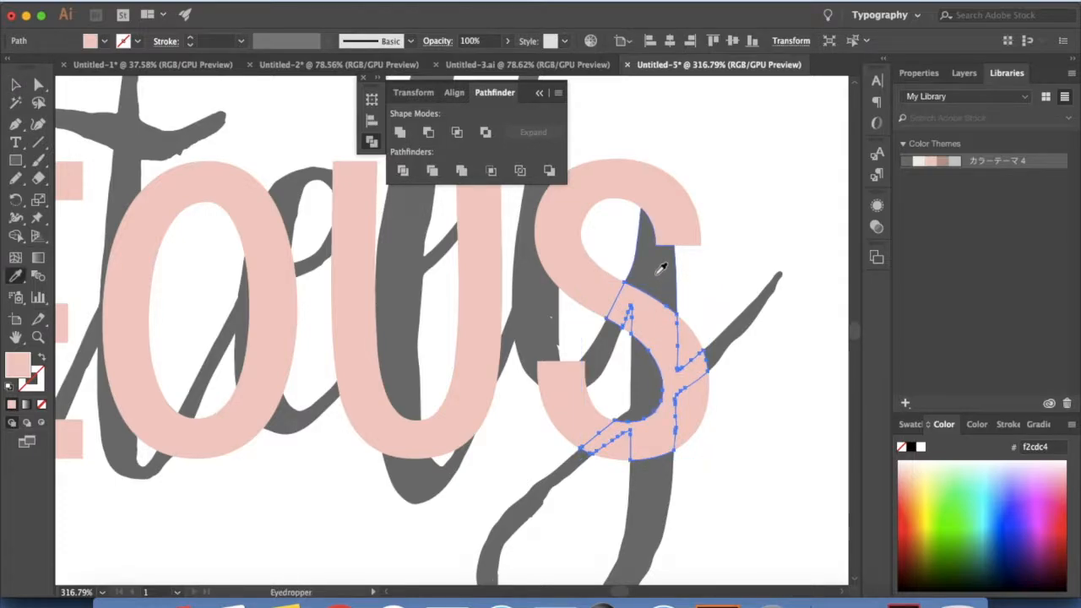
click(662, 269)
scroll(779, 239, up, 4)
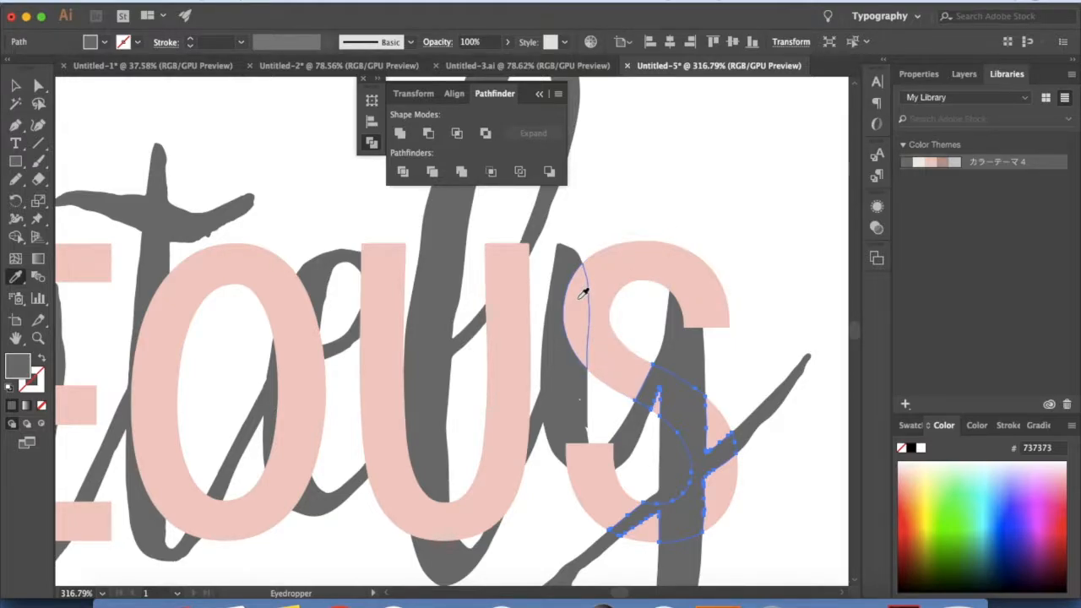
Step: Fill the remaining overlap pieces on the left curve and upper end of the S with the theme's dark grey 737373
key(v)
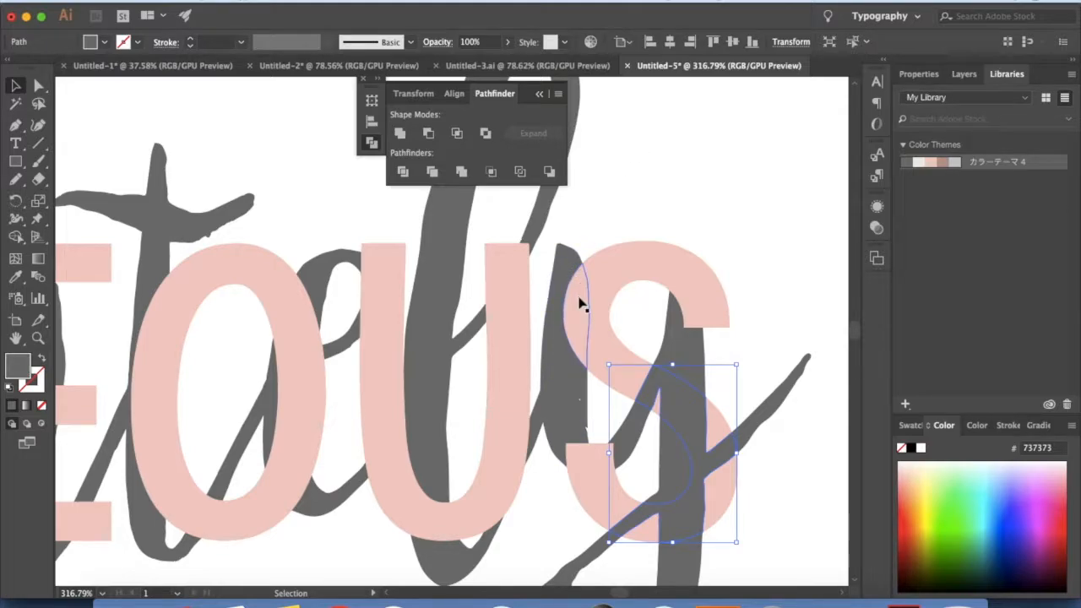
click(579, 304)
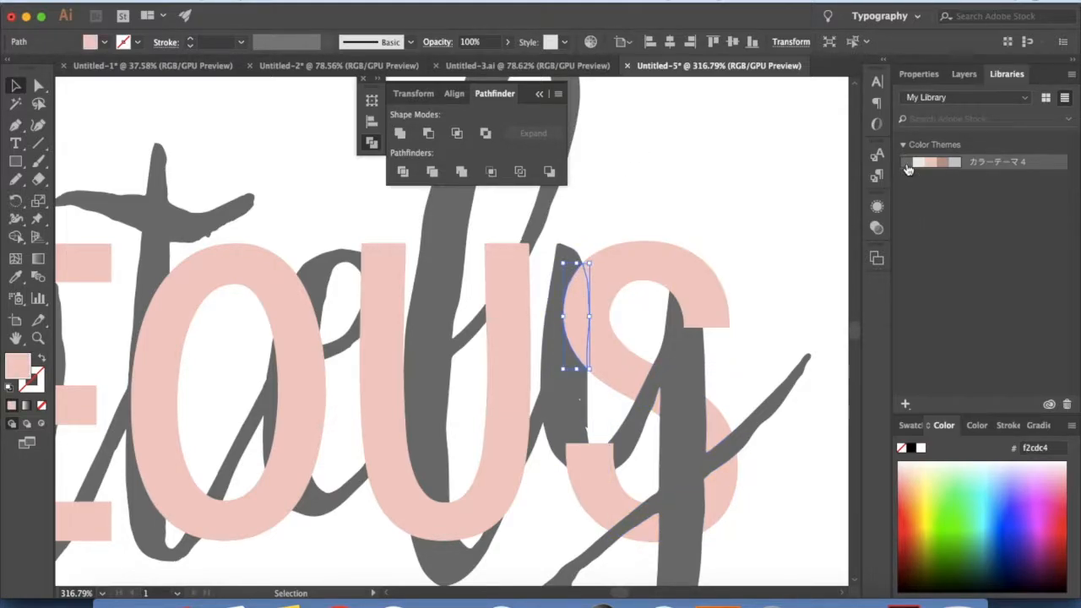
click(905, 169)
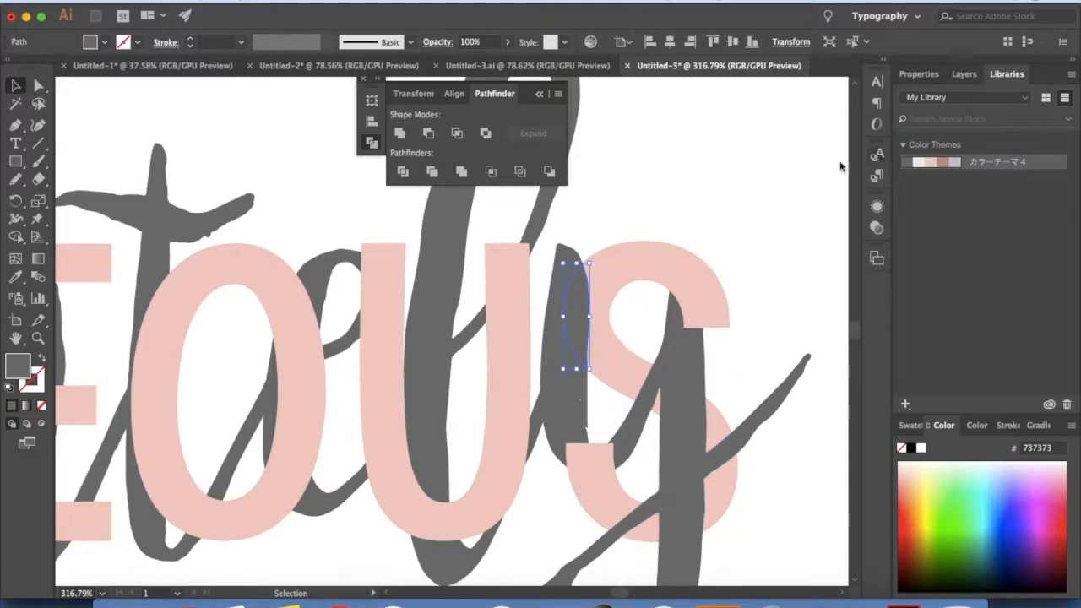
click(778, 187)
scroll(778, 187, down, 3)
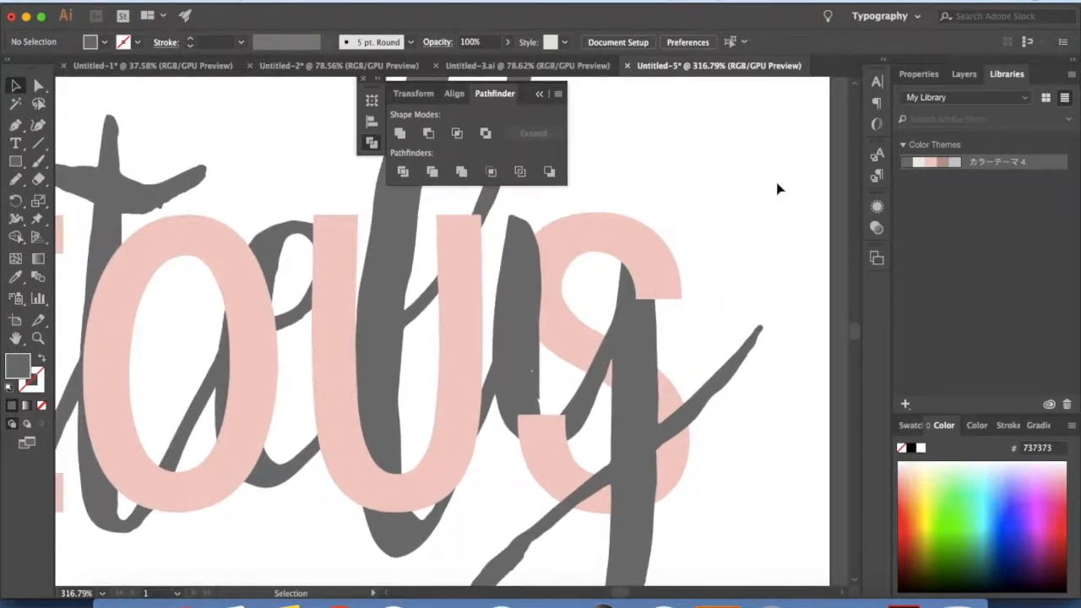
scroll(734, 235, down, 3)
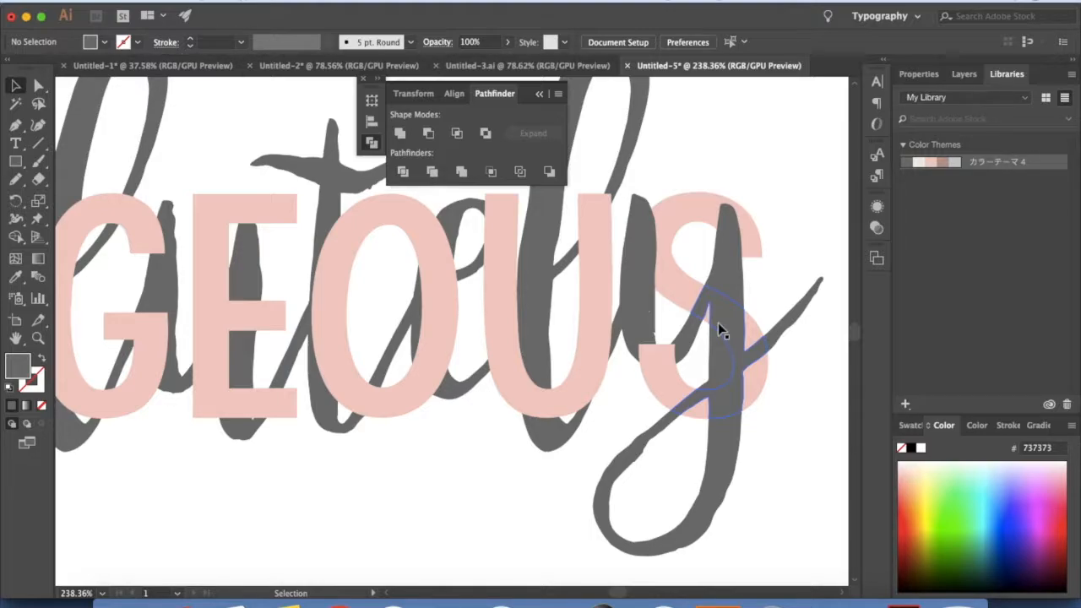
scroll(717, 323, up, 2)
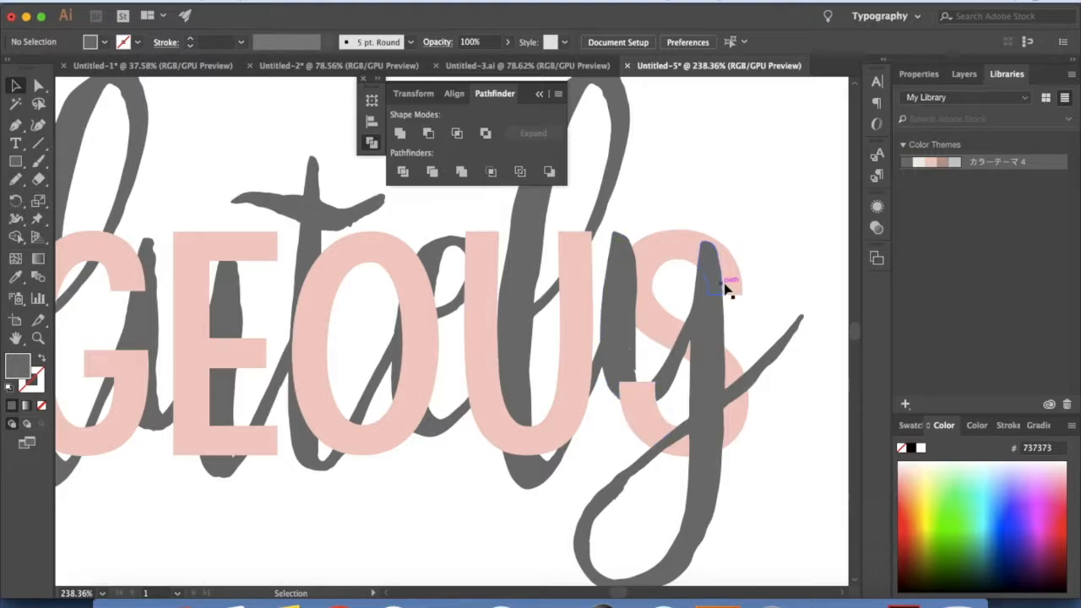
scroll(778, 298, up, 2)
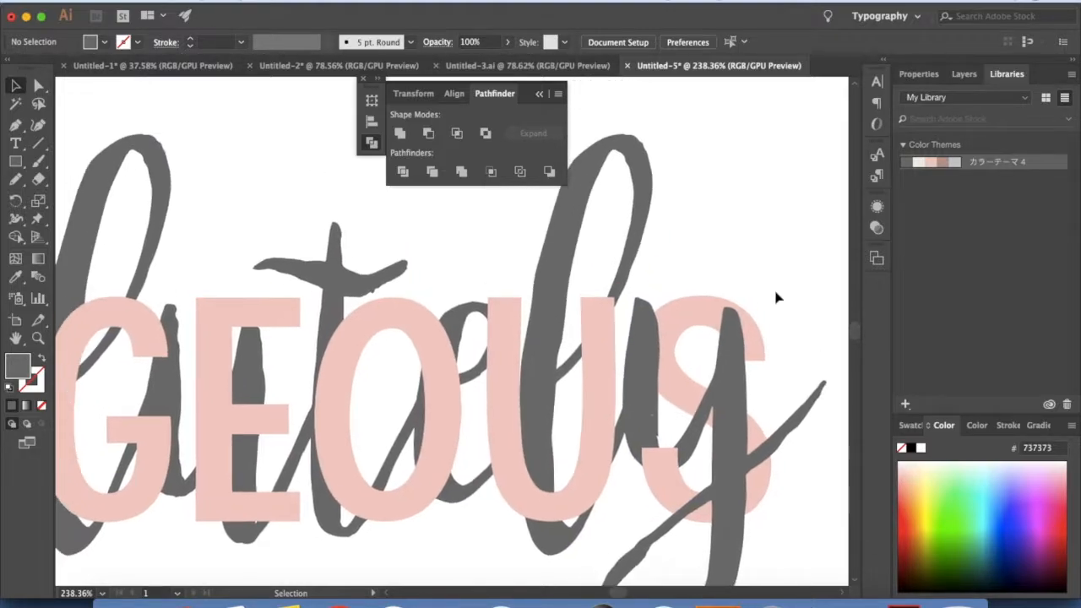
Step: Fill the upper and lower overlap pieces on the right stem of the U with dark grey 737373 and deselect
click(596, 333)
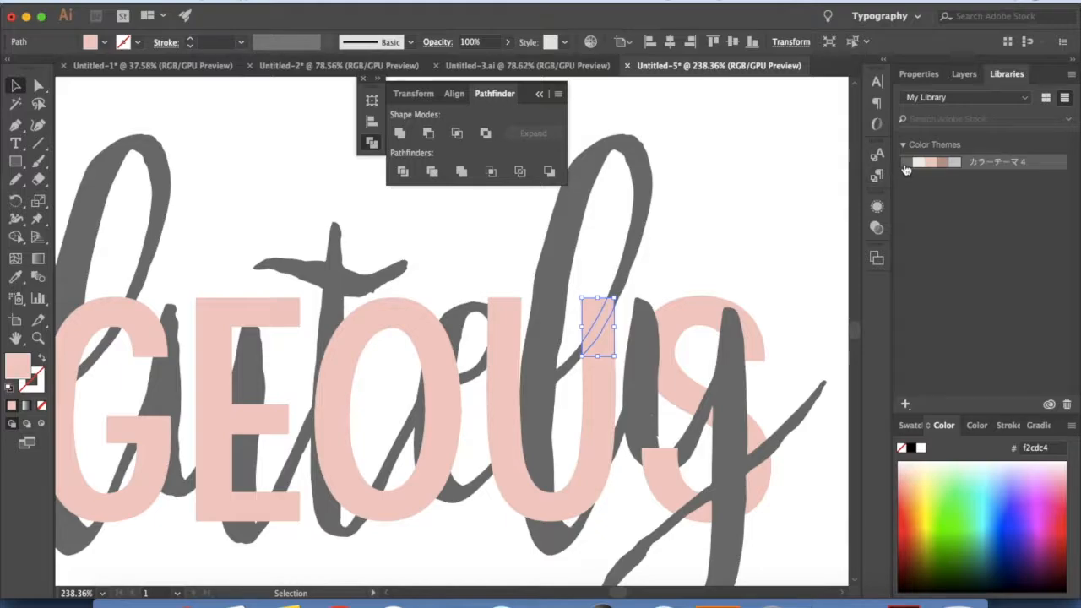
key(i)
click(655, 274)
key(v)
scroll(653, 282, down, 2)
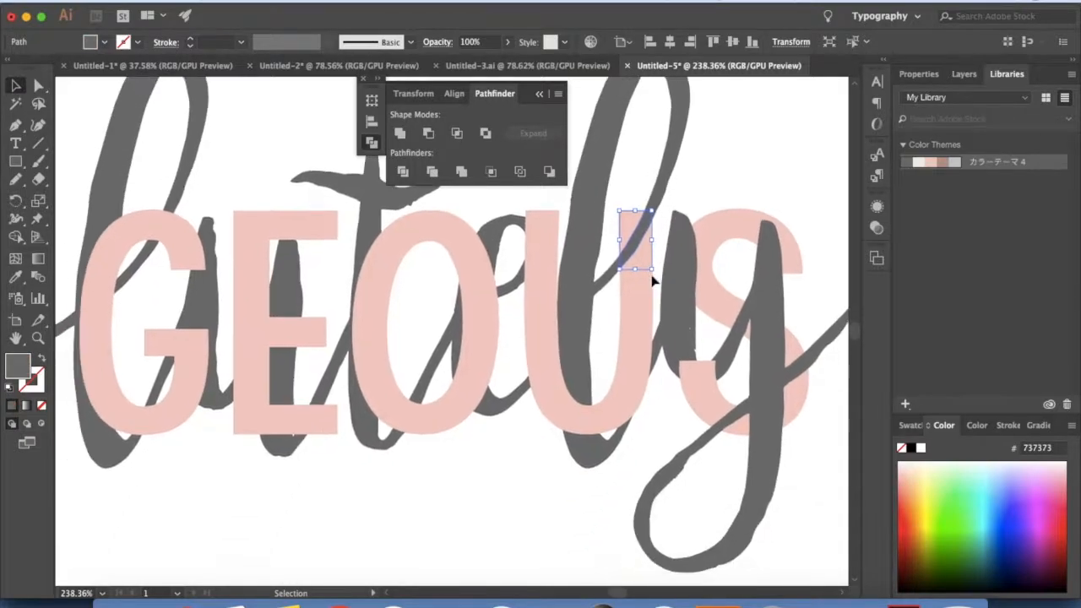
click(646, 386)
click(913, 161)
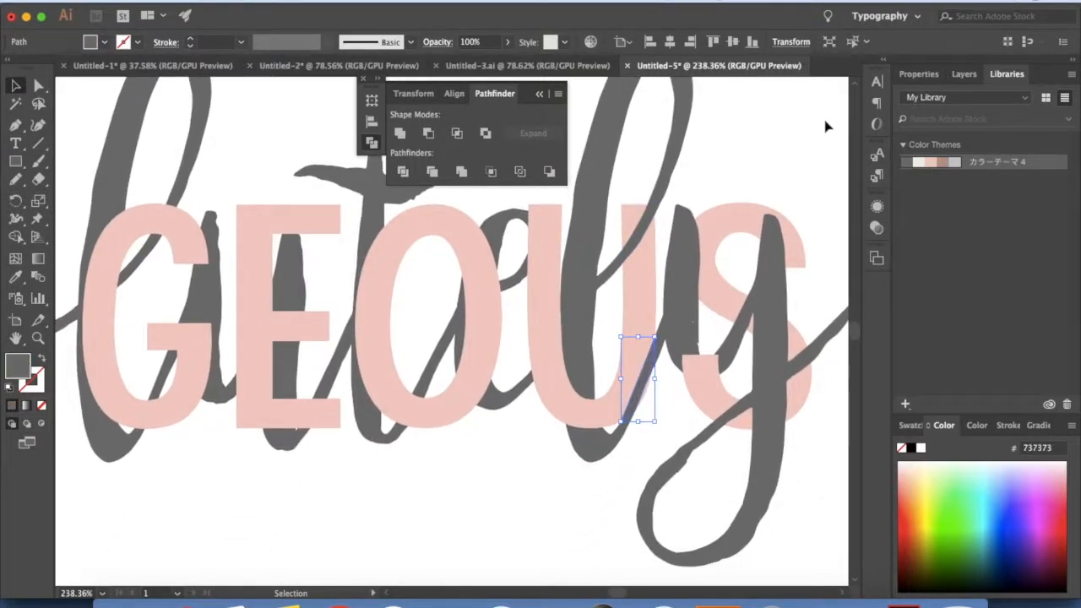
click(784, 150)
scroll(783, 150, left, 4)
scroll(784, 151, up, 2)
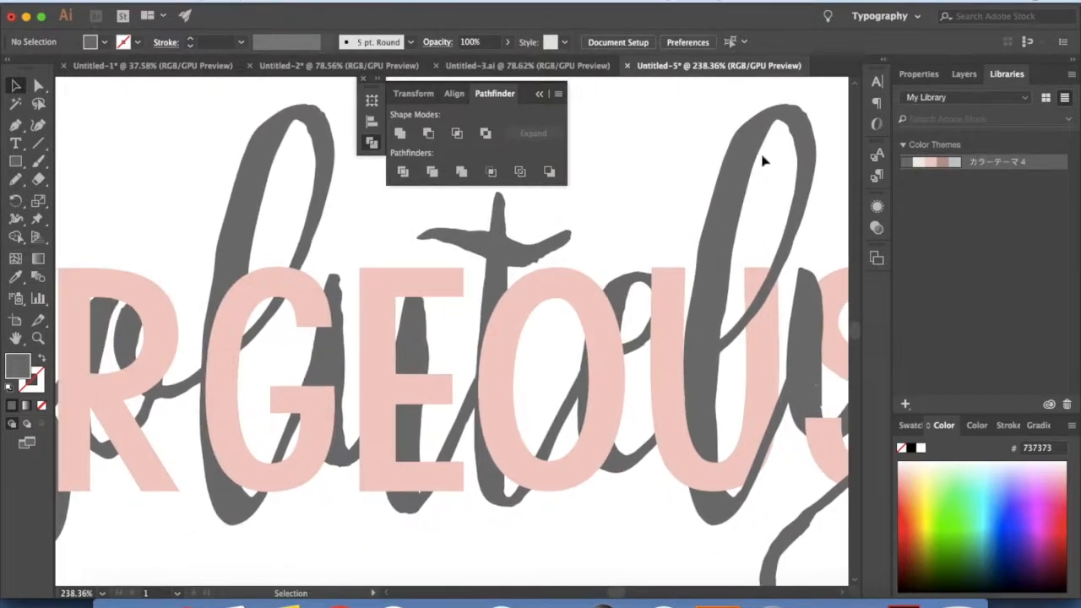
Step: Recolor the script overlap pieces in the U's left stem, the second E and the adjoining O dark grey 737373
click(663, 297)
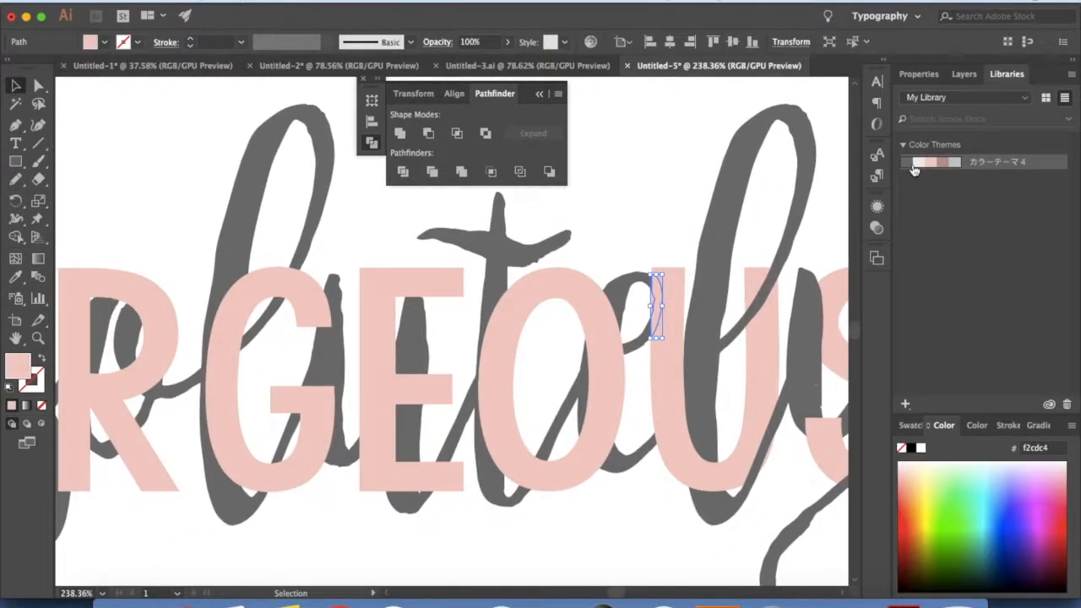
click(913, 162)
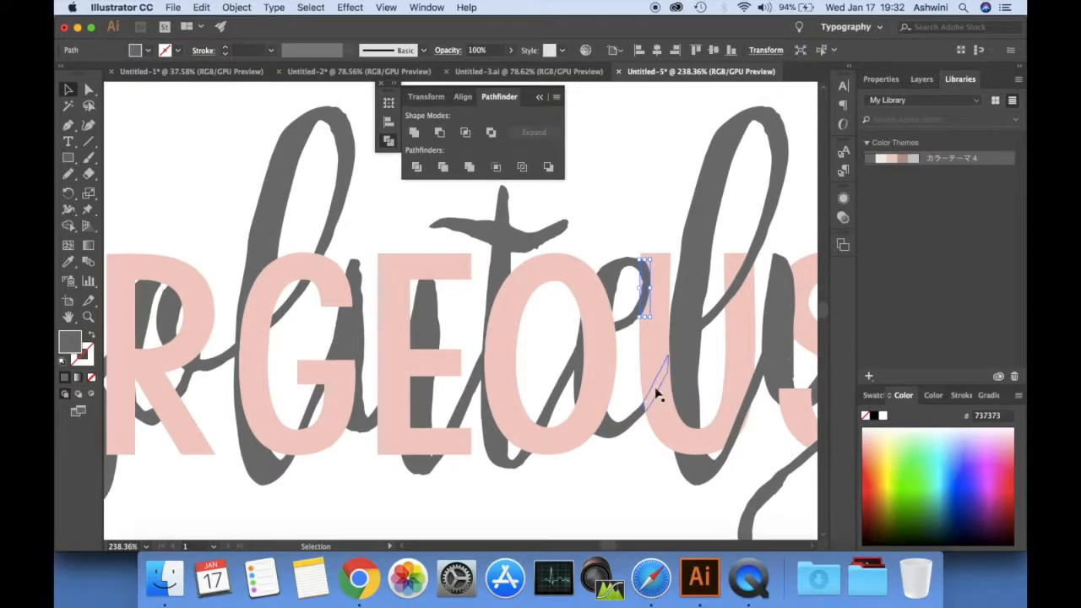
click(534, 471)
scroll(534, 471, left, 3)
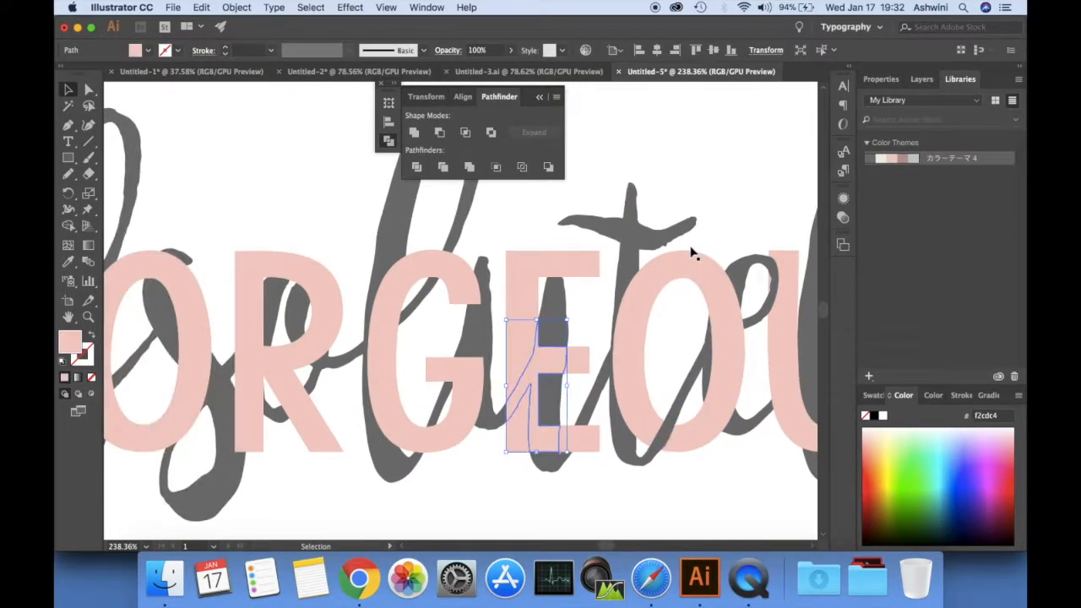
click(869, 159)
click(639, 347)
click(870, 159)
Step: Recolor the overlap pieces in the lower part and crossbar of the second G with the script's dark grey
scroll(641, 338, left, 4)
click(628, 401)
click(869, 159)
click(613, 372)
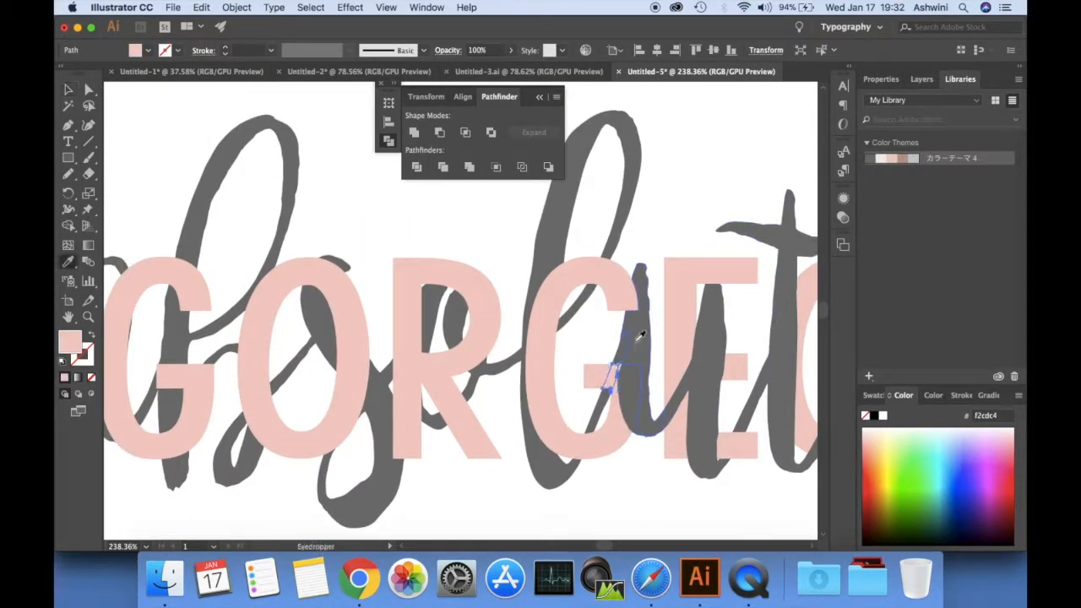
scroll(640, 336, up, 5)
scroll(568, 415, down, 5)
Step: Recolor the script overlap pieces around the bowl of the R by sampling the script's dark grey 737373
click(583, 289)
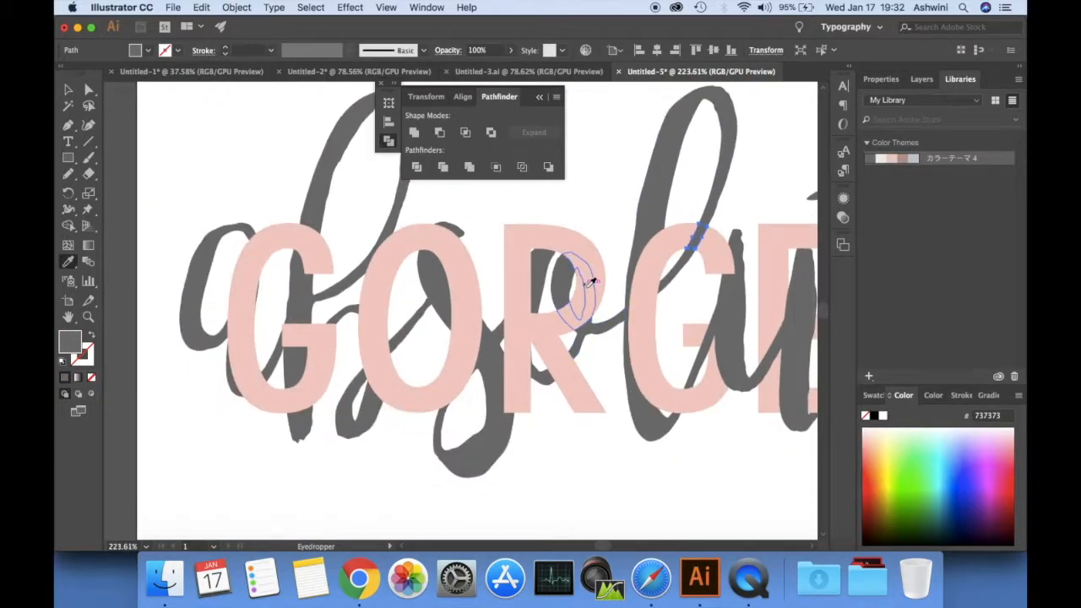
click(561, 338)
scroll(553, 361, left, 3)
super+click(618, 358)
click(602, 401)
scroll(609, 422, down, 3)
Step: Recolor the overlap piece on the left curve of the first G by sampling dark grey from the letter "a"
super+click(418, 332)
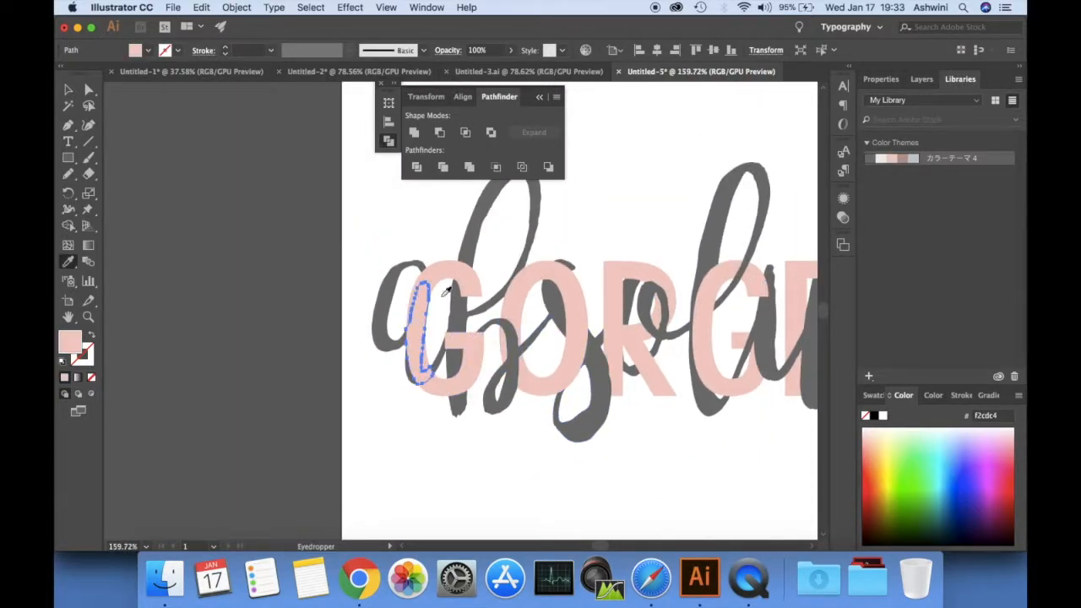
click(380, 336)
scroll(375, 333, down, 5)
scroll(464, 307, up, 5)
Step: Recolor the overlap pieces on the stem and top bar of the R with the script's dark grey 737373
super+click(441, 367)
click(460, 338)
super+click(444, 391)
click(464, 321)
super+click(470, 298)
click(462, 325)
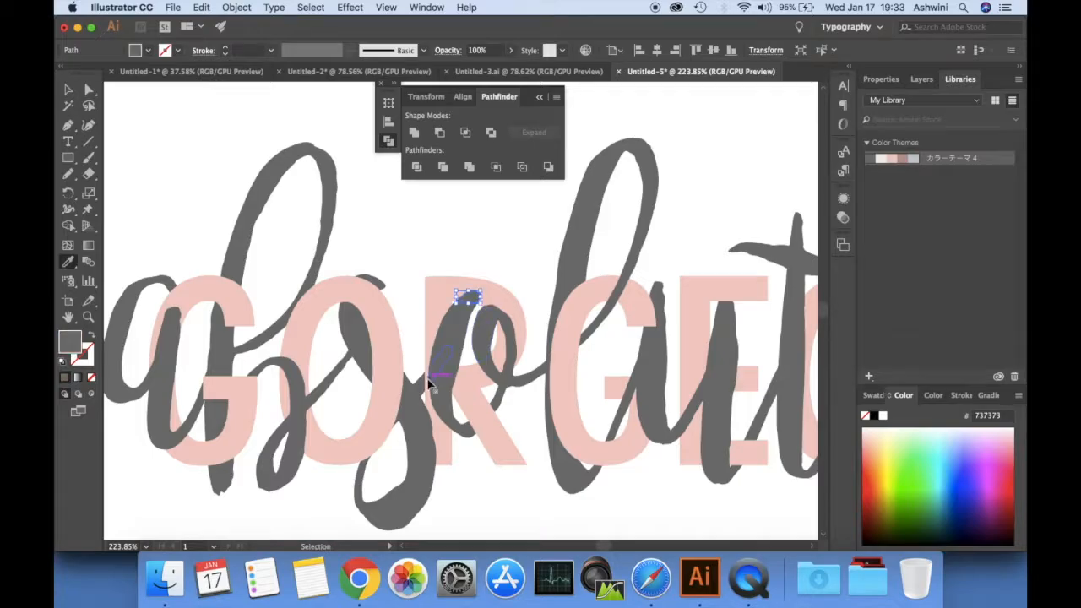
scroll(453, 344, down, 3)
key(v)
scroll(448, 295, down, 4)
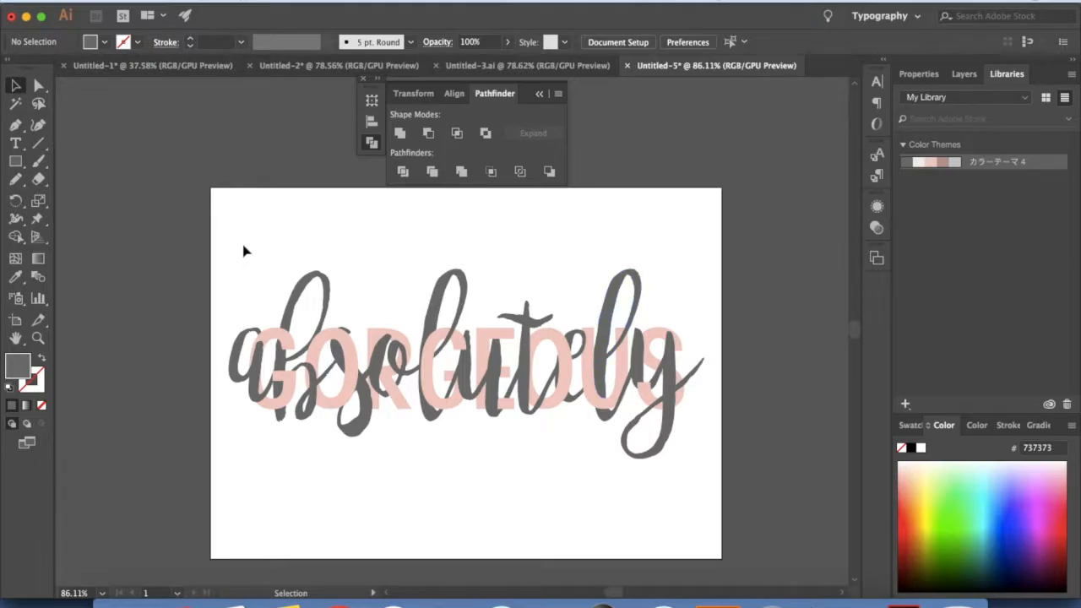
drag(331, 289, 372, 253)
key(ctrl+z)
click(216, 251)
Step: Select all the lettering pieces on the artboard, group them together and deselect
key(super+a)
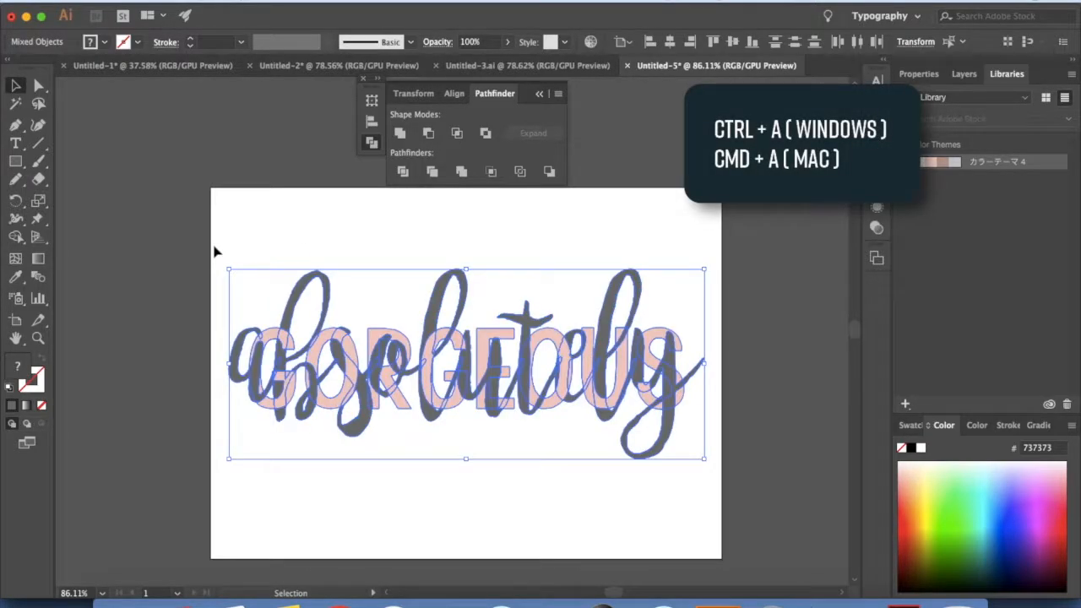
key(a)
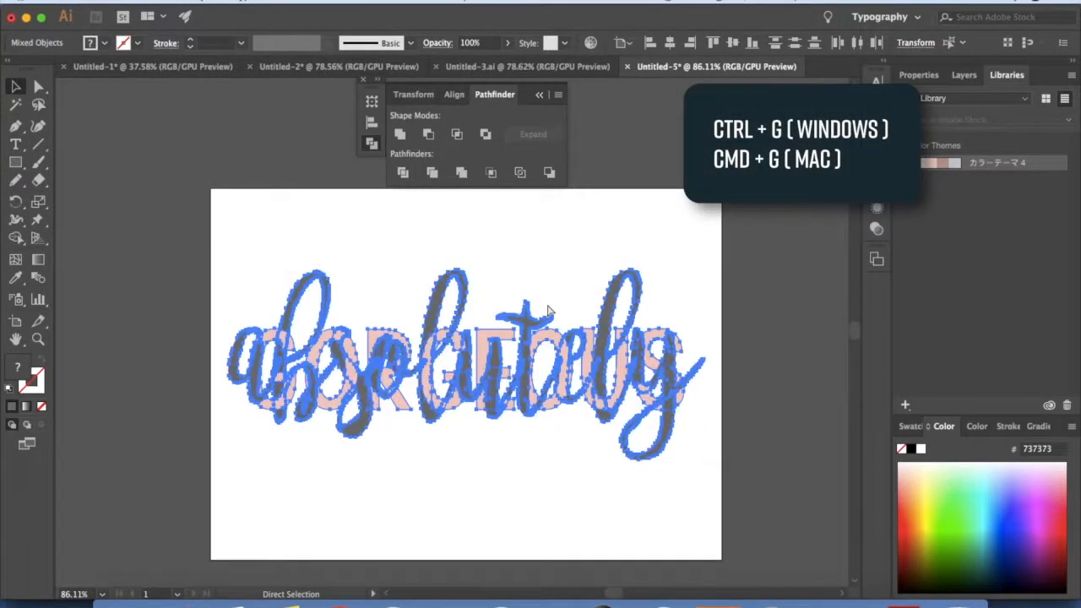
key(super+g)
key(v)
click(768, 275)
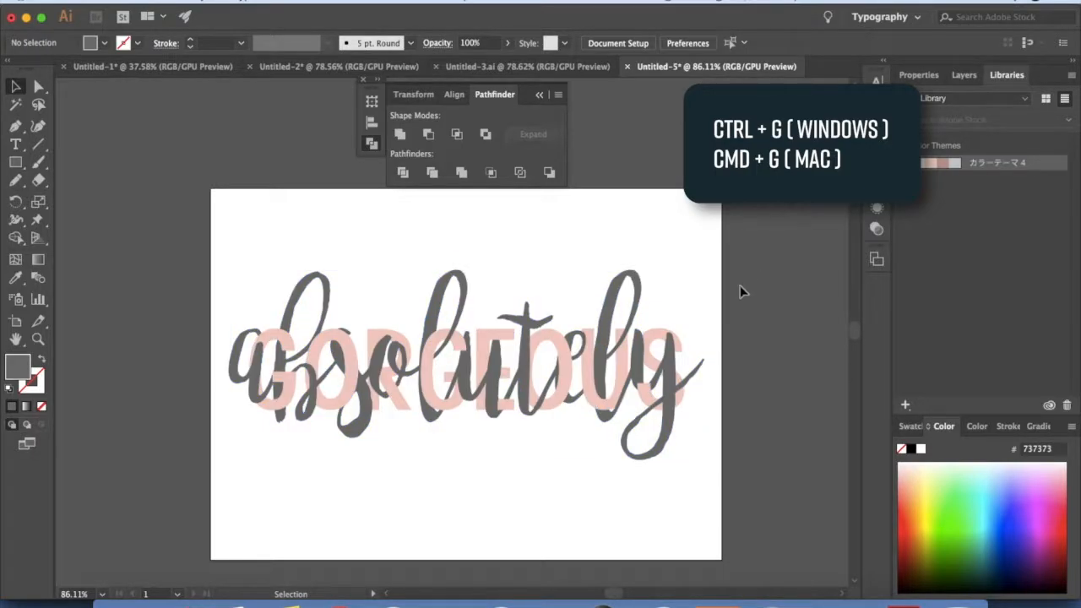
Step: Select the grouped lettering and center it horizontally and vertically on the artboard
click(699, 362)
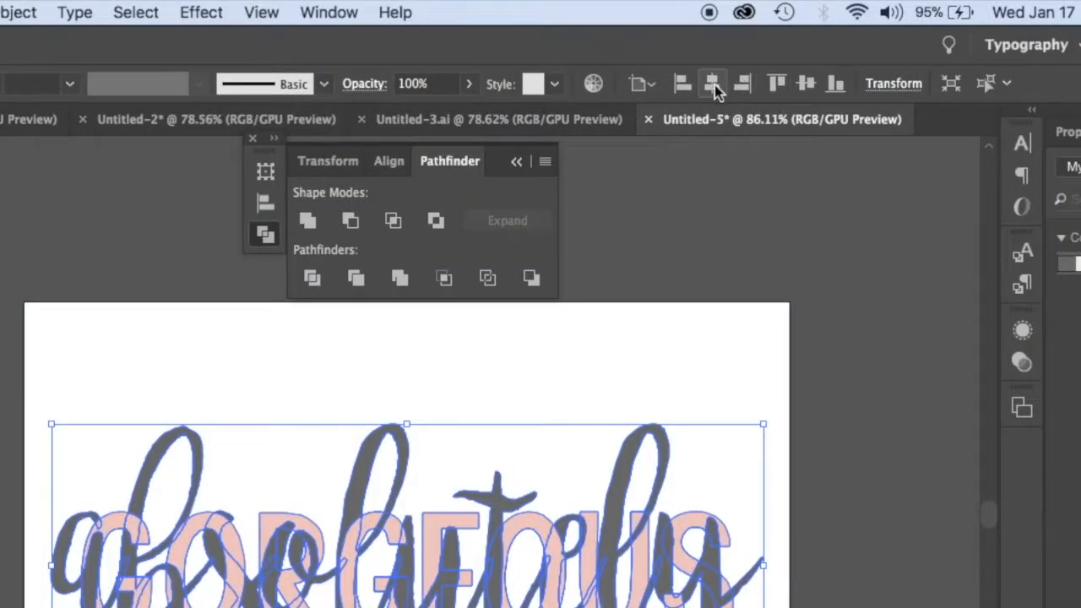
click(804, 84)
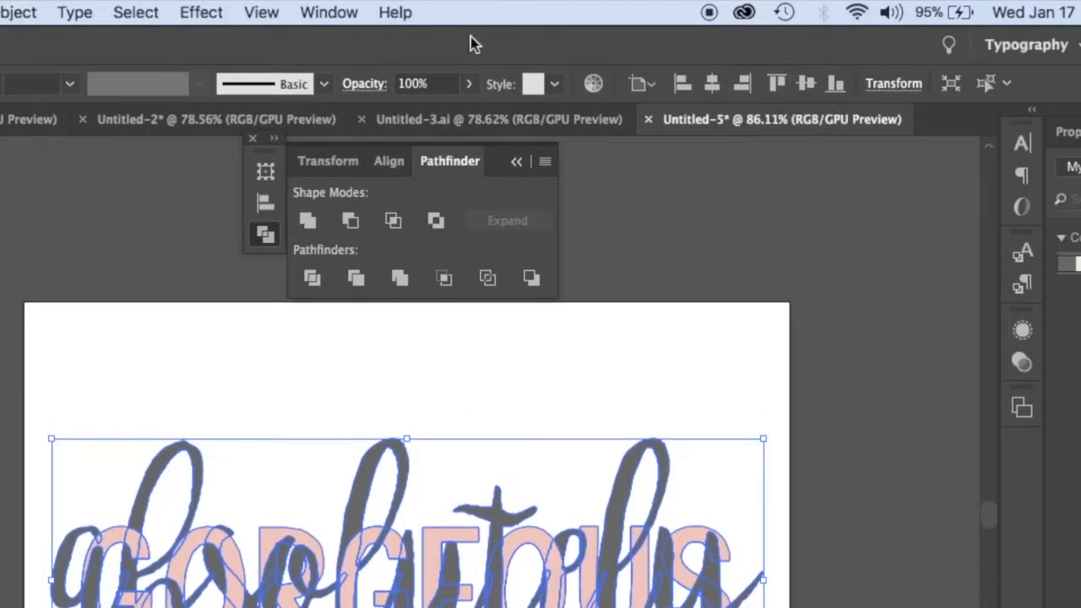
click(328, 12)
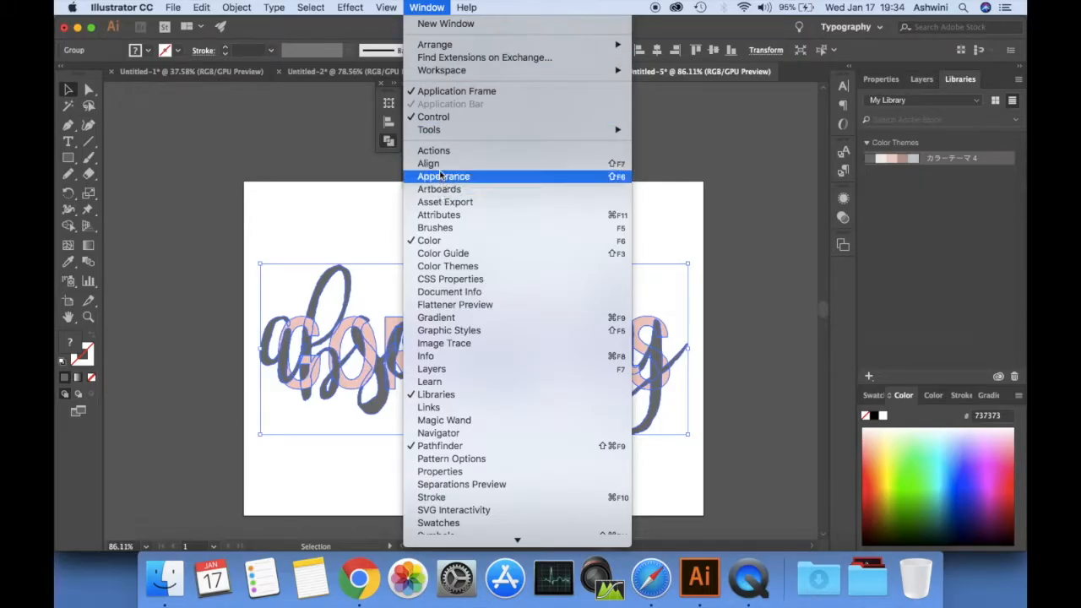
click(712, 190)
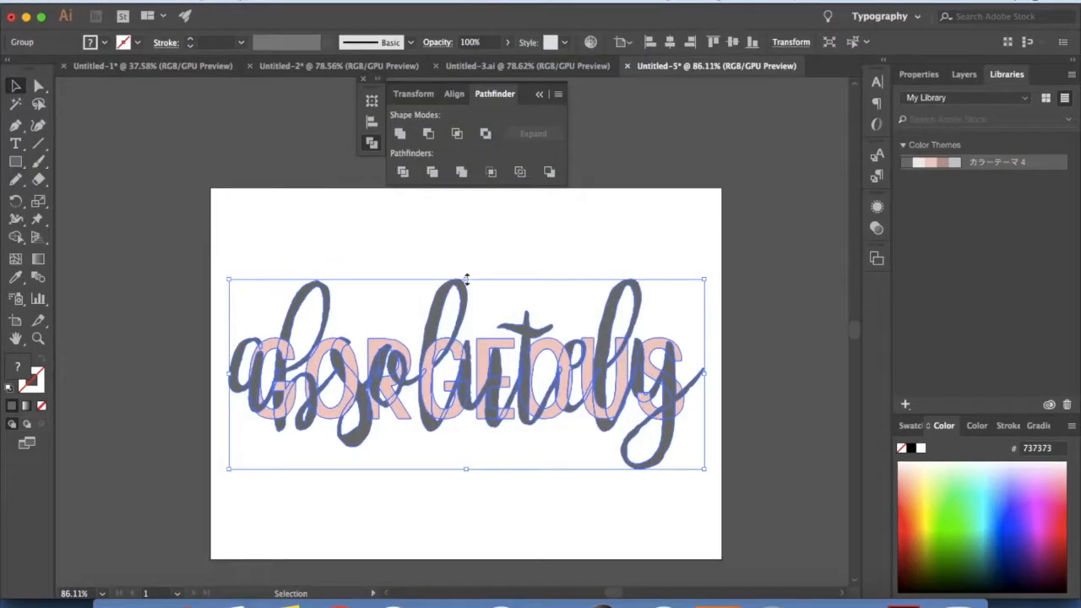
Step: Stretch the grouped lettering taller by raising its upper edge, recenter it vertically on the artboard and deselect it
drag(465, 279, 465, 255)
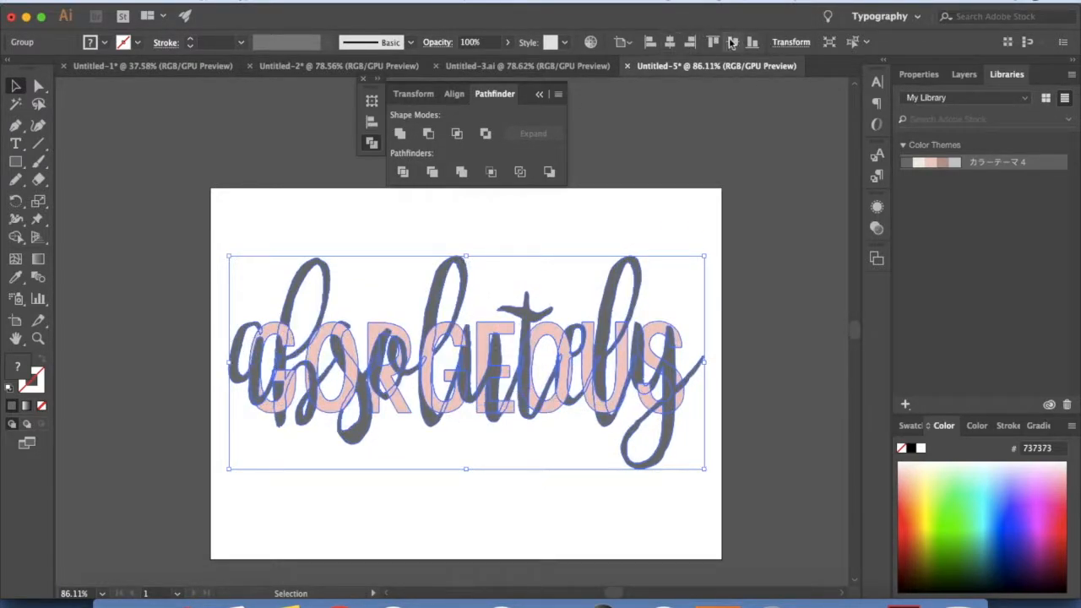
click(732, 42)
click(746, 272)
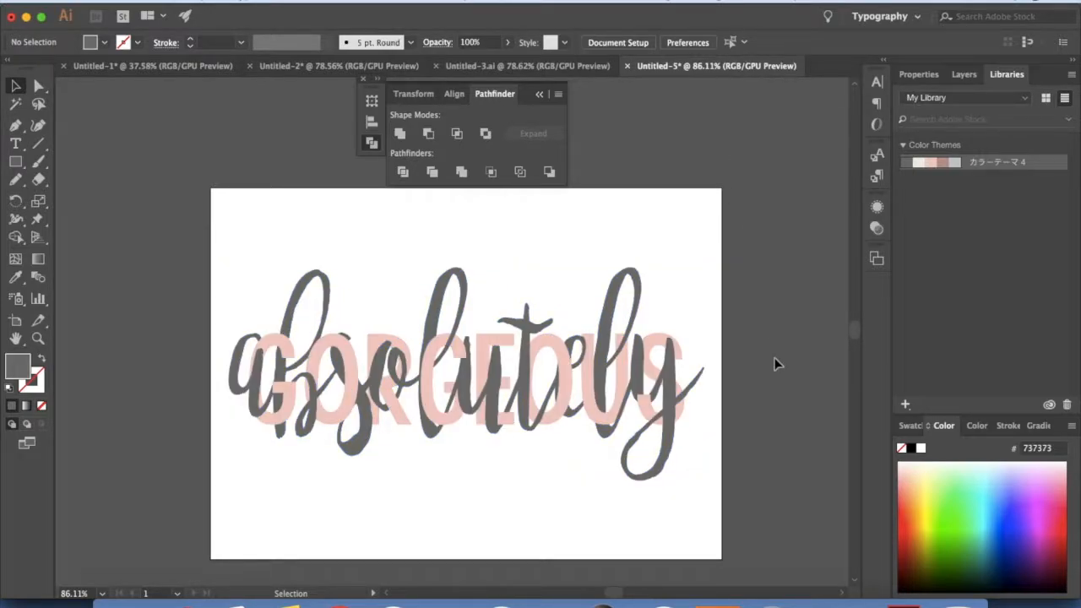
Step: Check the finished design in Untitled-3.ai, and in Untitled-5 draw a full-width band near the artboard's upper edge filled with pink f2cdc4
click(583, 64)
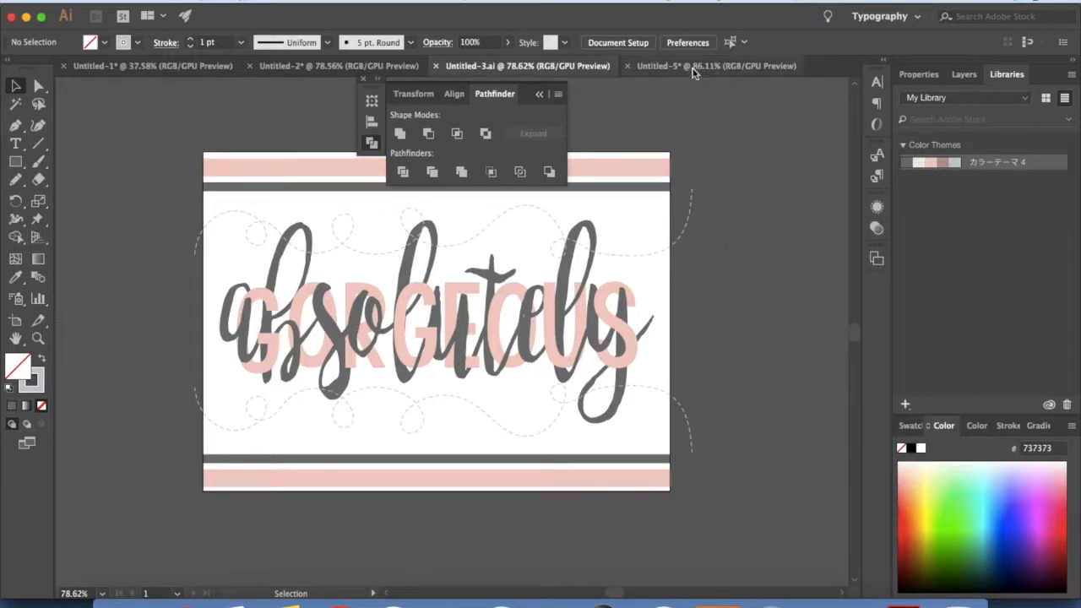
click(668, 63)
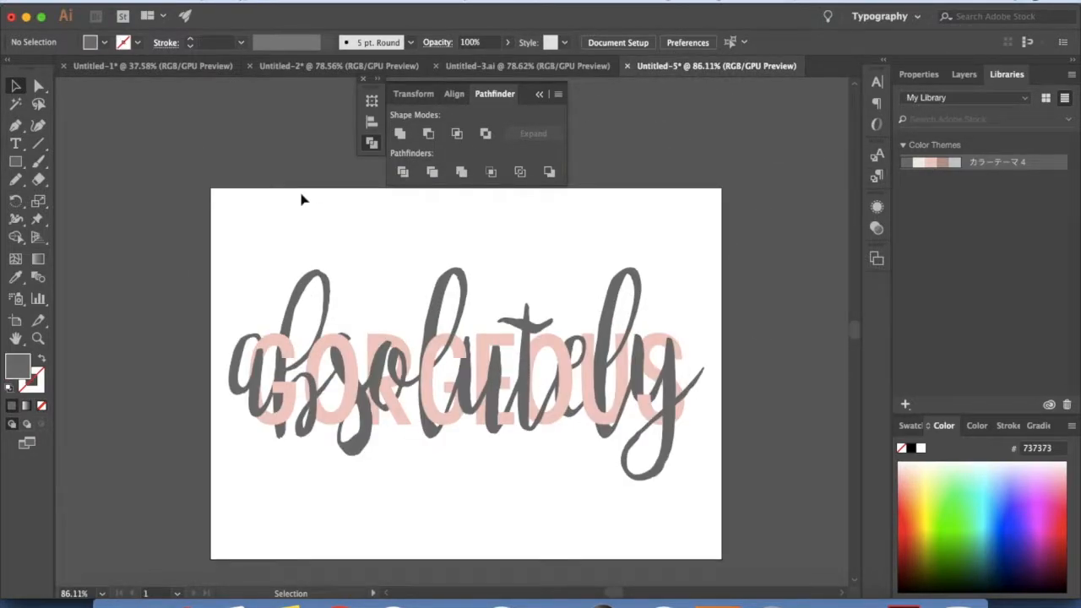
click(15, 162)
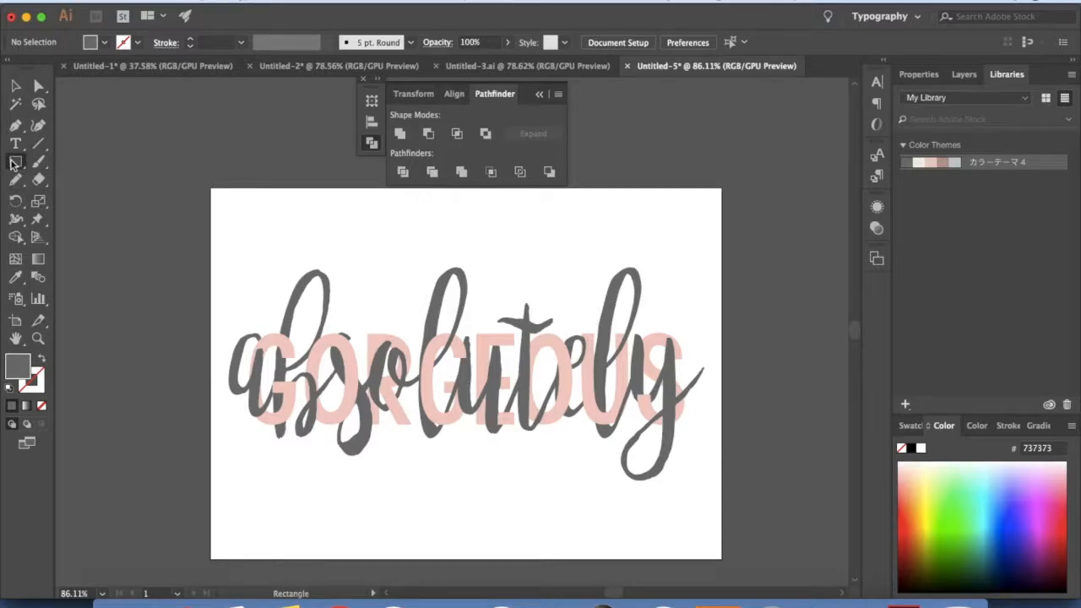
drag(212, 193, 723, 211)
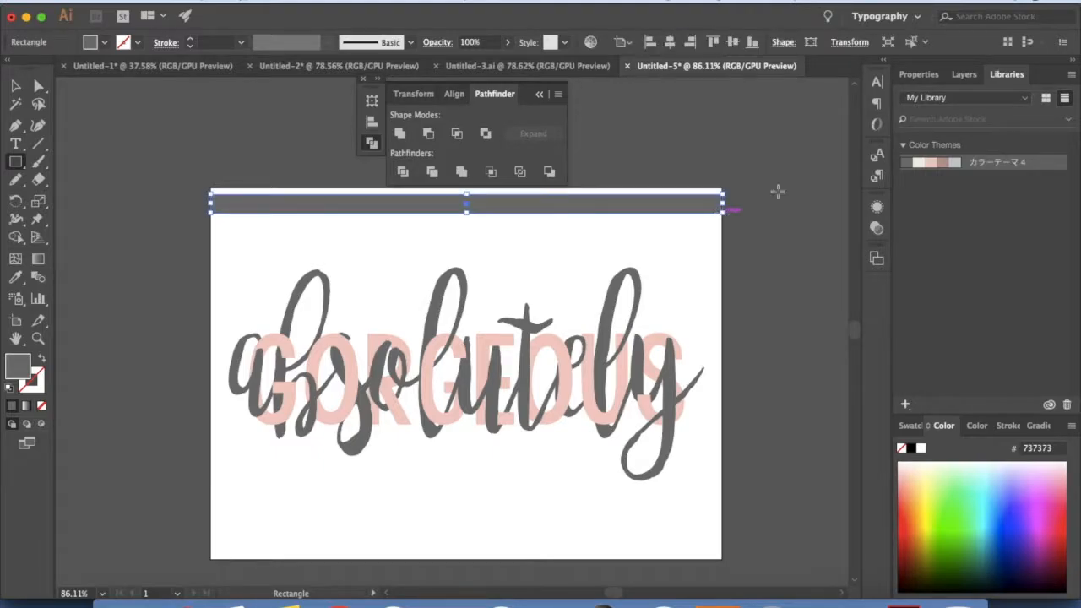
click(934, 162)
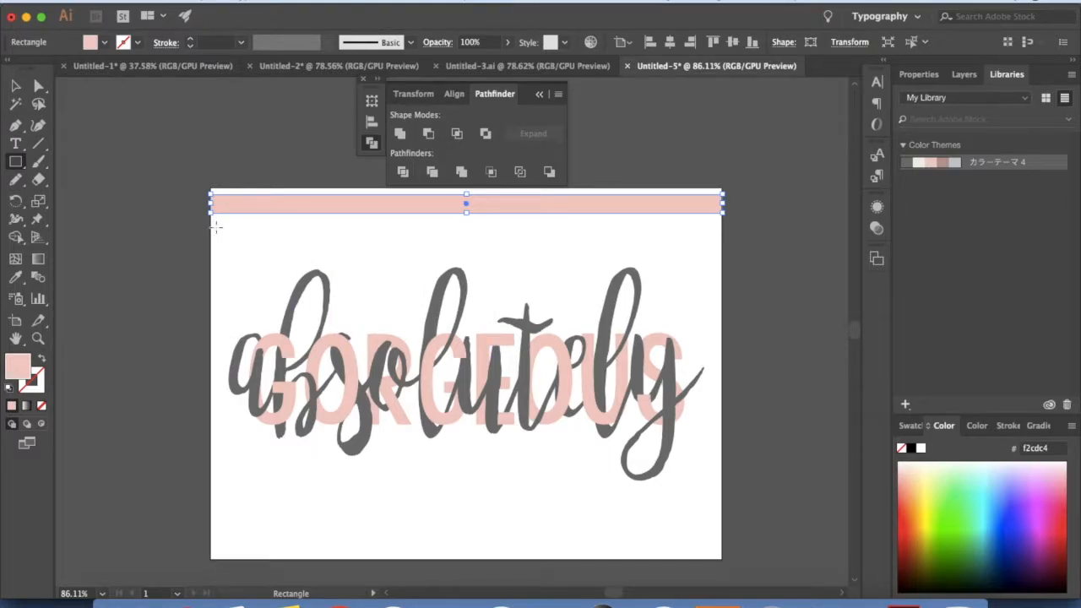
Step: Draw a thinner full-width stripe just below the pink band and fill it with dark grey 737373
drag(211, 223, 723, 227)
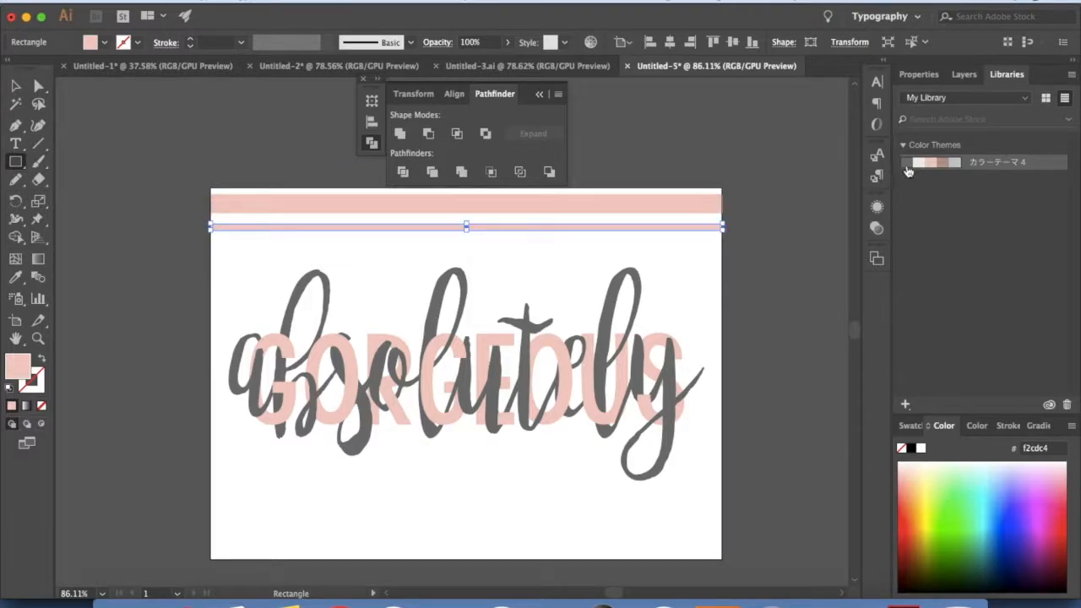
click(916, 162)
click(15, 86)
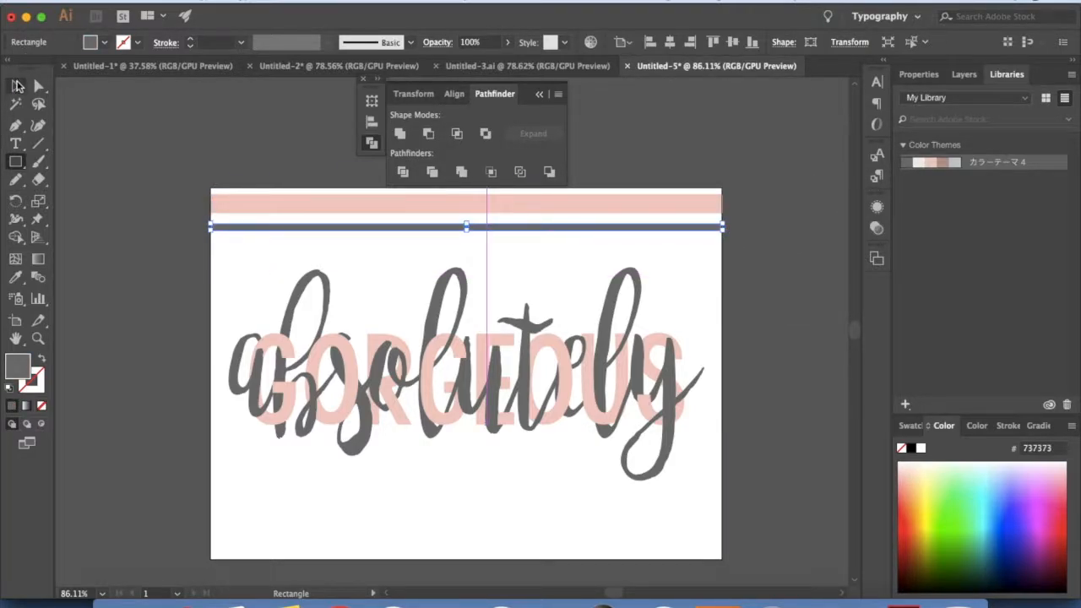
click(765, 289)
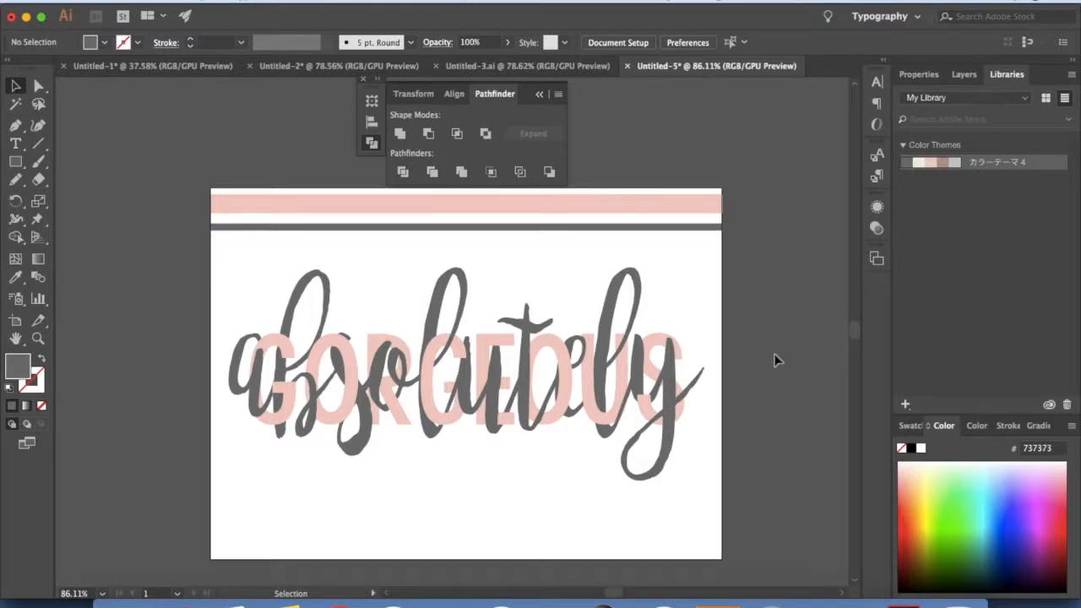
Step: Nudge the dark grey stripe up closer to the pink band and deselect it
click(629, 229)
key(Up)
key(Up)
key(Up)
key(Up)
key(Up)
key(Up)
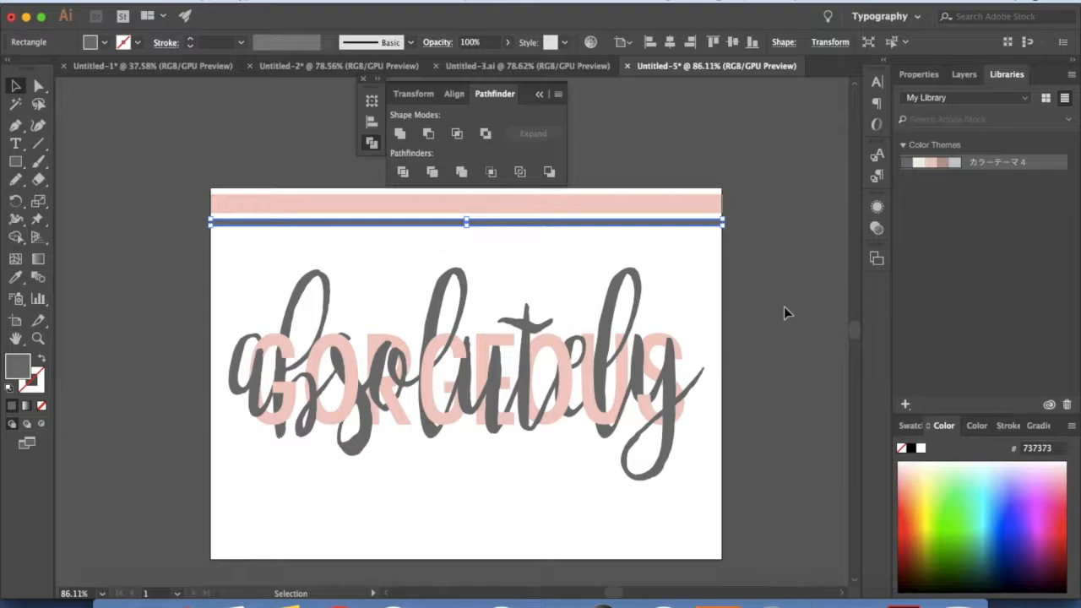
click(784, 313)
Step: Duplicate the pink band and grey stripe together straight down to the lower edge of the artboard
click(689, 212)
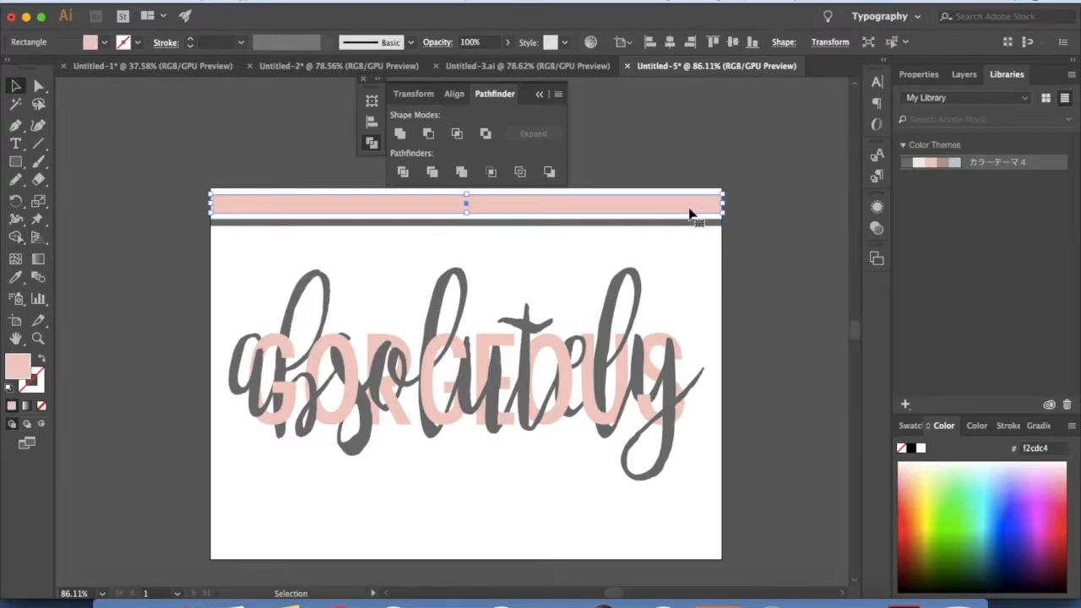
shift+click(695, 223)
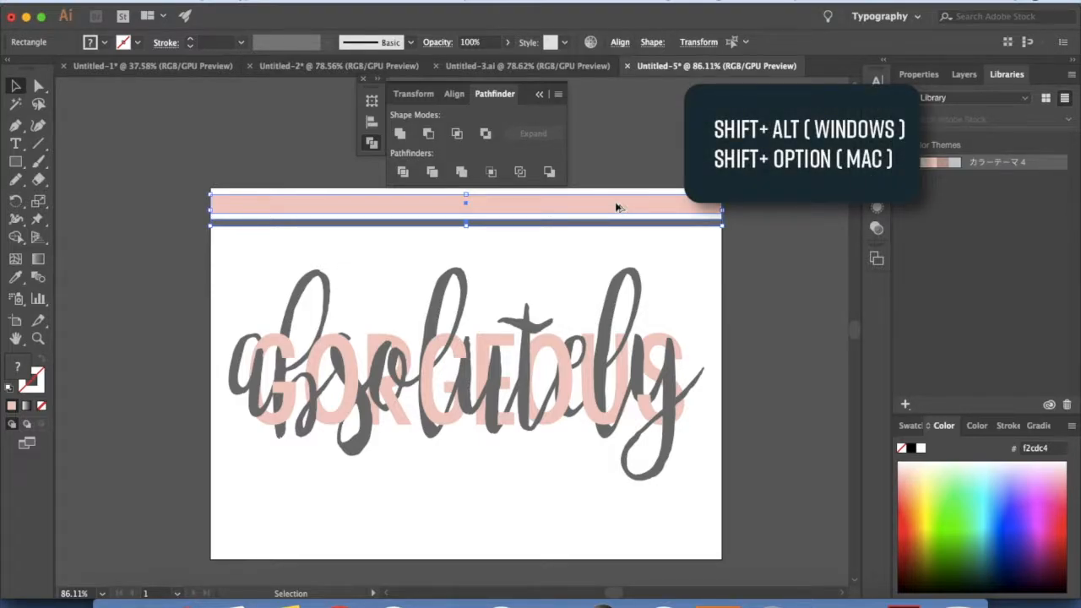
drag(615, 208, 615, 526)
click(802, 469)
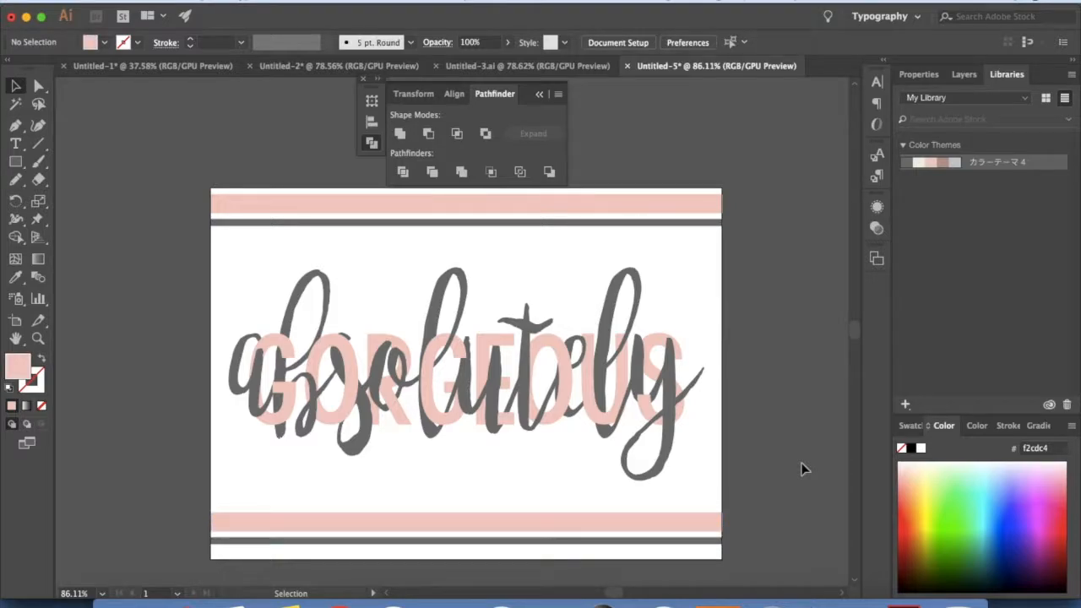
Step: Move the lower grey stripe above the lower pink band to mirror the upper pair
click(698, 541)
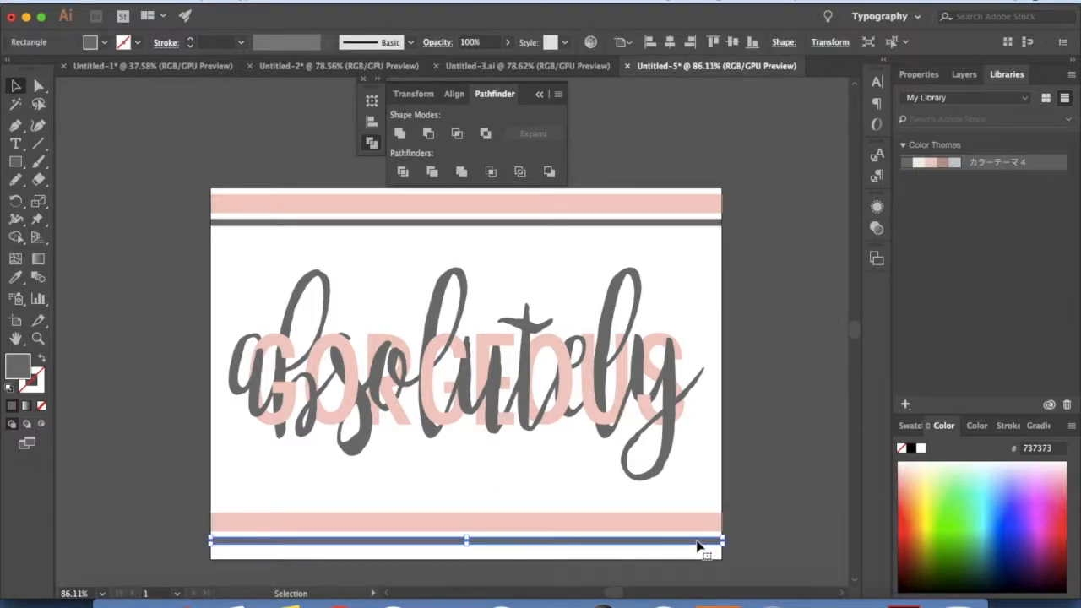
drag(697, 541, 699, 503)
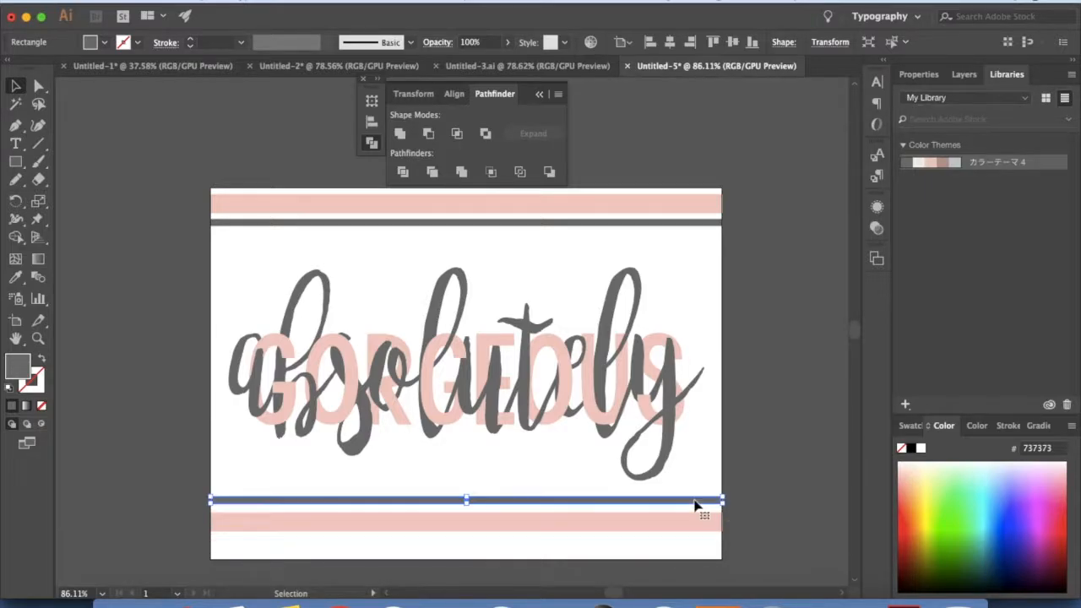
click(807, 512)
Step: Shift the lower grey stripe and pink band down toward the artboard's bottom edge and tighten the gap between them
drag(335, 489, 502, 545)
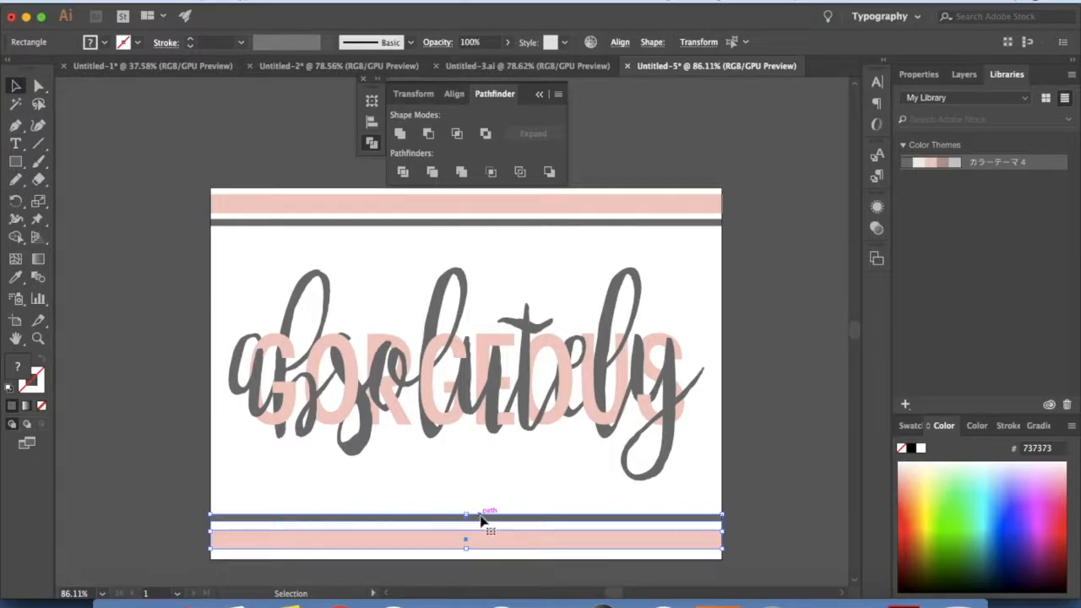
click(497, 523)
click(723, 512)
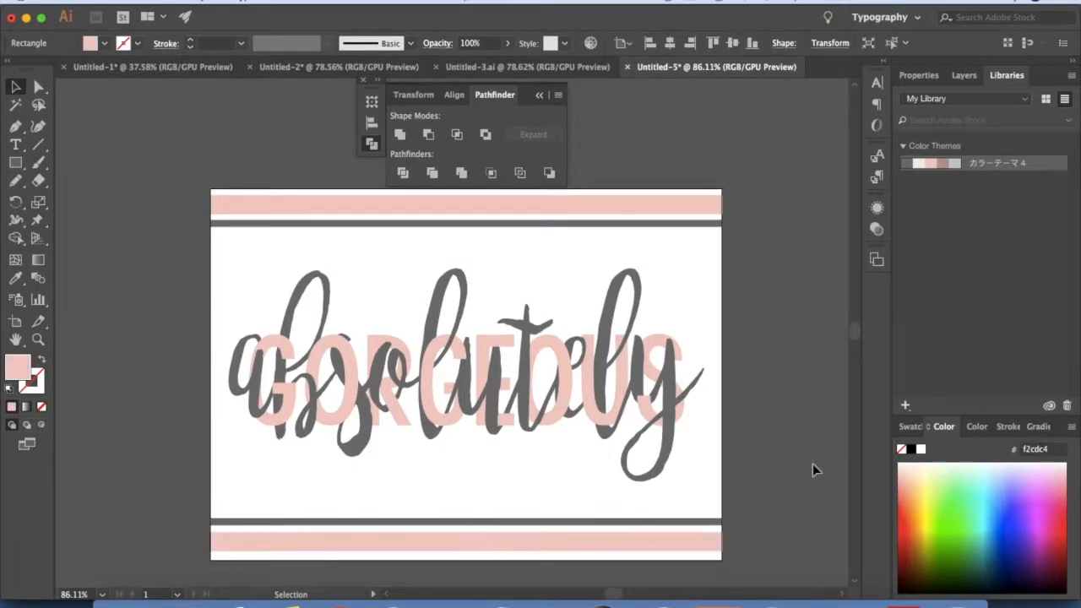
click(813, 463)
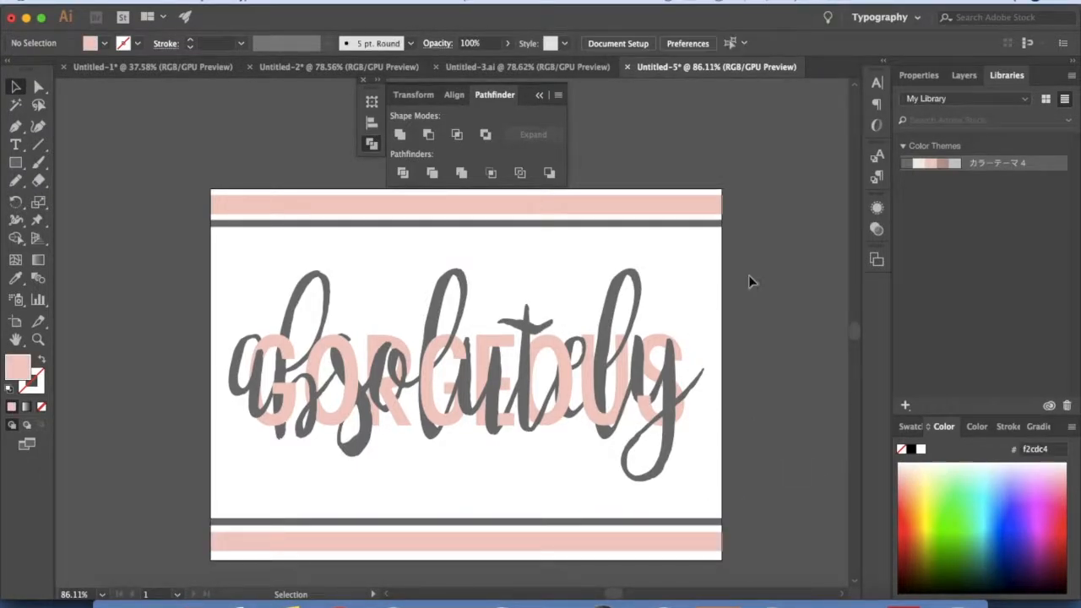
Step: Examine the dashed looping lines above and below the lettering in the finished design Untitled-3.ai
click(567, 66)
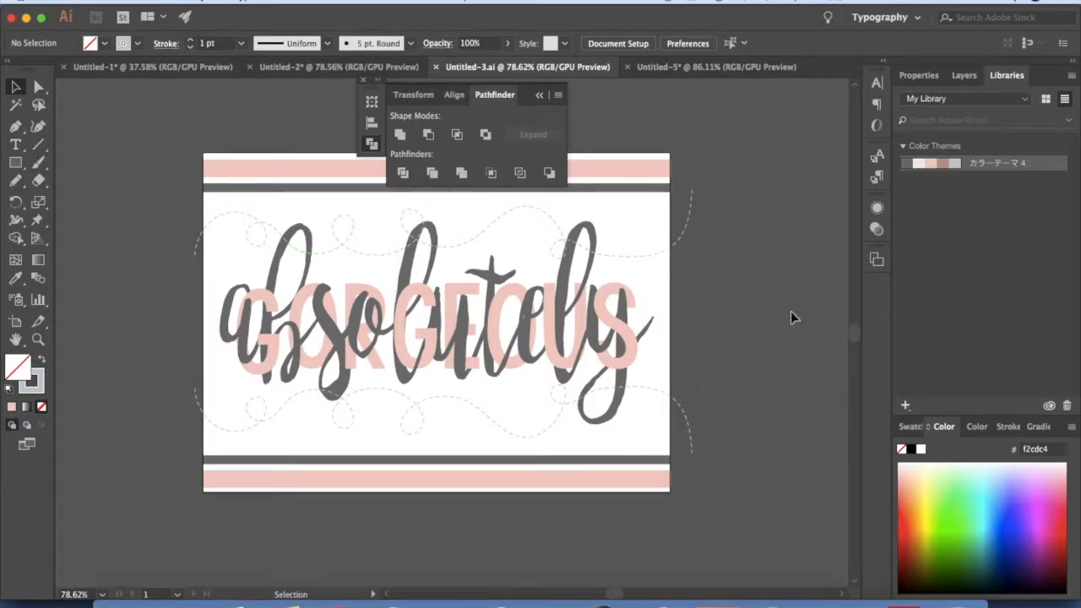
scroll(789, 299, up, 10)
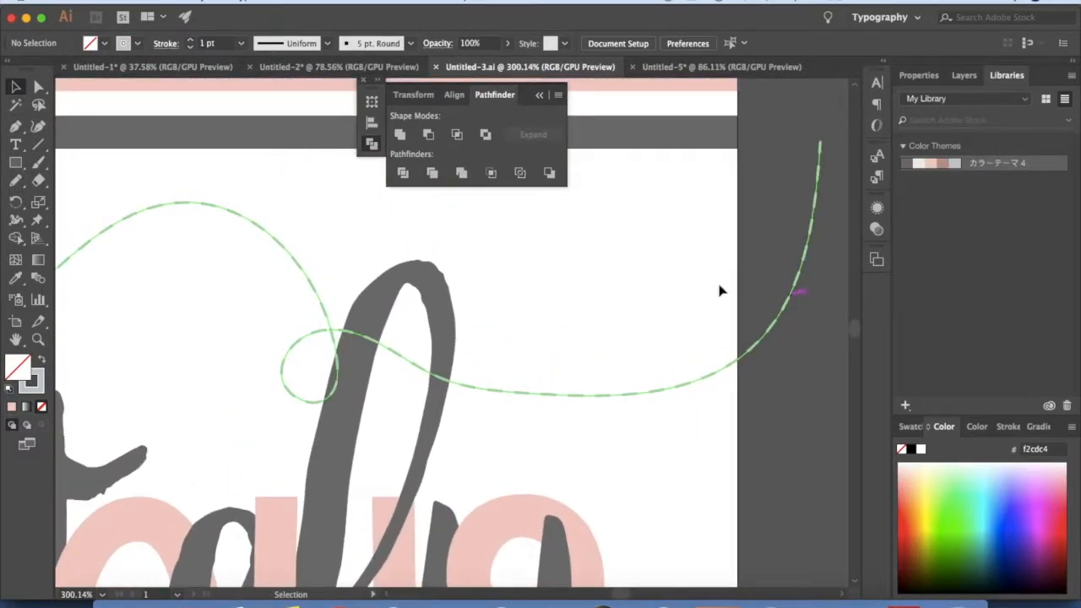
click(372, 341)
key(super+a)
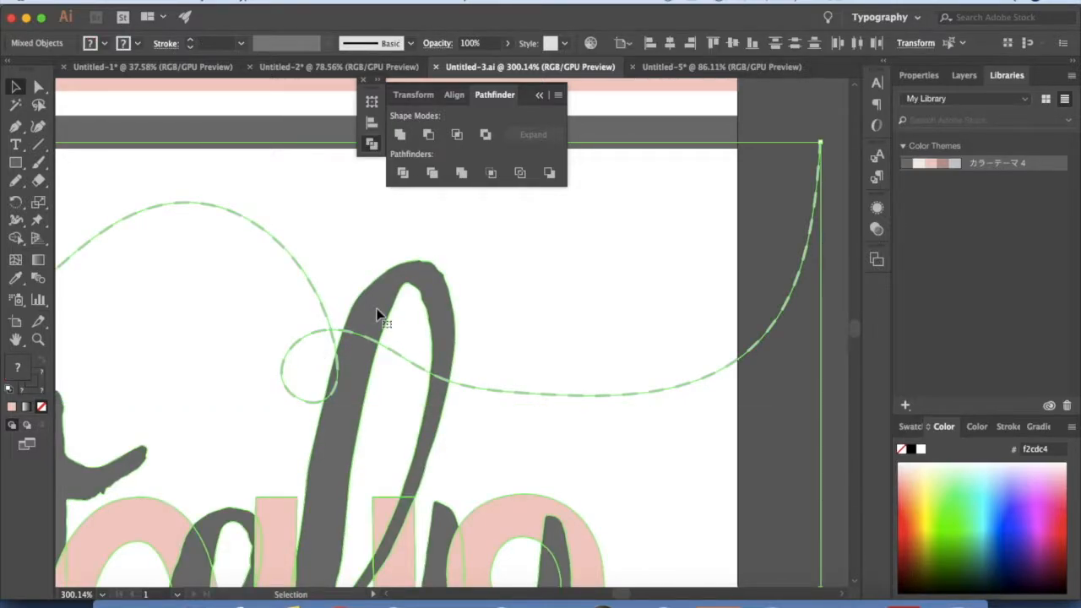
scroll(680, 302, down, 5)
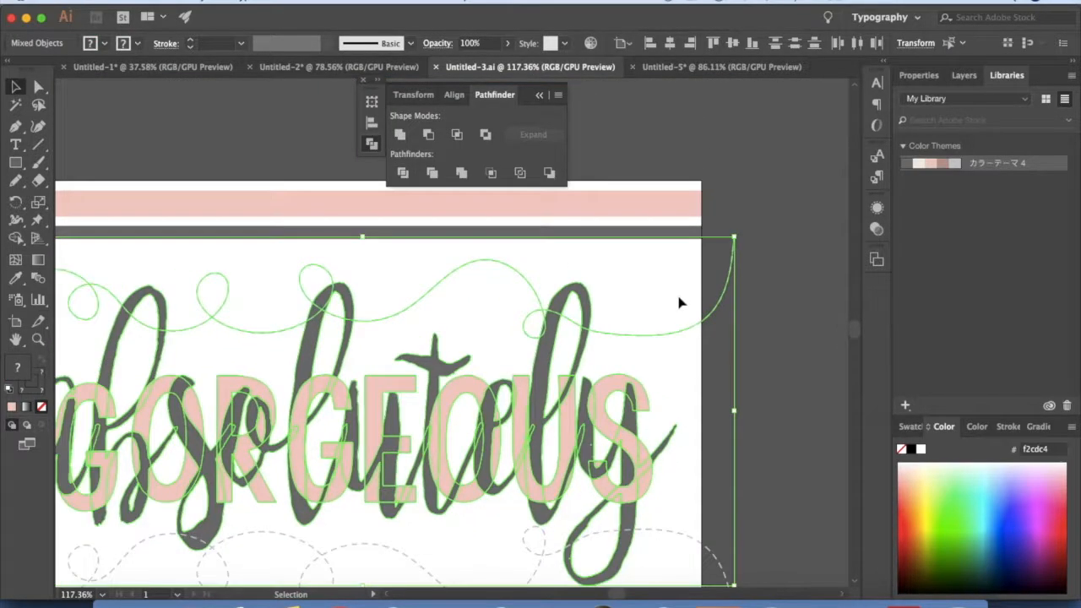
click(760, 148)
scroll(760, 148, down, 3)
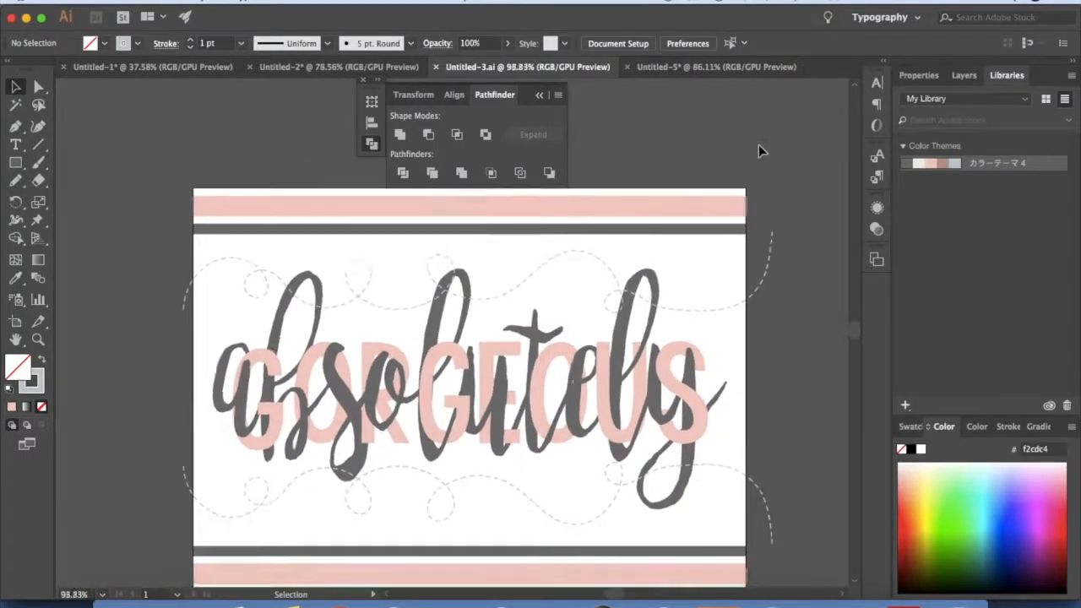
Step: In Untitled-5, draw a freehand looping line with the Pencil tool across the top of the lettering, extending past both artboard sides
click(674, 69)
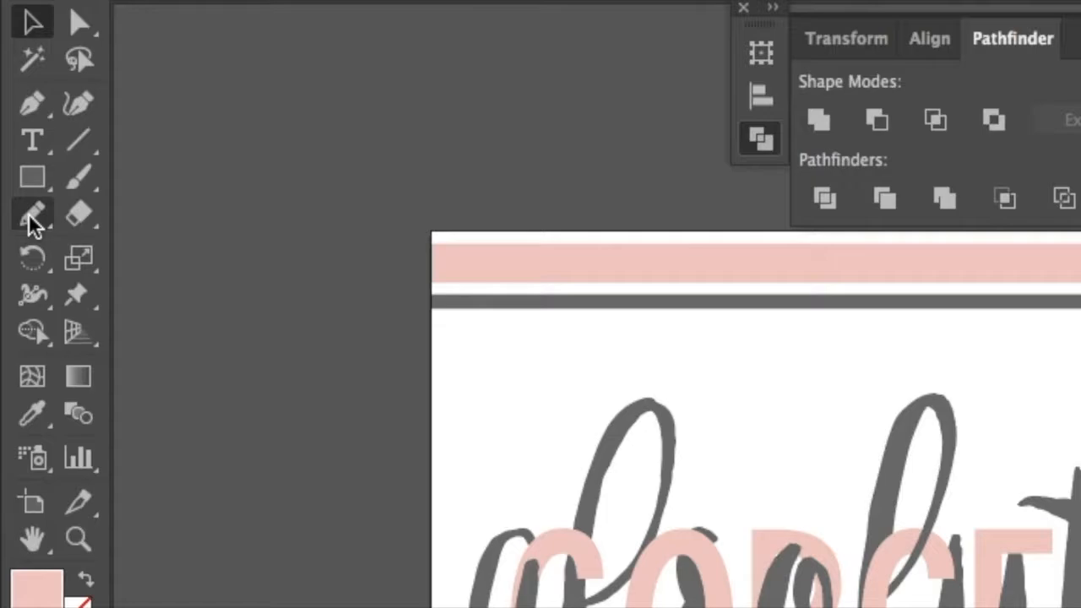
drag(32, 224, 150, 244)
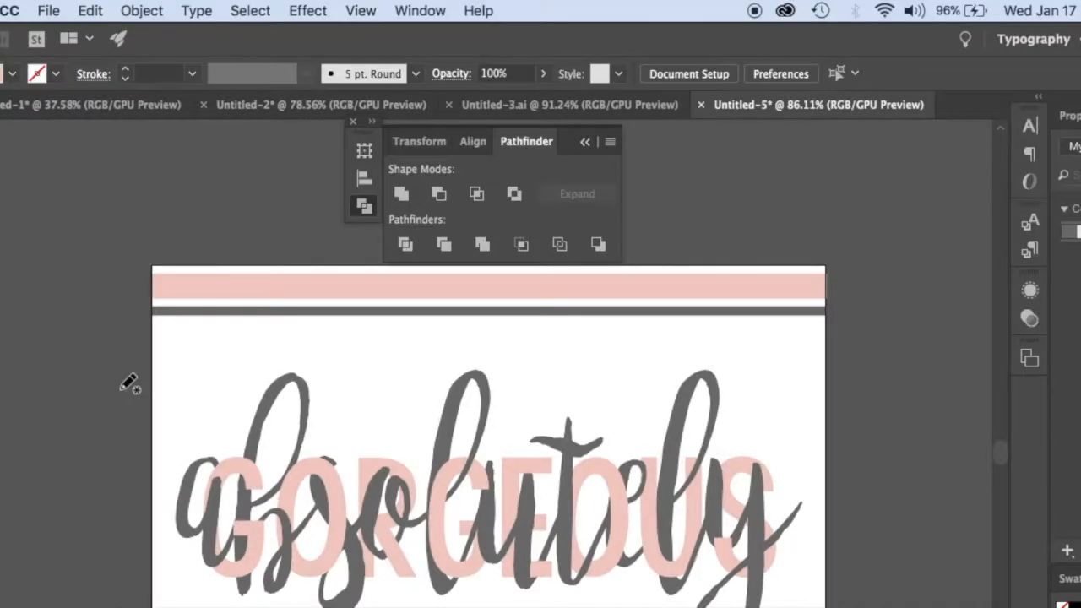
mouse_move(387, 415)
mouse_down()
mouse_move(637, 391)
mouse_move(746, 410)
mouse_move(929, 467)
mouse_up()
mouse_move(470, 420)
mouse_down()
mouse_move(508, 348)
mouse_move(517, 403)
mouse_move(607, 362)
mouse_move(592, 371)
mouse_move(596, 395)
mouse_move(652, 409)
mouse_move(718, 359)
mouse_move(827, 355)
mouse_move(957, 395)
mouse_up()
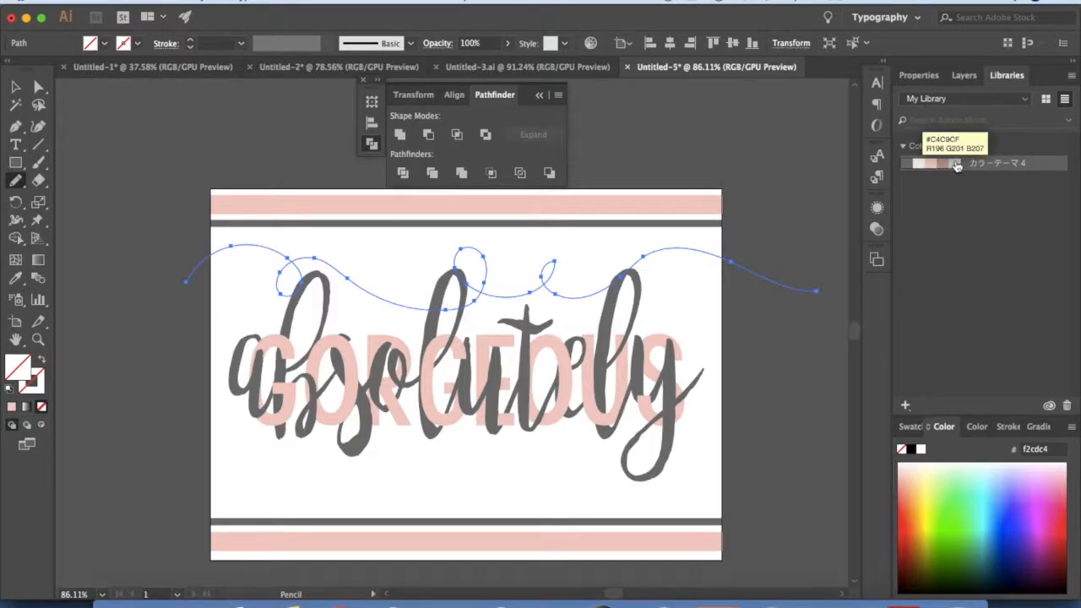
Step: Give the looping line a light grey c4c9cf stroke with no fill
click(956, 164)
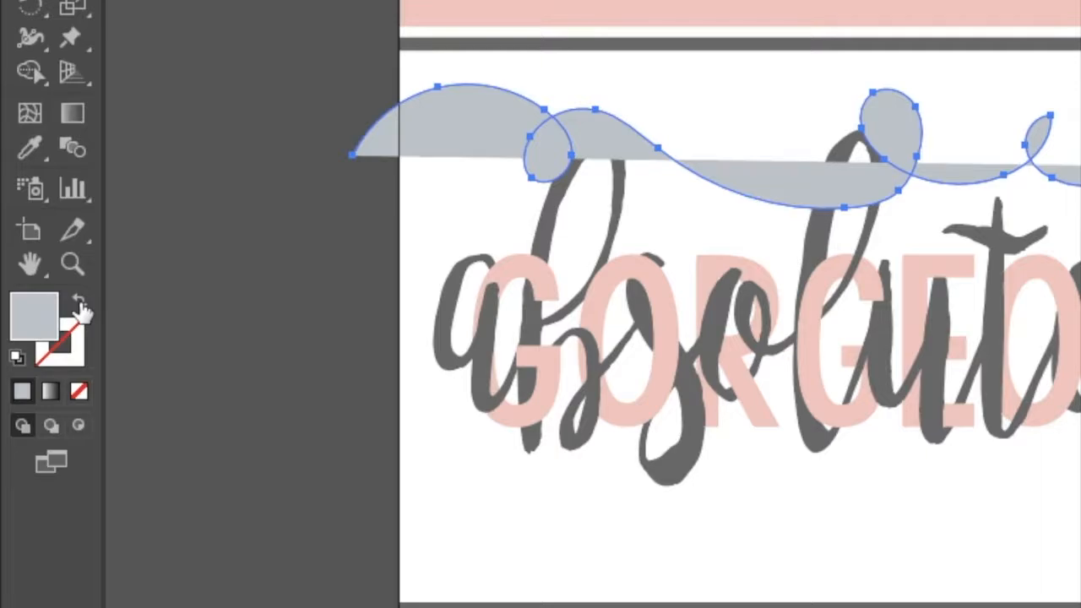
click(78, 302)
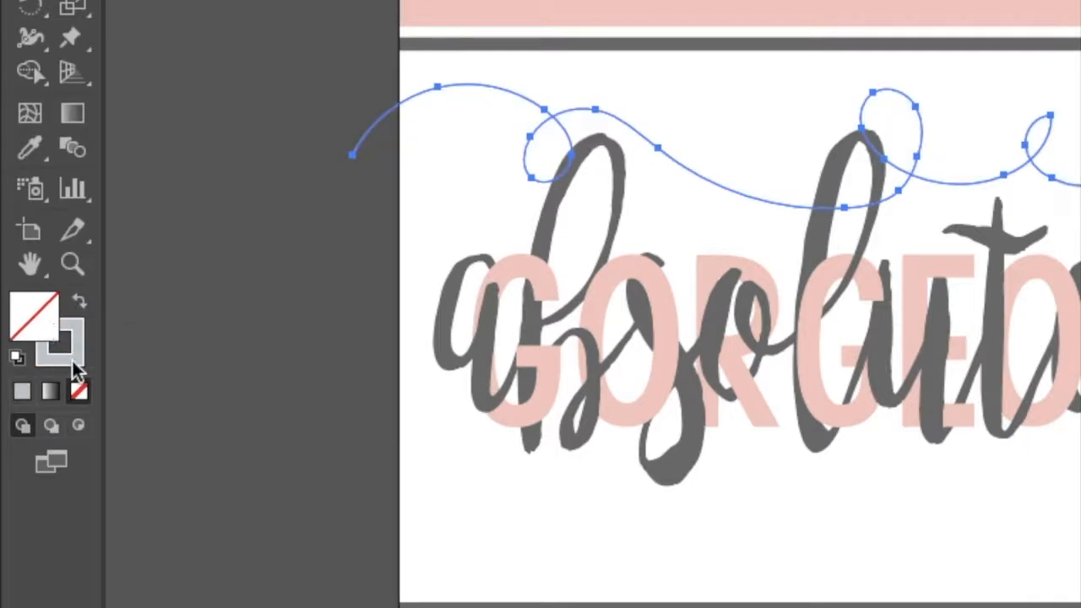
click(75, 363)
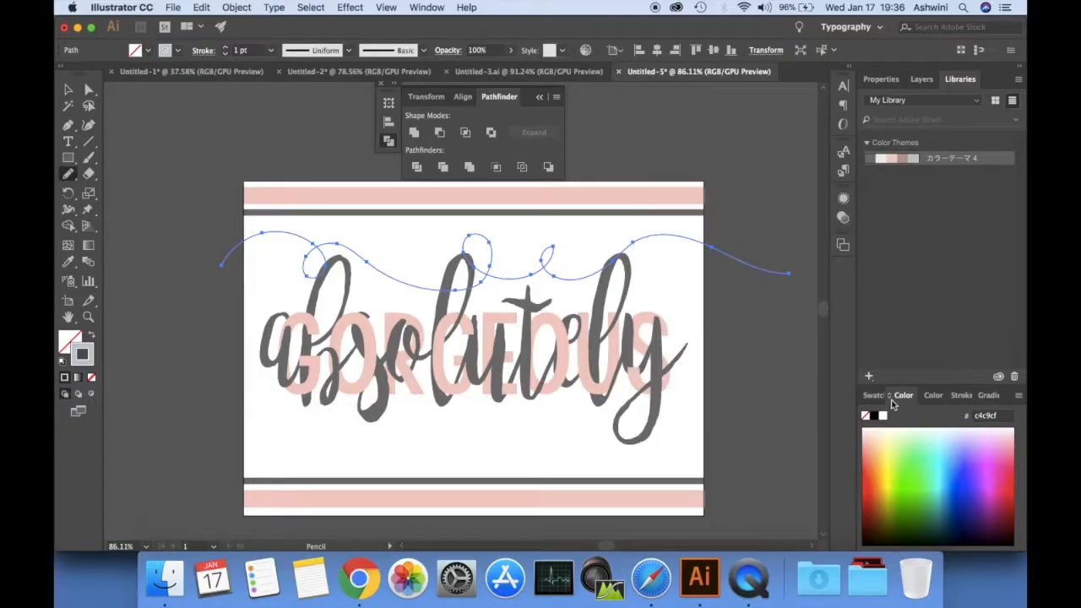
Step: Open the looping line's stroke settings and choose a round cap and round corner
click(958, 395)
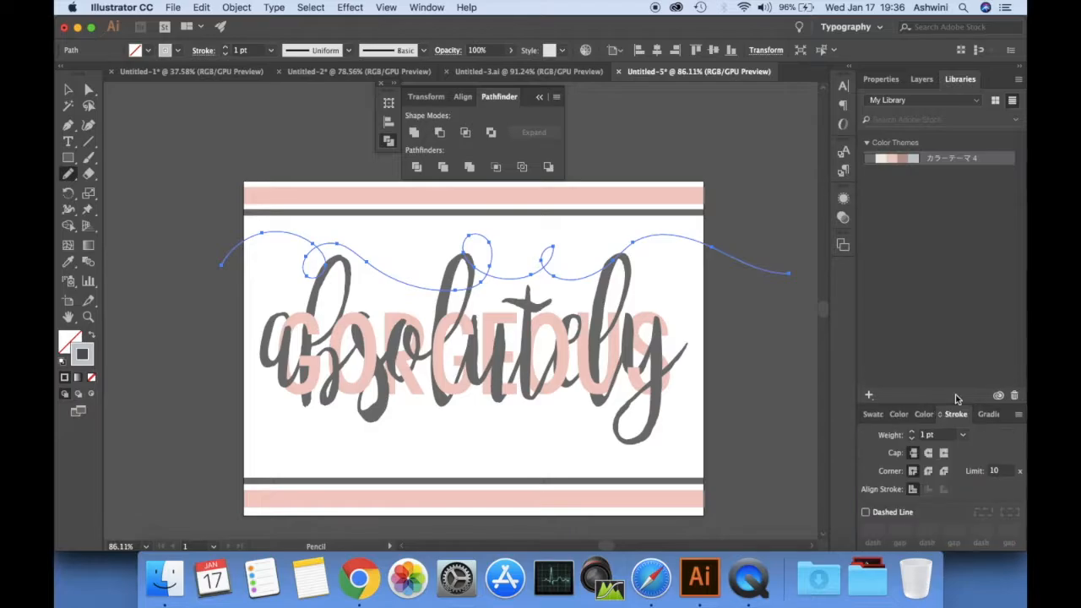
click(415, 10)
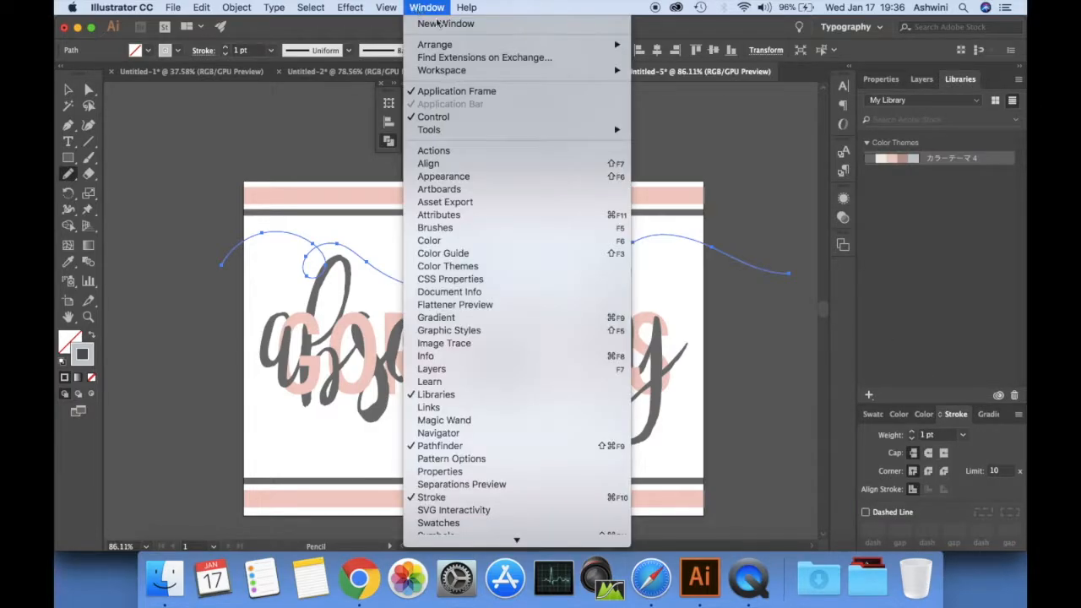
scroll(457, 447, down, 3)
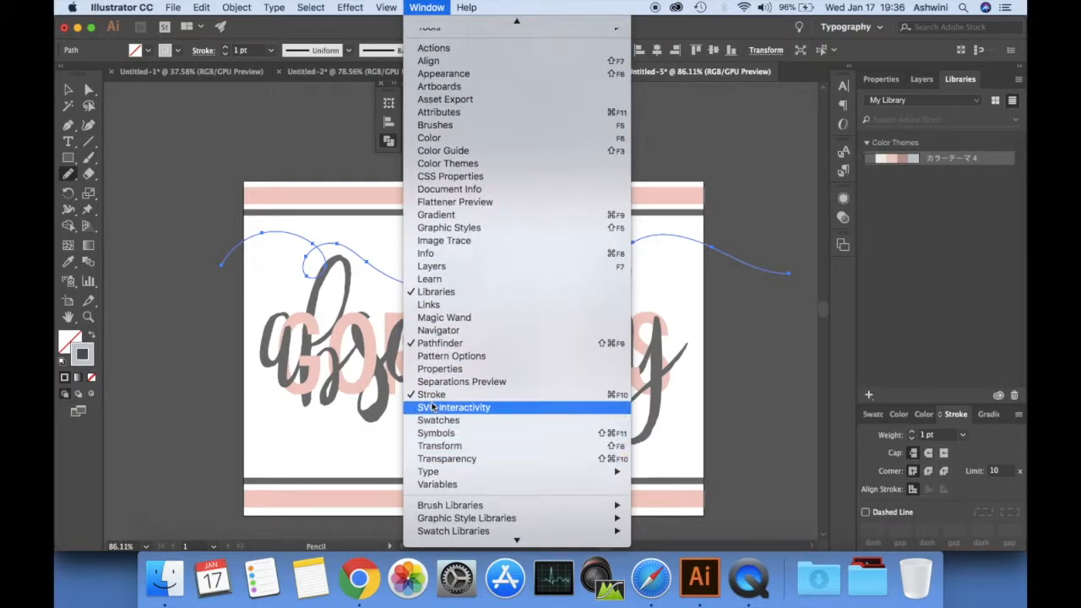
click(758, 401)
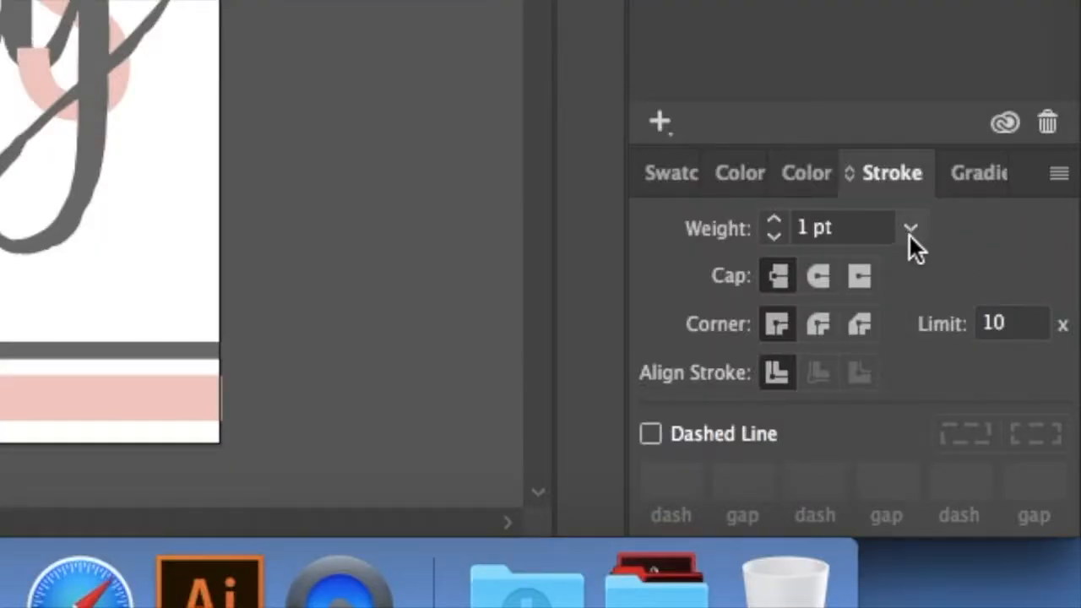
click(817, 275)
click(817, 324)
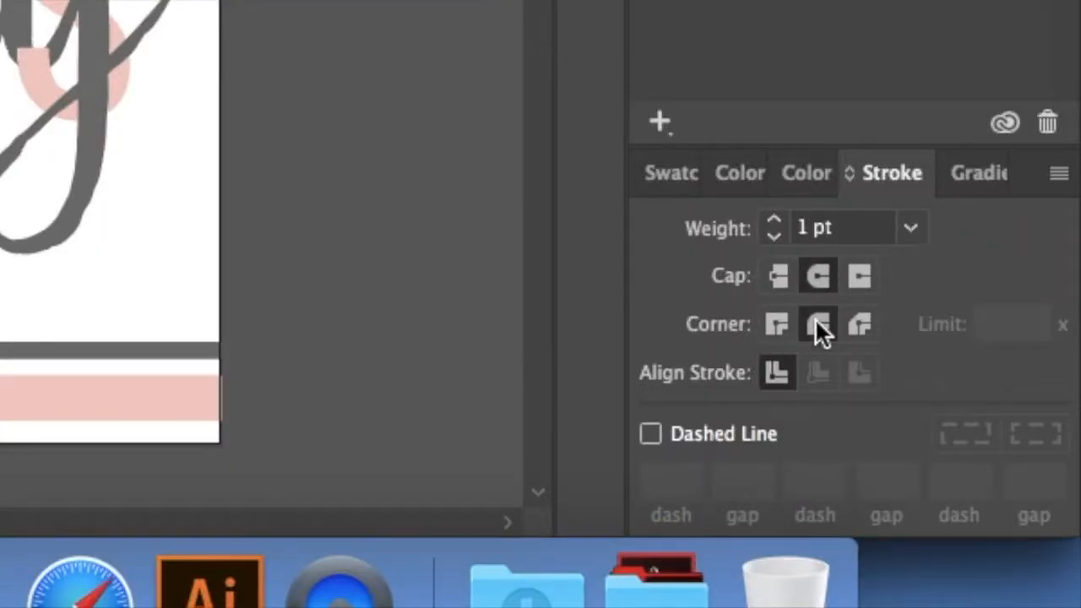
Step: Turn the looping line above the lettering into a dashed line with a 6 pt dash, and deselect it
click(649, 434)
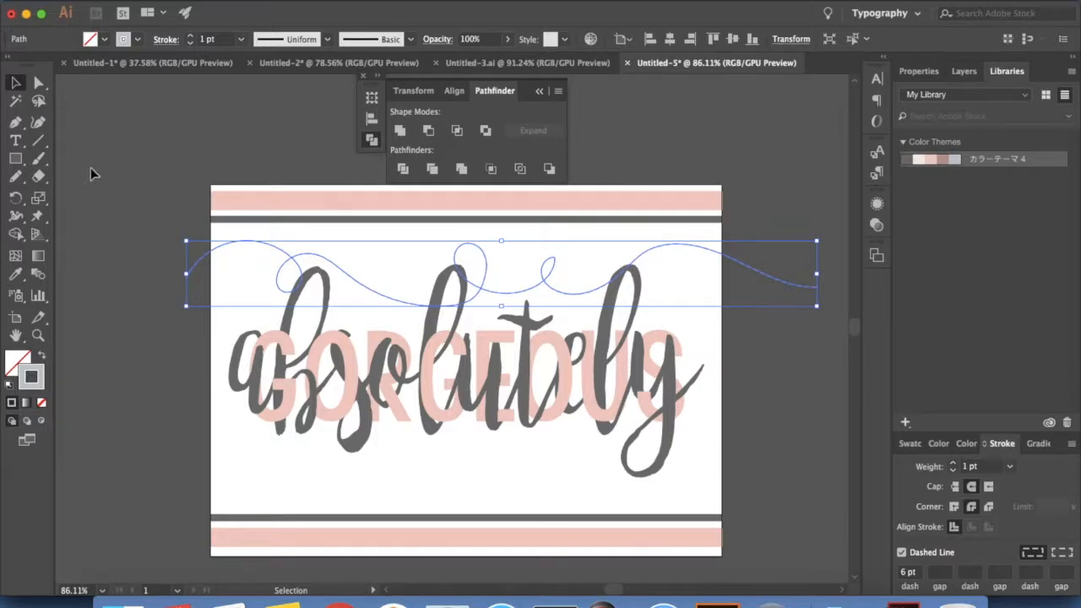
click(92, 171)
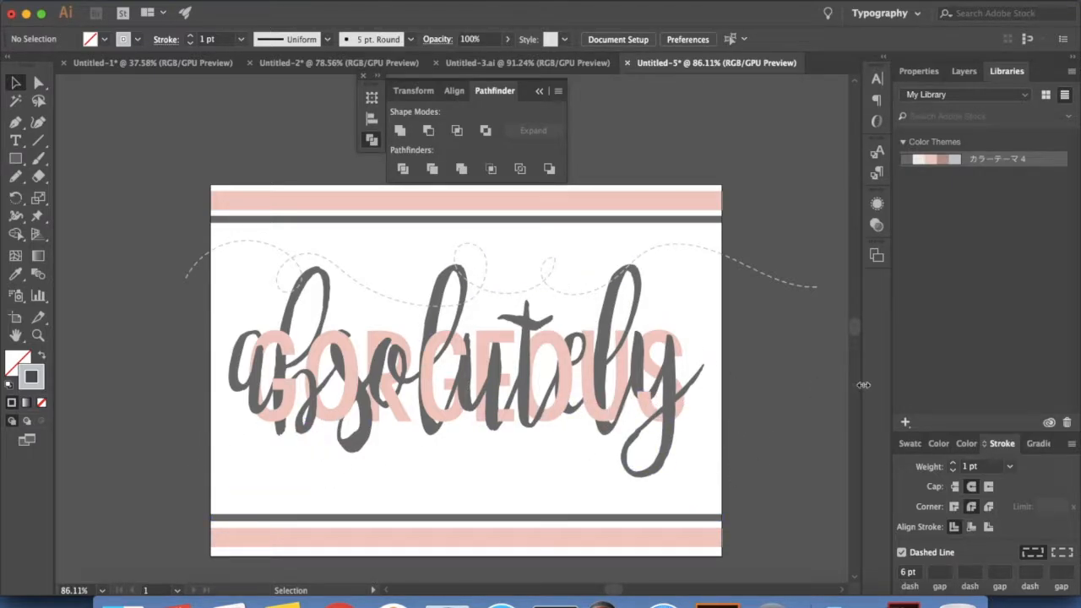
Step: Copy the dashed looping line and paste the duplicate directly in front of the original
click(706, 252)
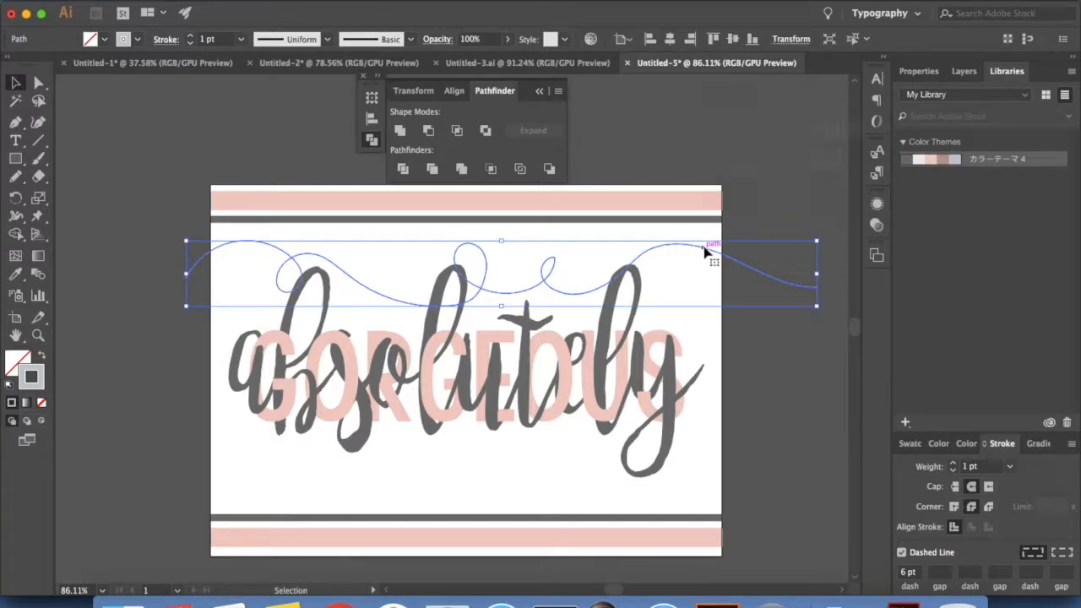
key(super+c)
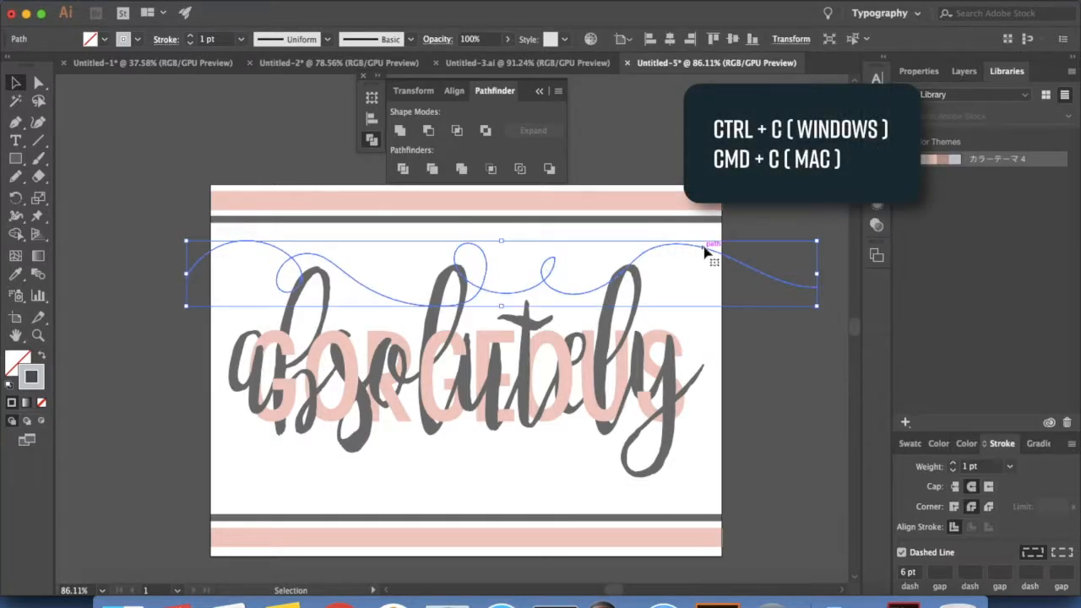
key(super+f)
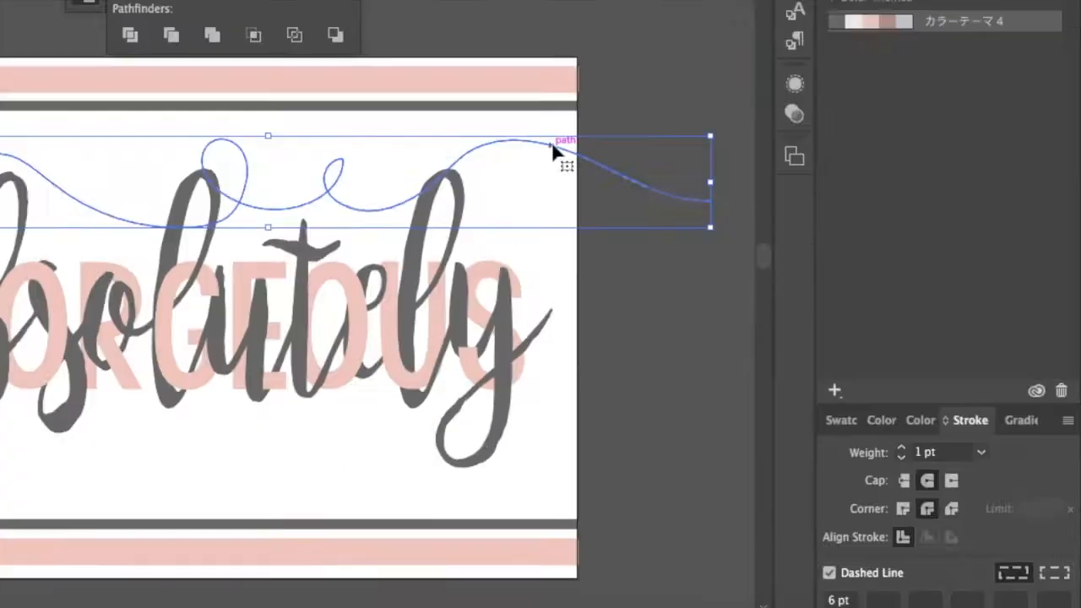
Step: Reflect the pasted looping line across the horizontal axis and move it straight down between the lettering's base and the lower grey band
right_click(552, 143)
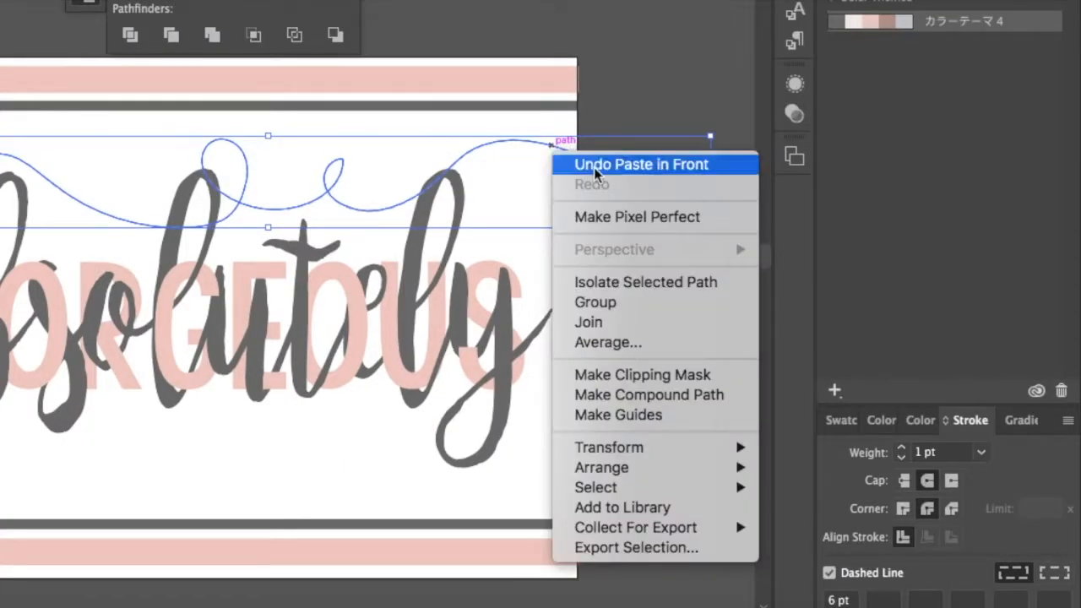
mouse_move(632, 450)
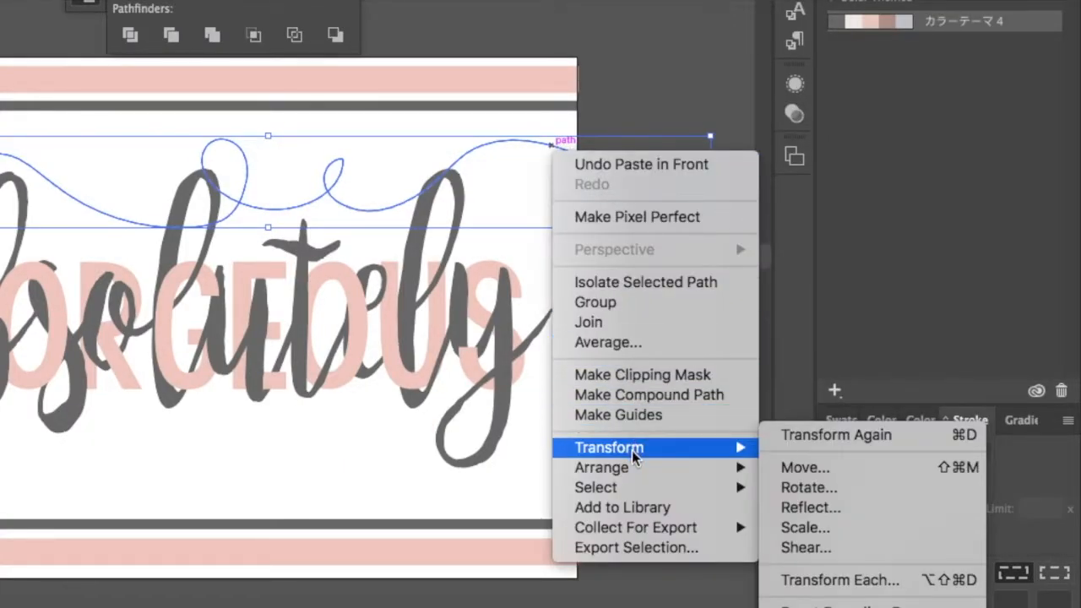
click(804, 508)
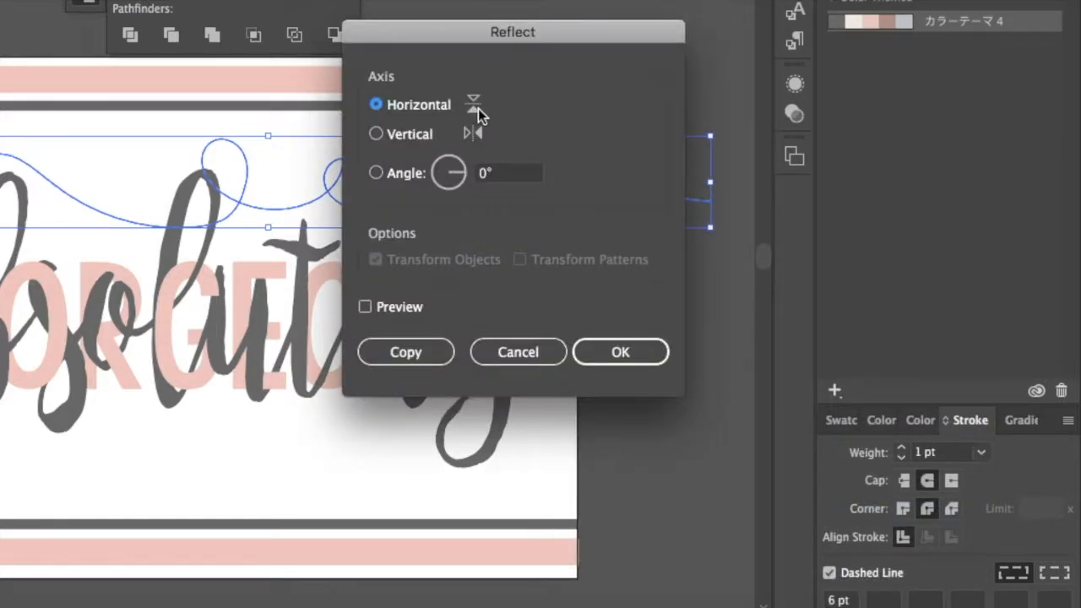
click(637, 353)
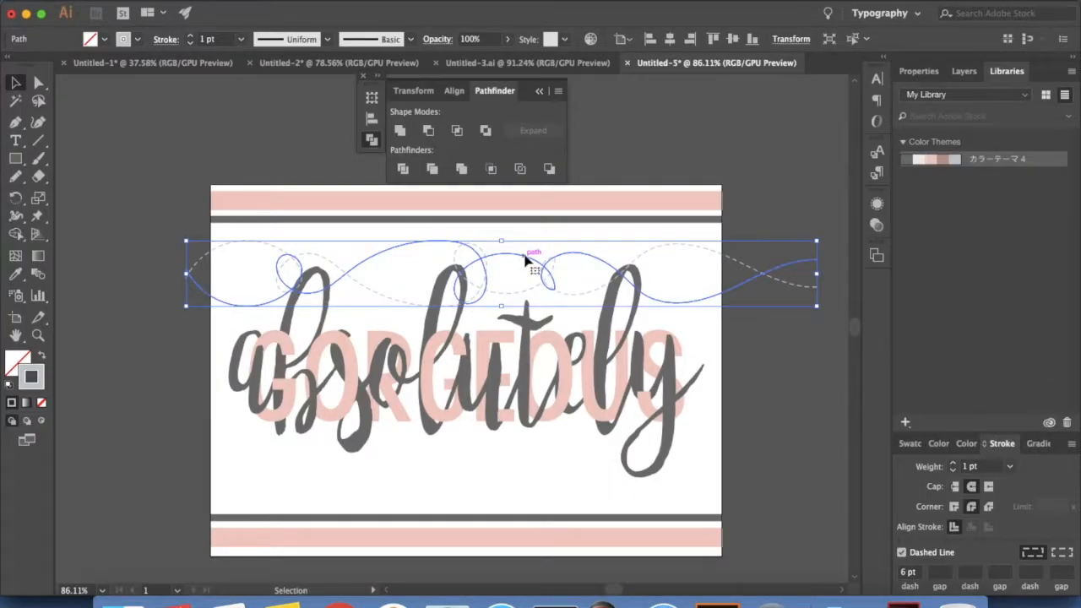
drag(524, 261, 528, 457)
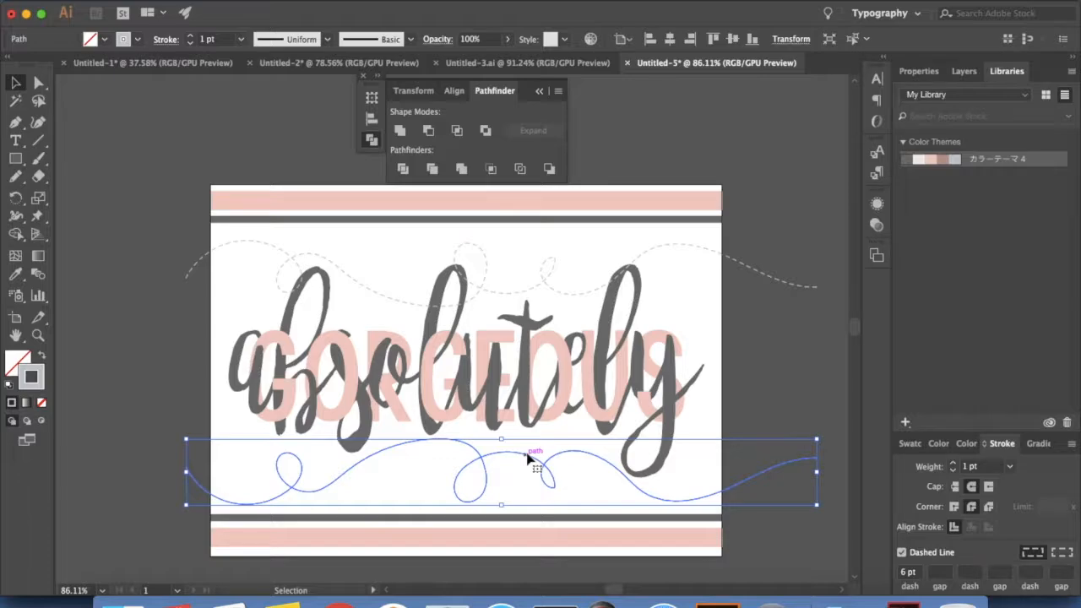
click(769, 323)
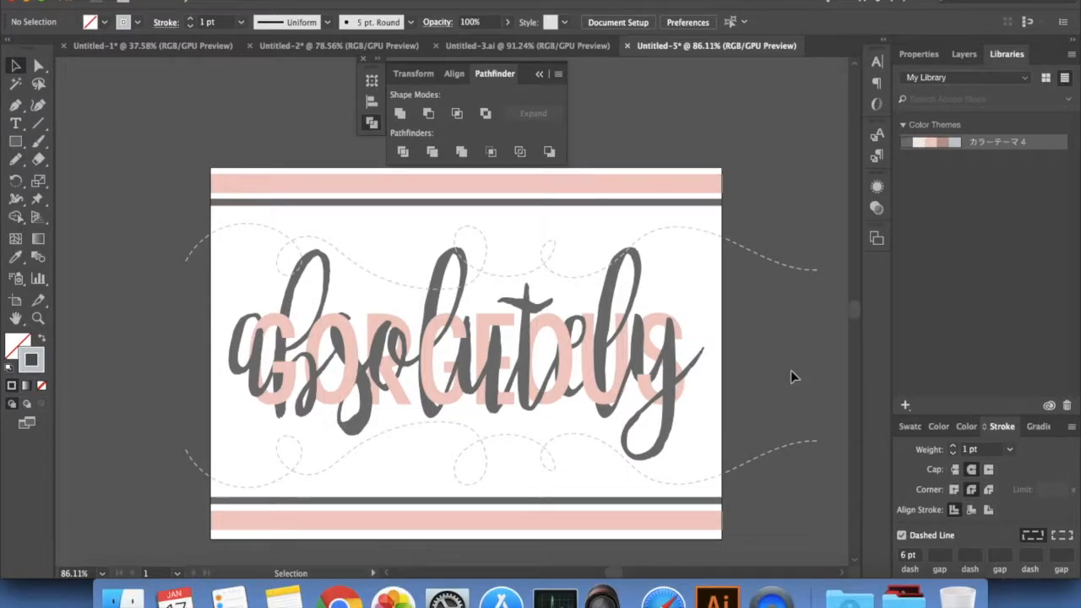
Step: Add a new layer beneath Layer 1 and lock Layer 1
click(963, 54)
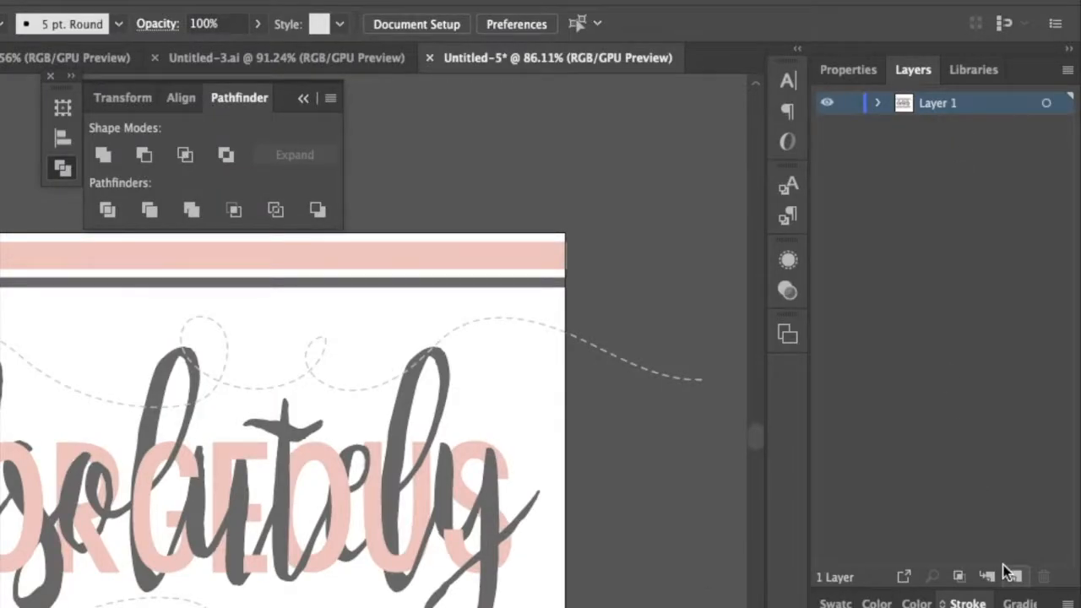
click(1012, 575)
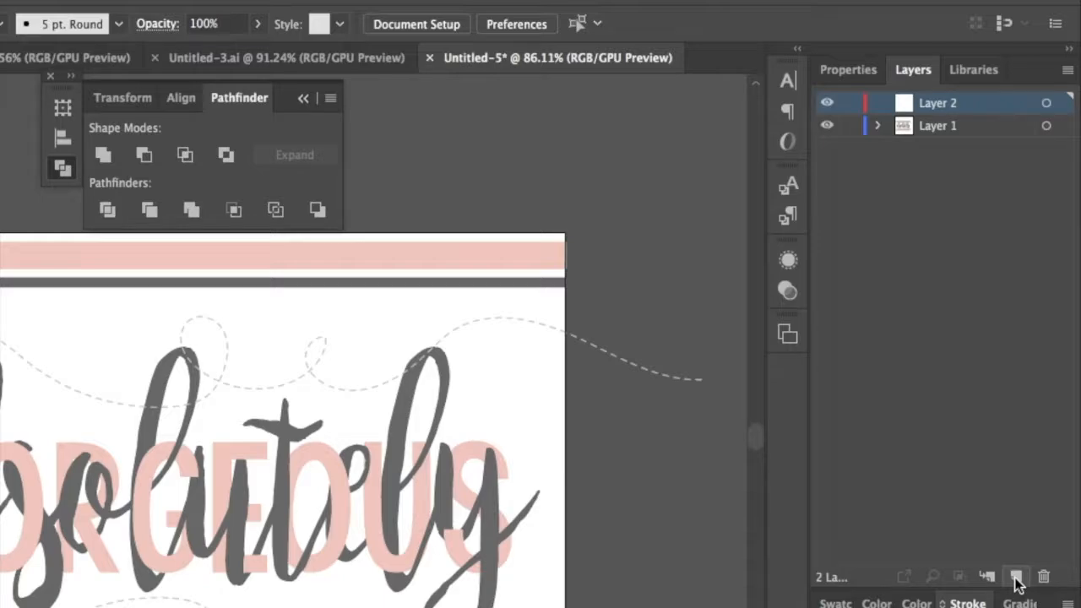
drag(958, 105, 962, 168)
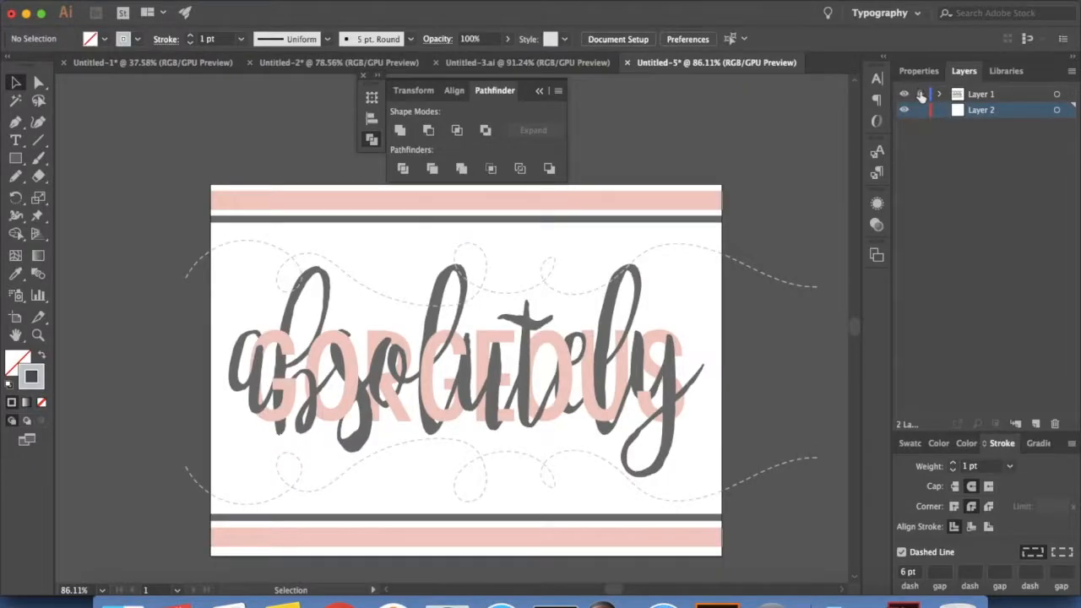
click(920, 95)
Step: Draw a background rectangle on Layer 2 covering the whole artboard, with a white ffffff fill and no stroke
click(16, 159)
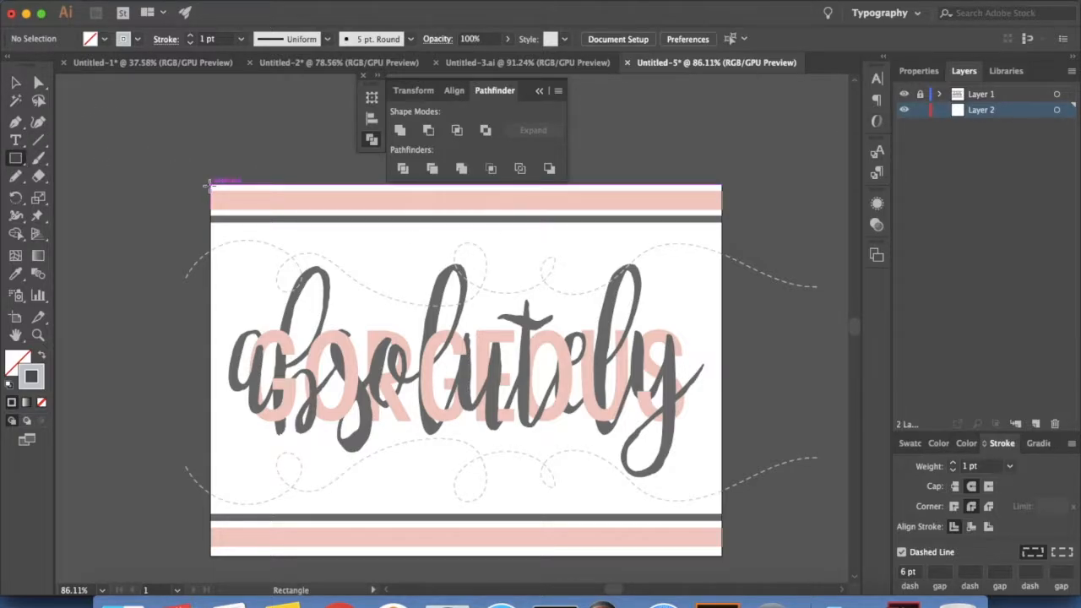
drag(211, 185, 722, 555)
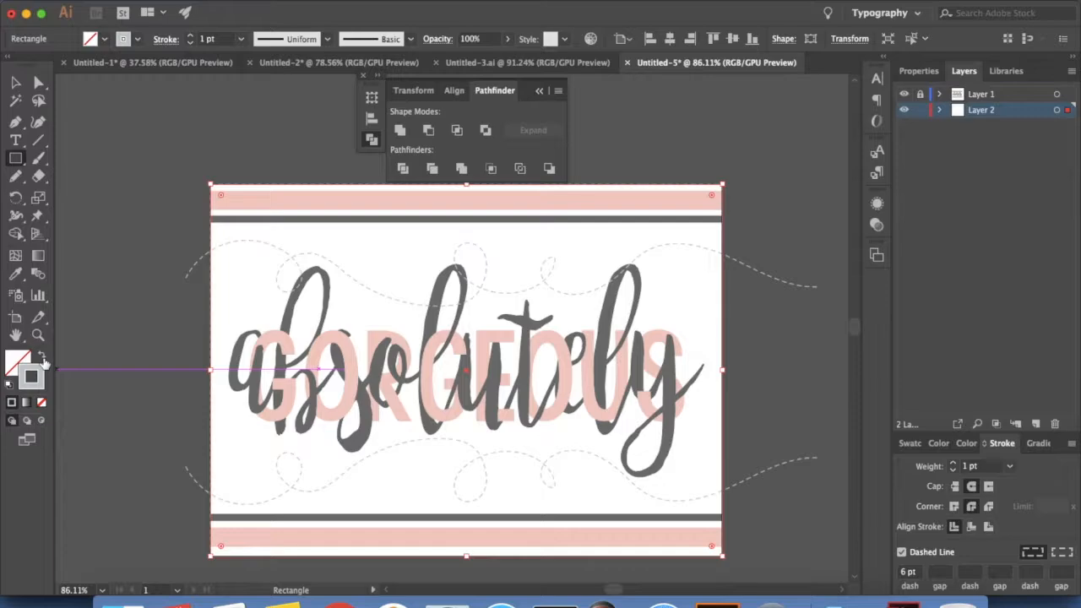
click(43, 357)
click(22, 363)
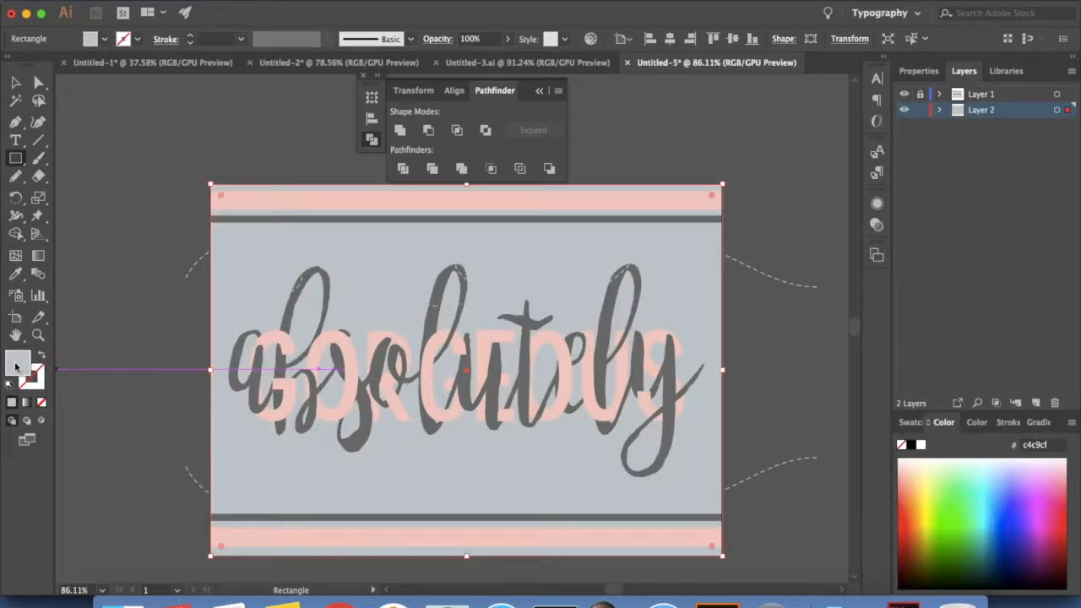
click(921, 445)
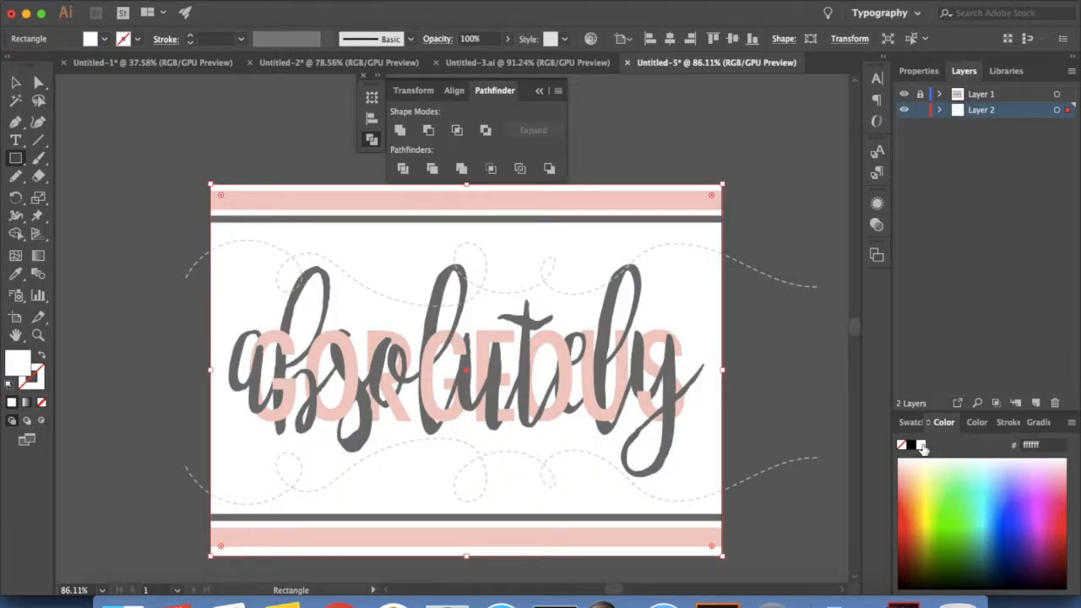
click(39, 387)
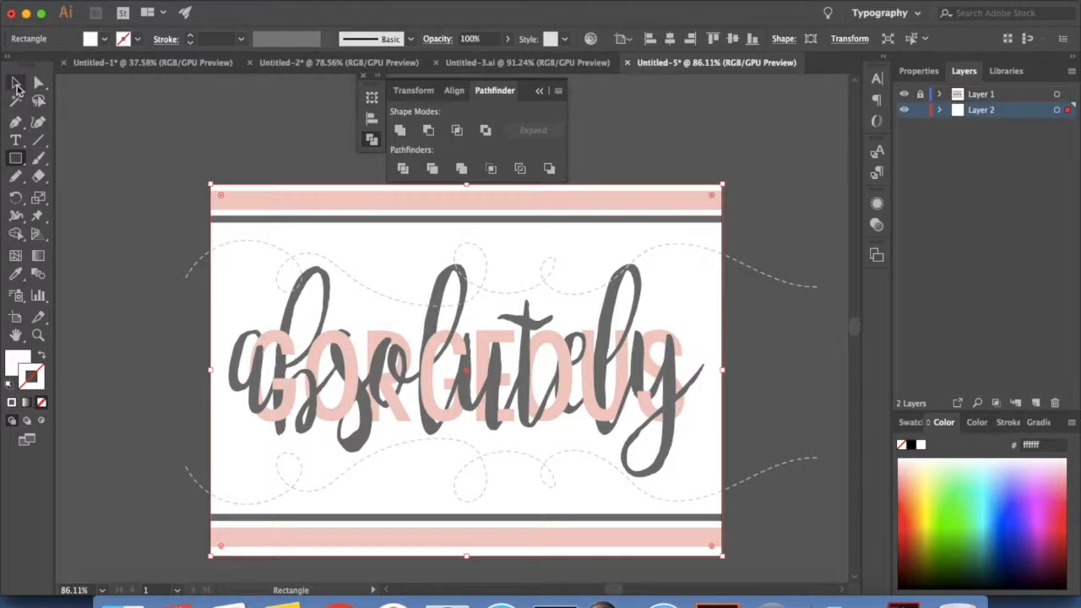
click(16, 82)
click(190, 167)
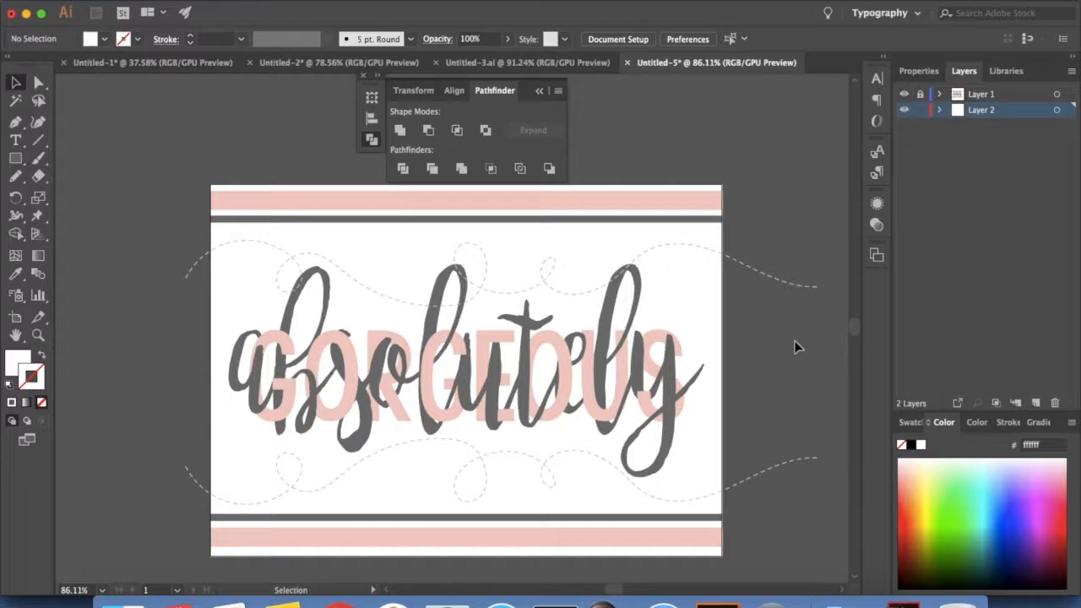
Step: Export the design as a PNG named Untitled-5 into the Intertwine folder, using artboards, High (300 ppi) resolution and a transparent background
click(132, 0)
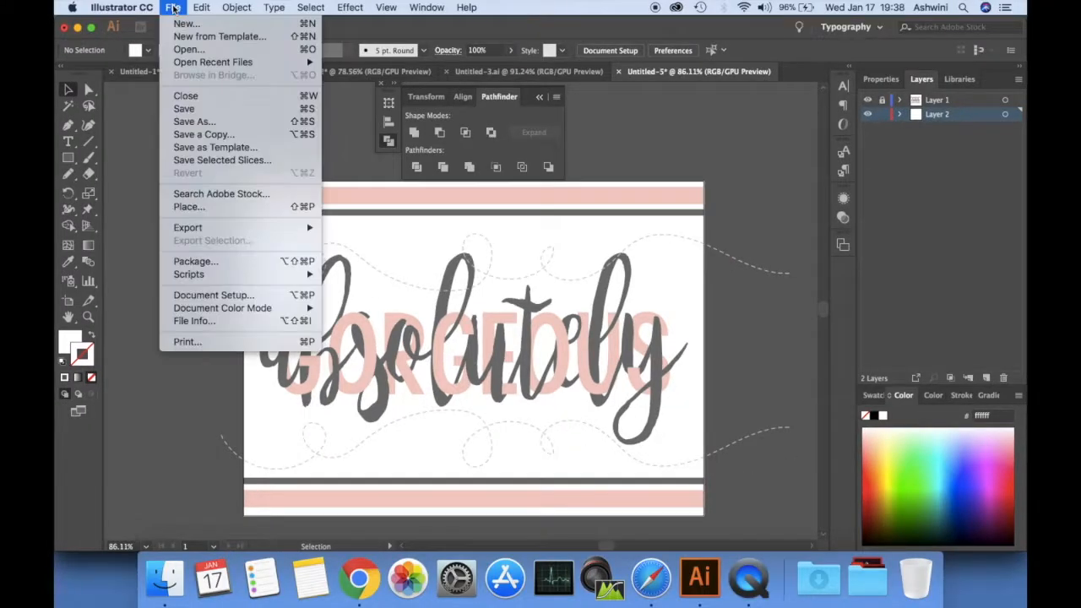
mouse_move(228, 230)
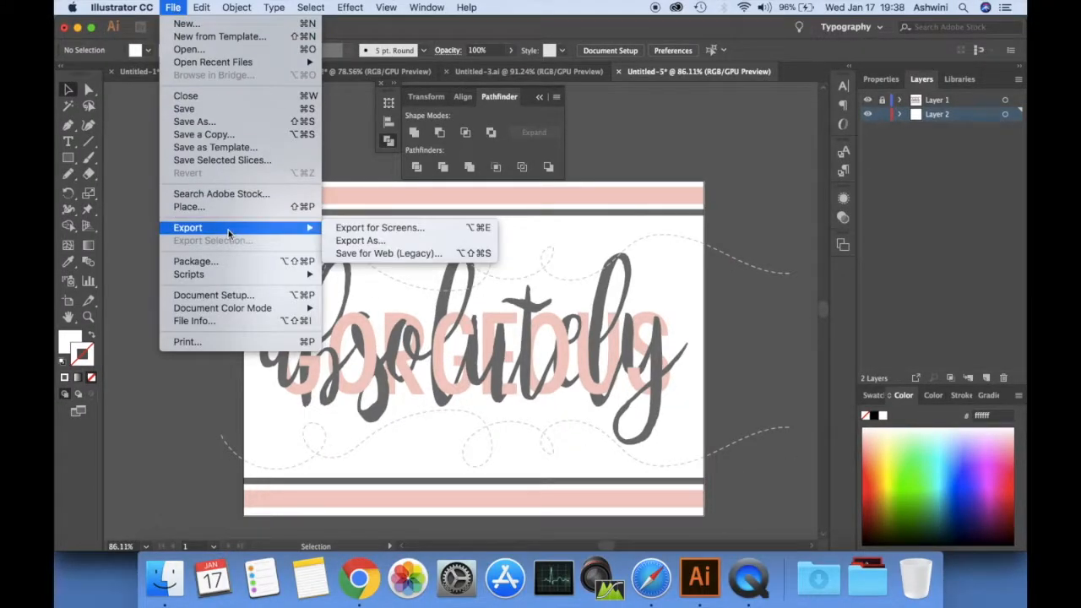
click(372, 243)
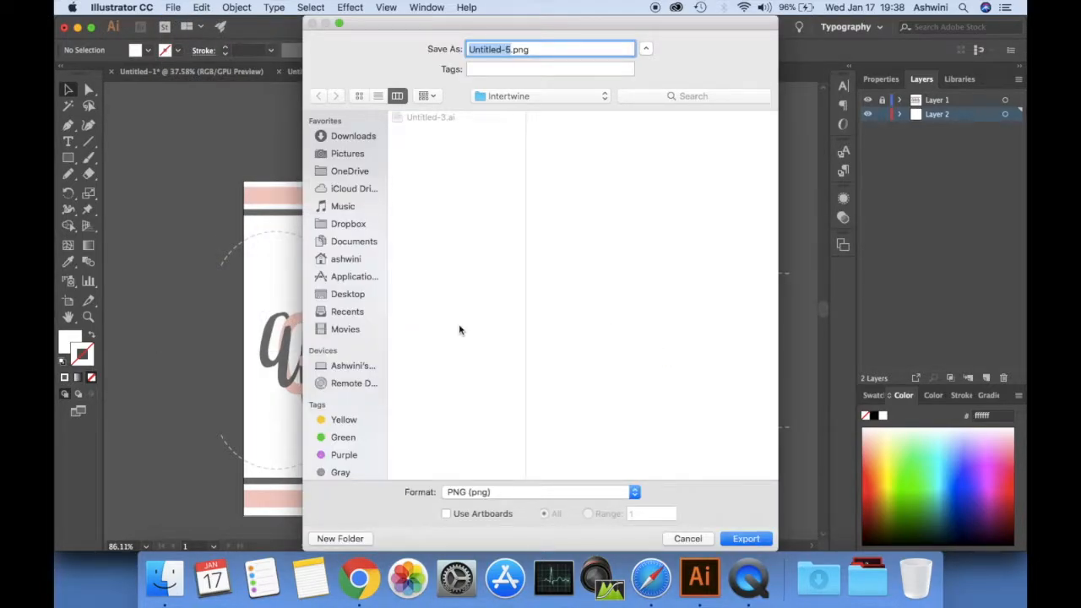
click(518, 495)
click(514, 493)
click(446, 514)
click(755, 540)
click(745, 539)
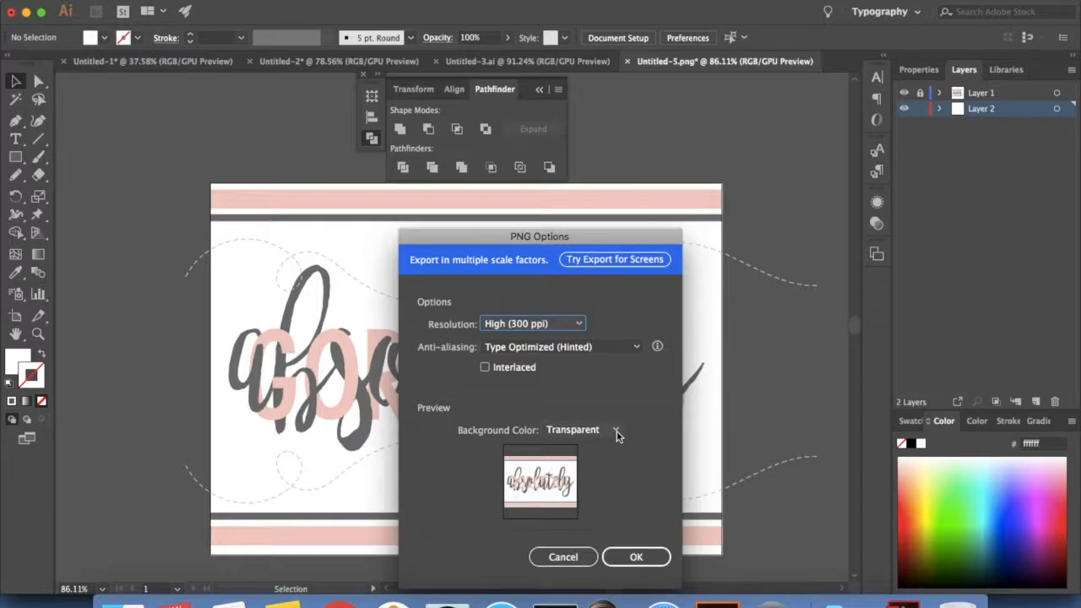
click(629, 557)
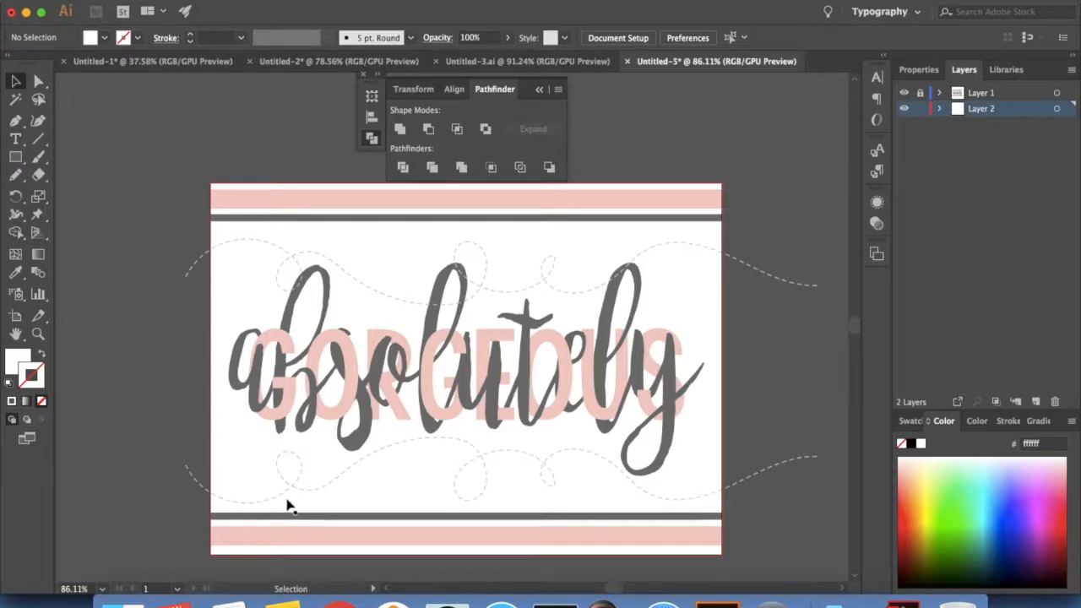
Step: Switch to Finder and open the exported Untitled-5-01.png in the image viewer to check the result
click(123, 601)
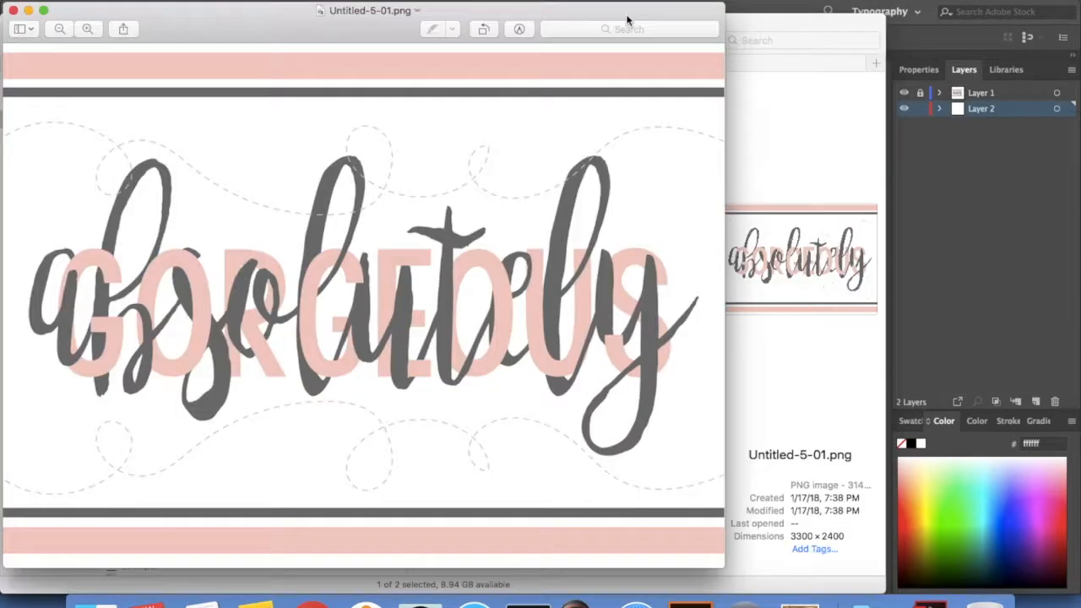
drag(661, 18, 649, 13)
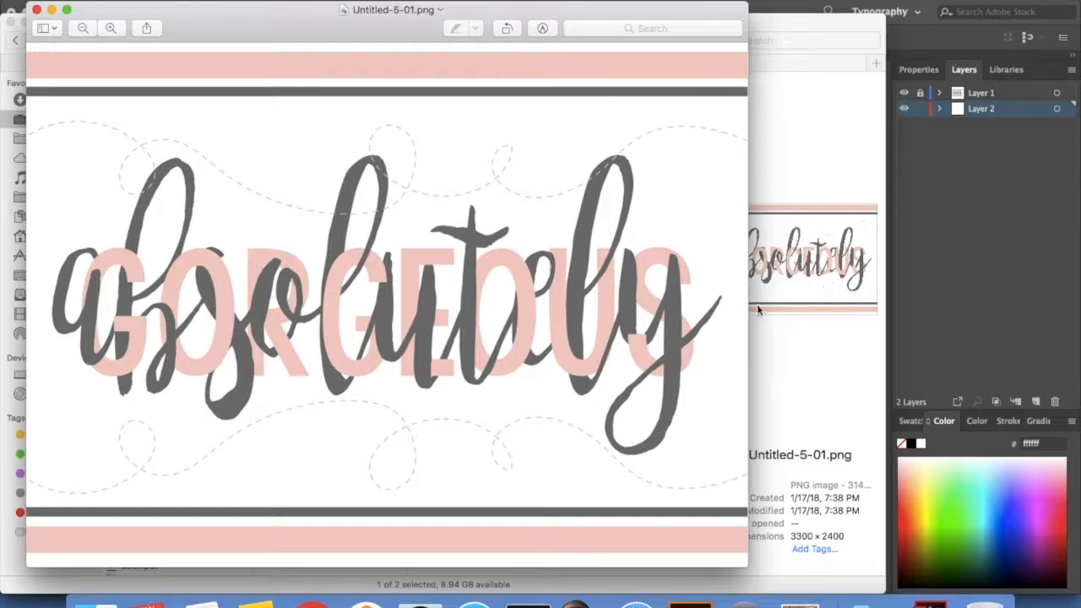